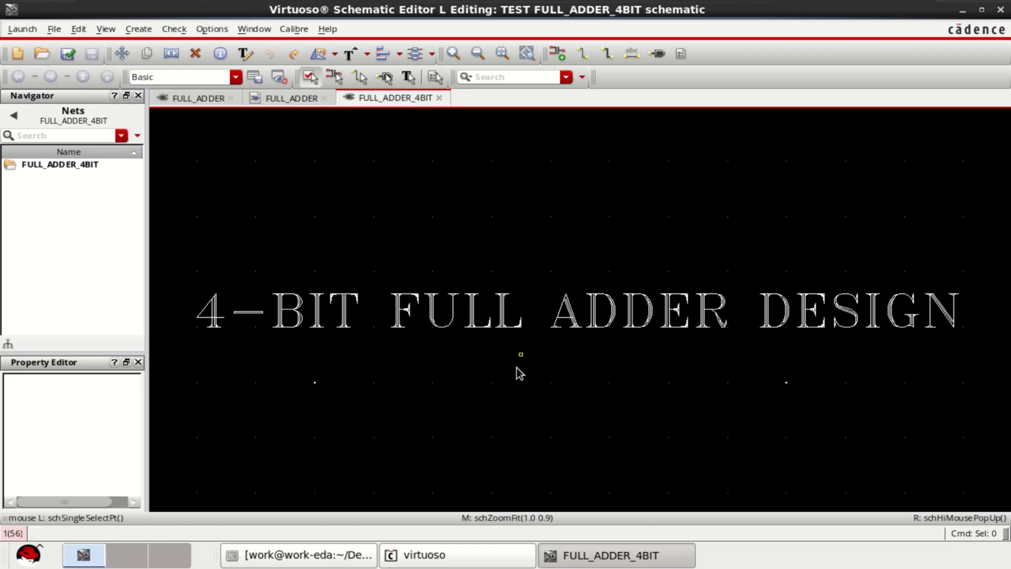
# Review the FULL_ADDER gate-level schematic and symbol, then return to the 4-bit adder schematic
pyautogui.click(198, 98)
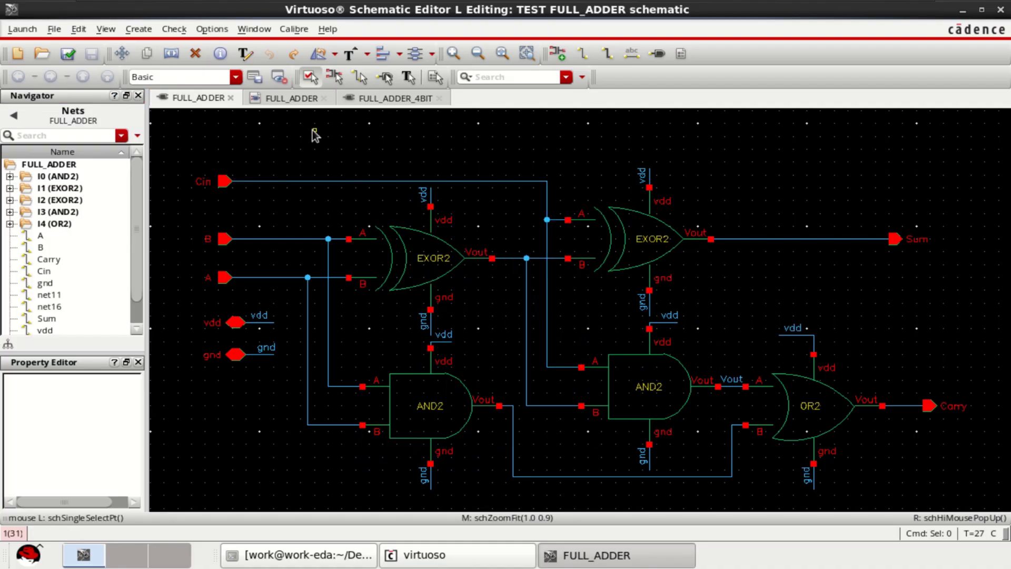
pyautogui.click(293, 98)
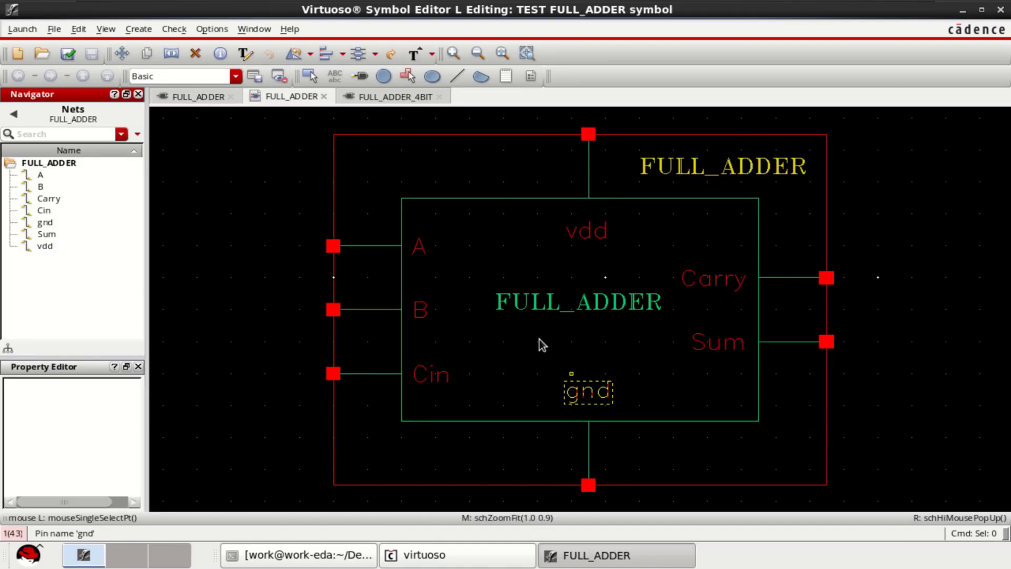
pyautogui.click(413, 101)
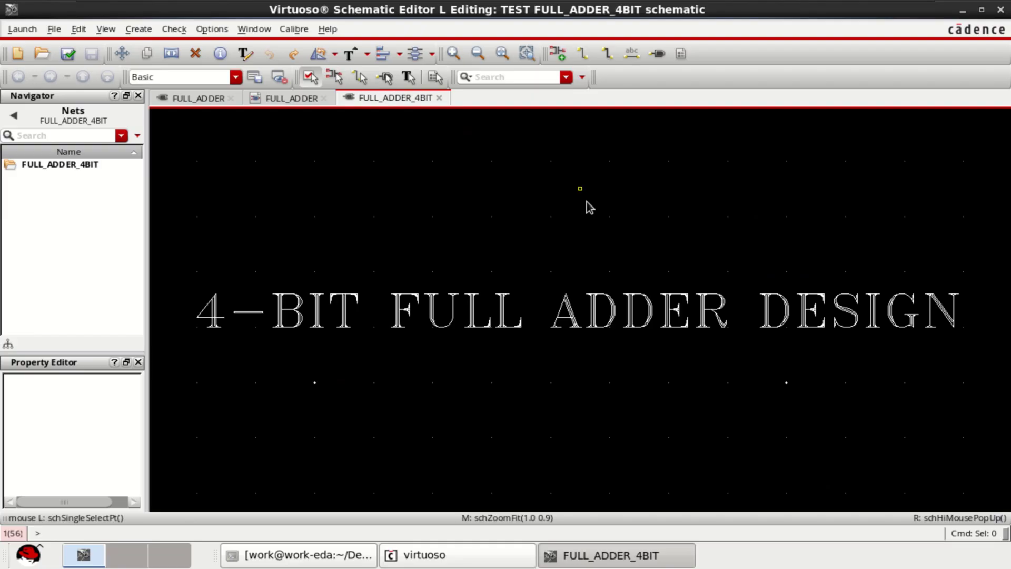
# Select the TEST library's FULL_ADDER cell as the instance to add
pyautogui.click(557, 53)
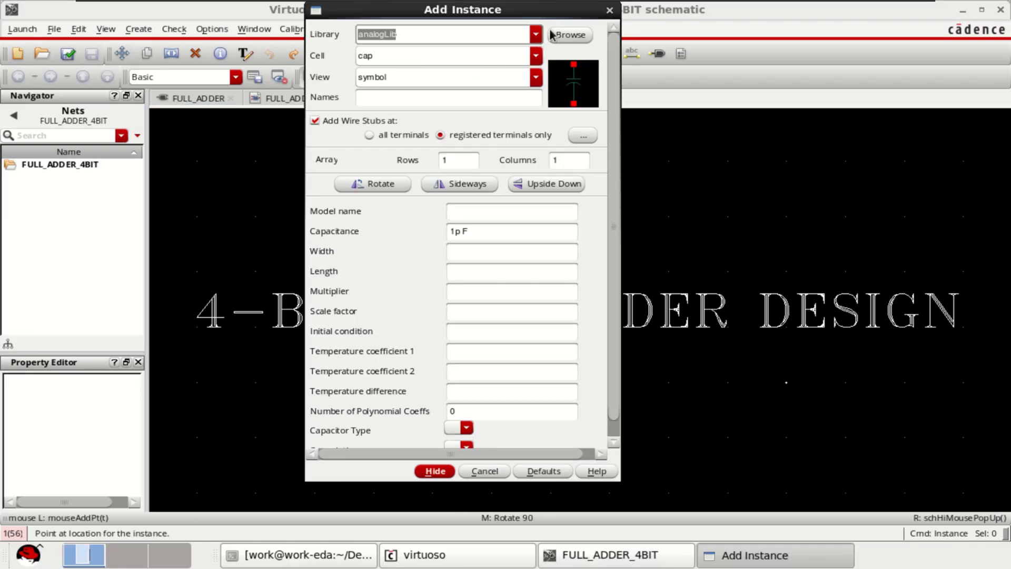
pyautogui.click(536, 33)
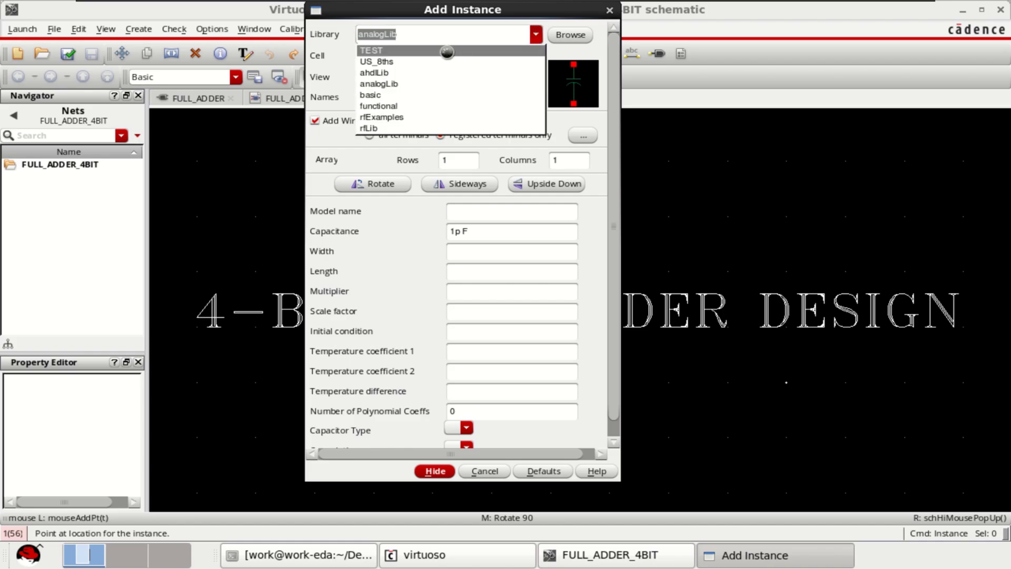
pyautogui.click(447, 51)
pyautogui.click(537, 56)
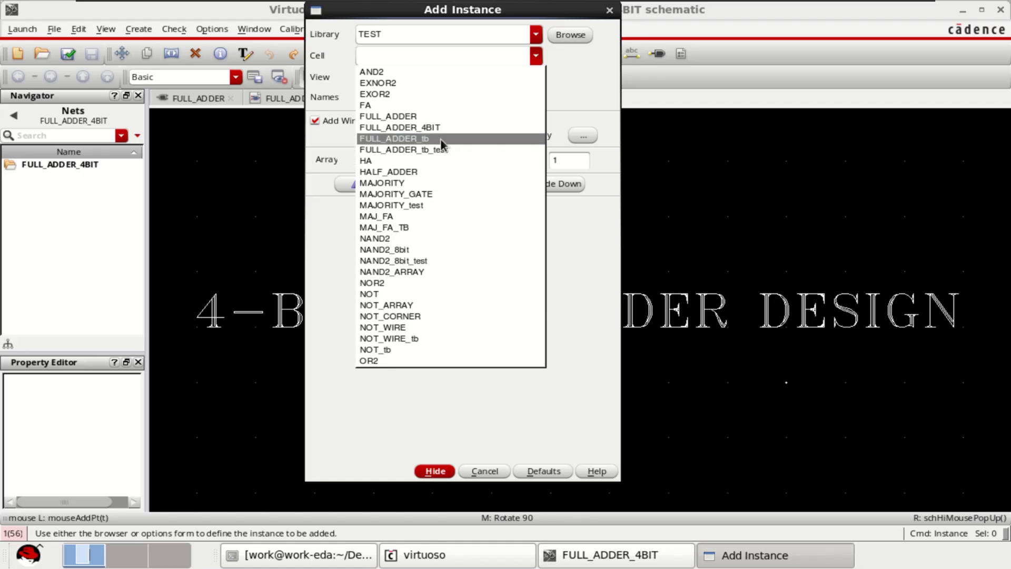
pyautogui.click(434, 117)
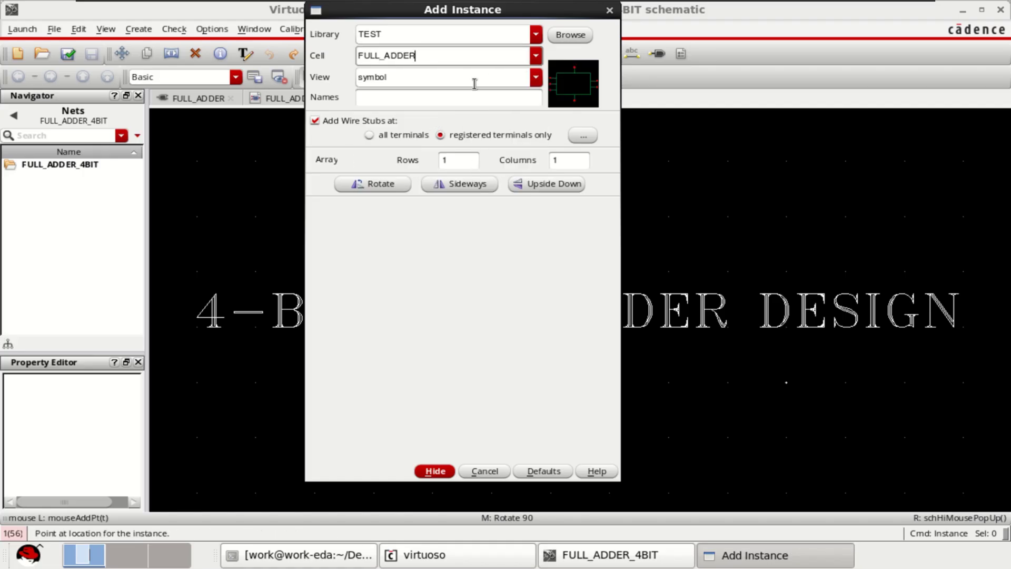
# Place four FULL_ADDER instances, I0–I3, in a row across the schematic
pyautogui.click(418, 471)
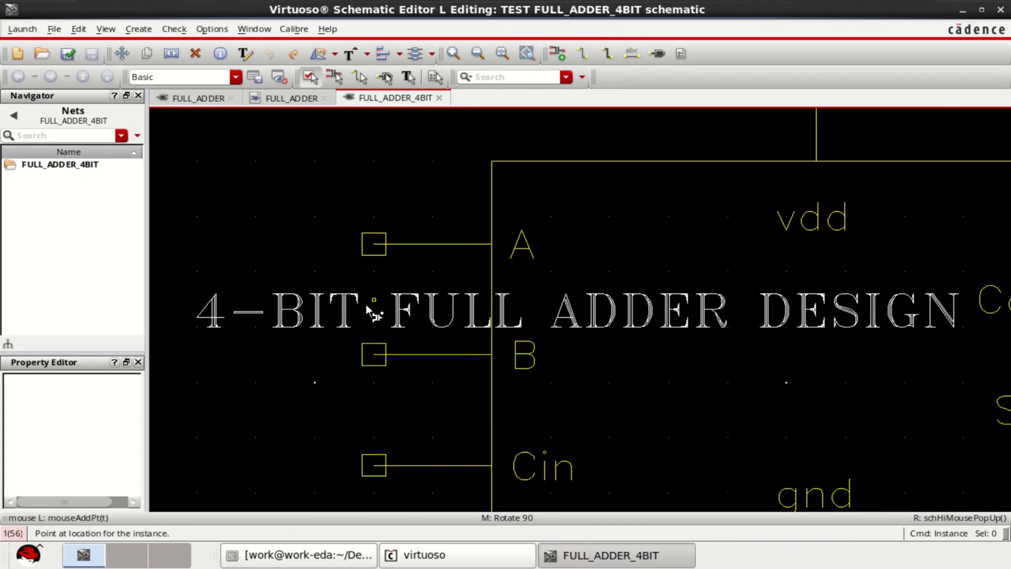
pyautogui.scroll(-2, 399, 386)
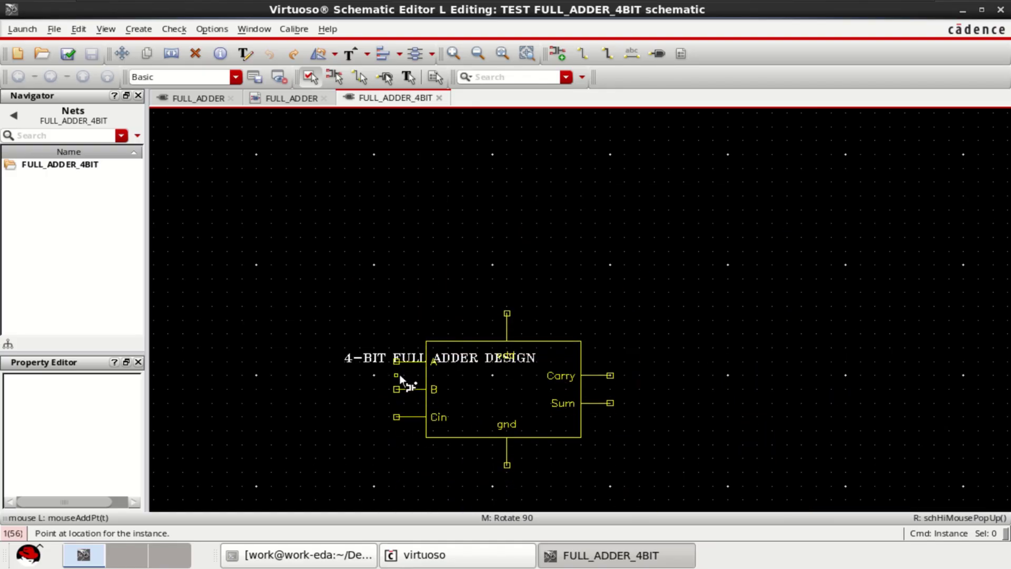
pyautogui.scroll(-2, 399, 374)
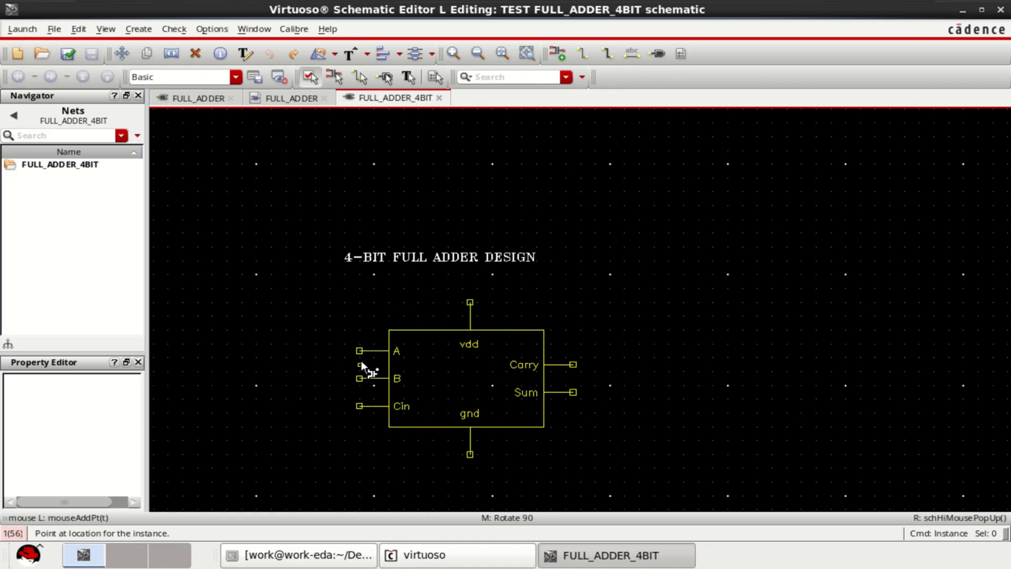
pyautogui.hscroll(-2, 362, 360)
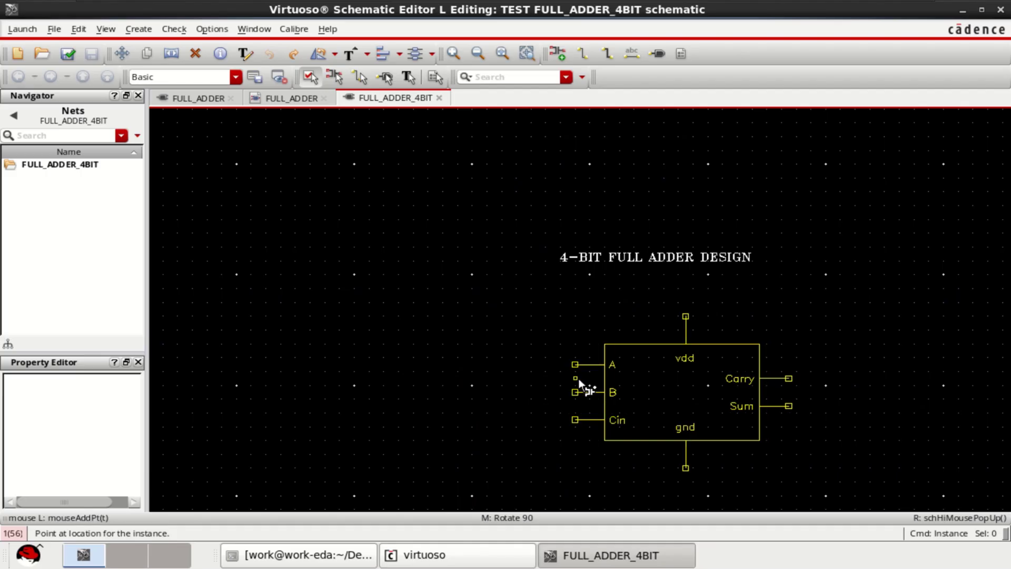
pyautogui.scroll(2, 427, 272)
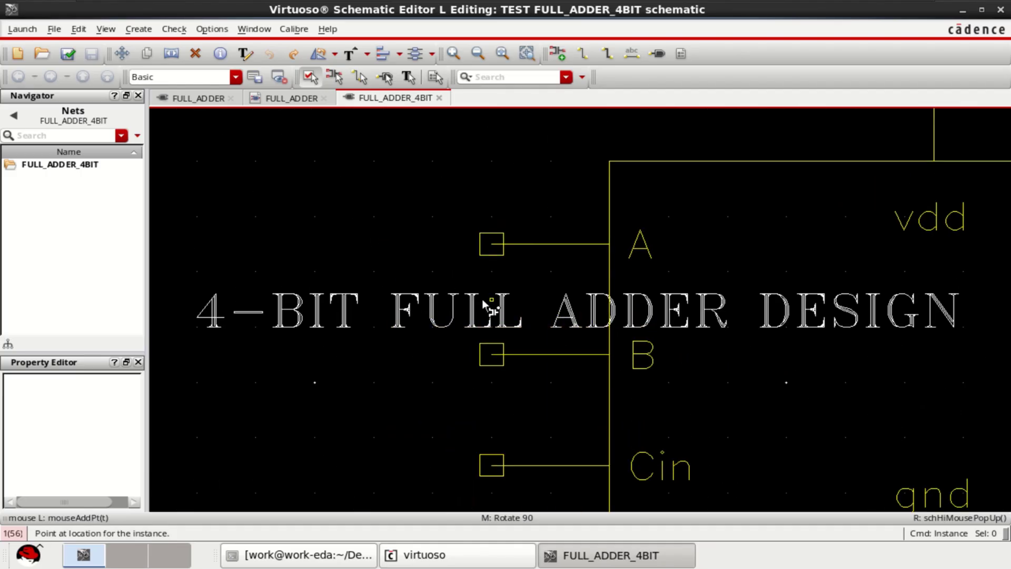
pyautogui.scroll(-2, 474, 305)
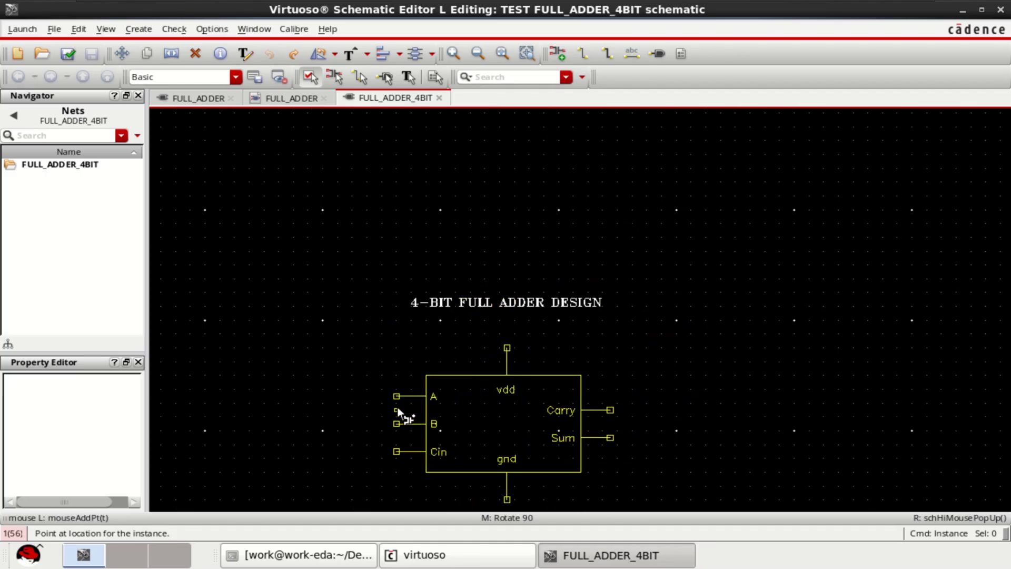
pyautogui.click(380, 387)
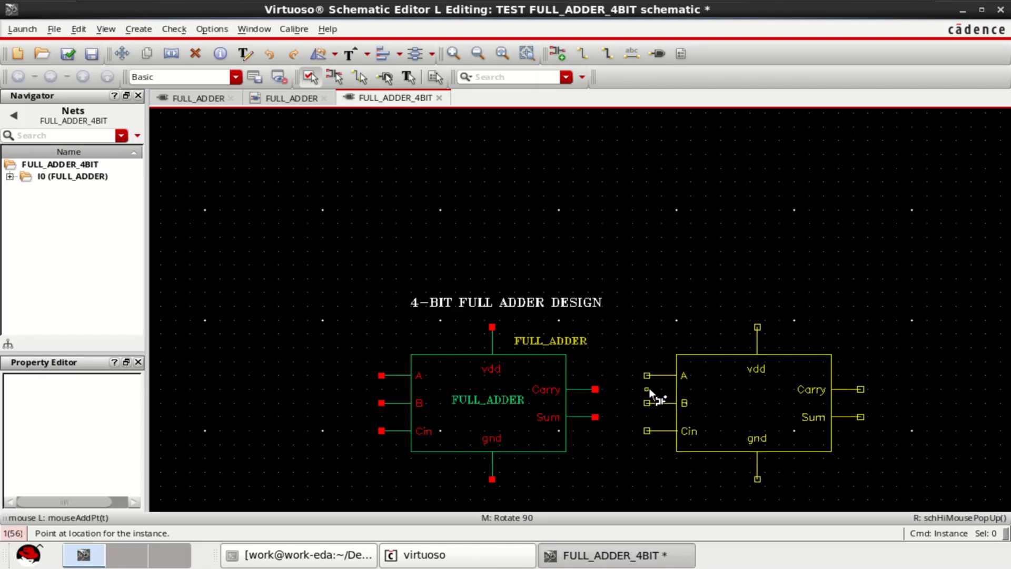
pyautogui.click(649, 387)
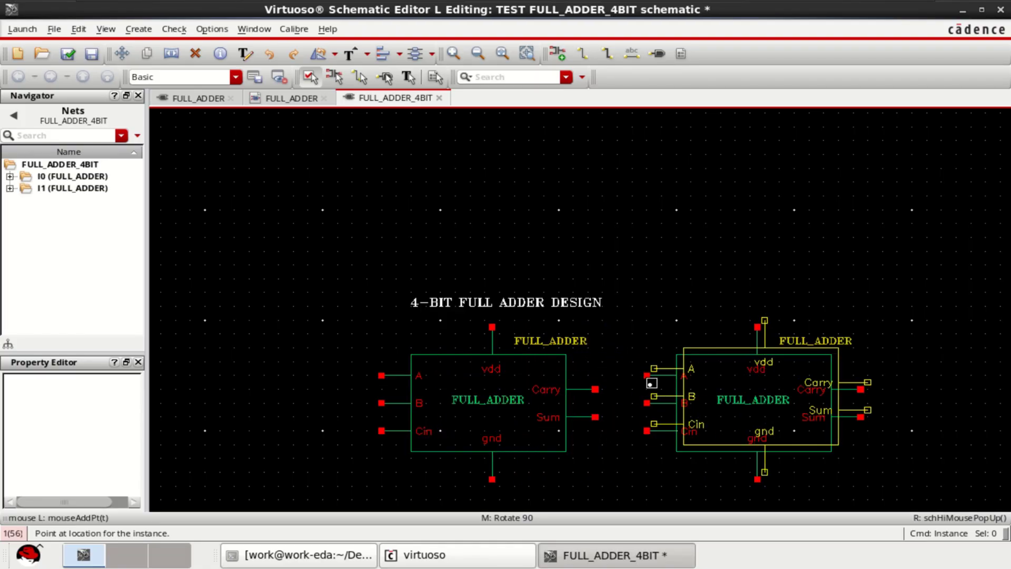
pyautogui.press('Right')
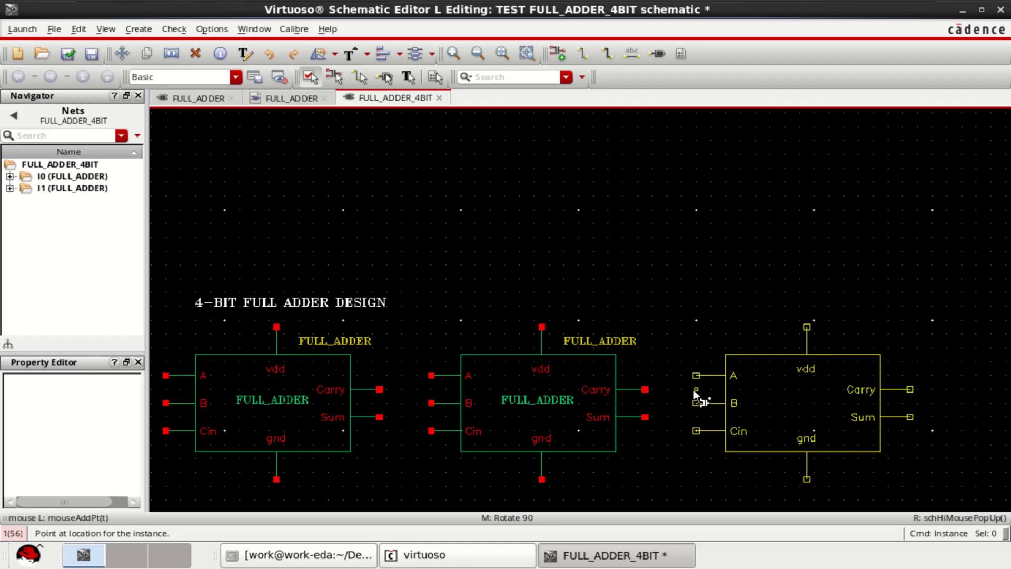
pyautogui.click(693, 390)
pyautogui.press('Right')
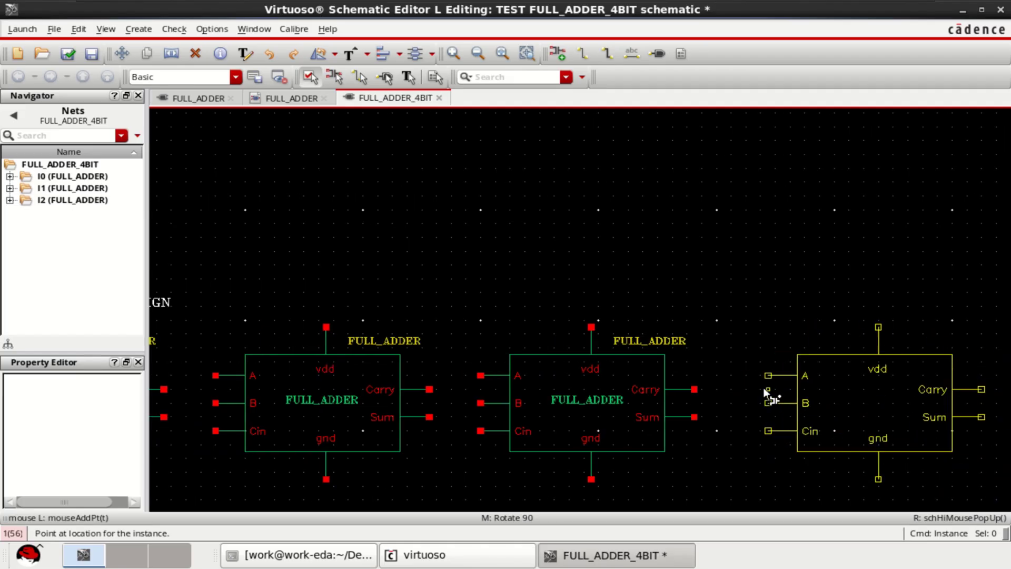
pyautogui.click(748, 381)
pyautogui.press('f')
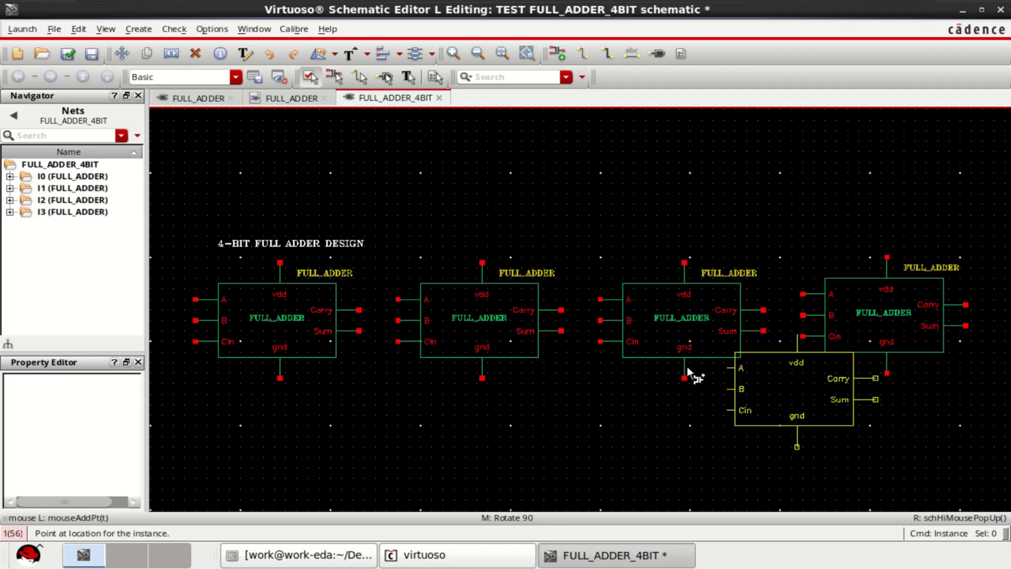
pyautogui.press('Escape')
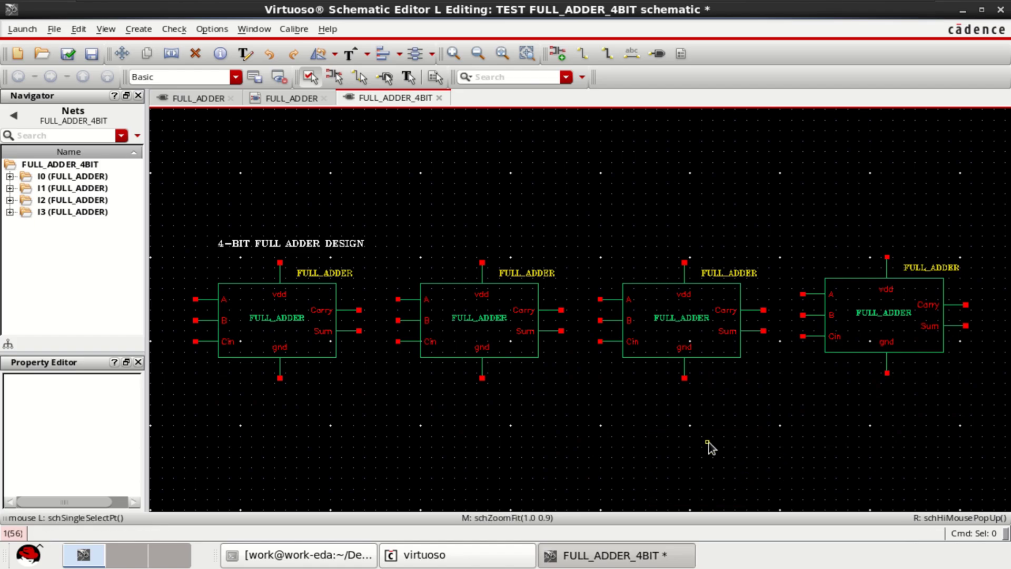
# Move the 4-BIT FULL ADDER DESIGN title to the top centre
pyautogui.press('s')
pyautogui.click(304, 243)
pyautogui.click(591, 201)
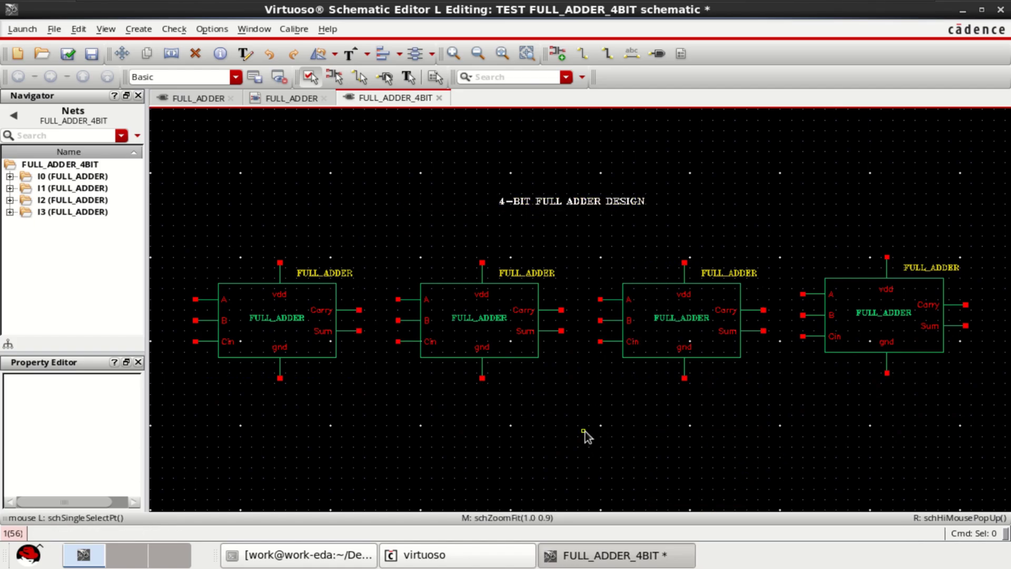
# Delete the three right-hand FULL_ADDER instances I1–I3
pyautogui.press('f')
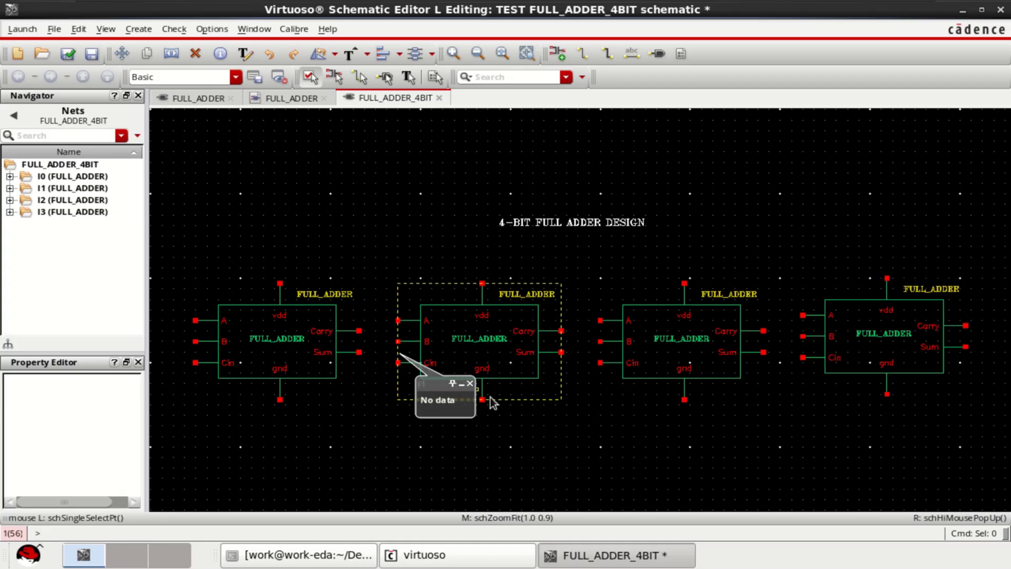
pyautogui.moveTo(985, 423); pyautogui.dragTo(388, 241)
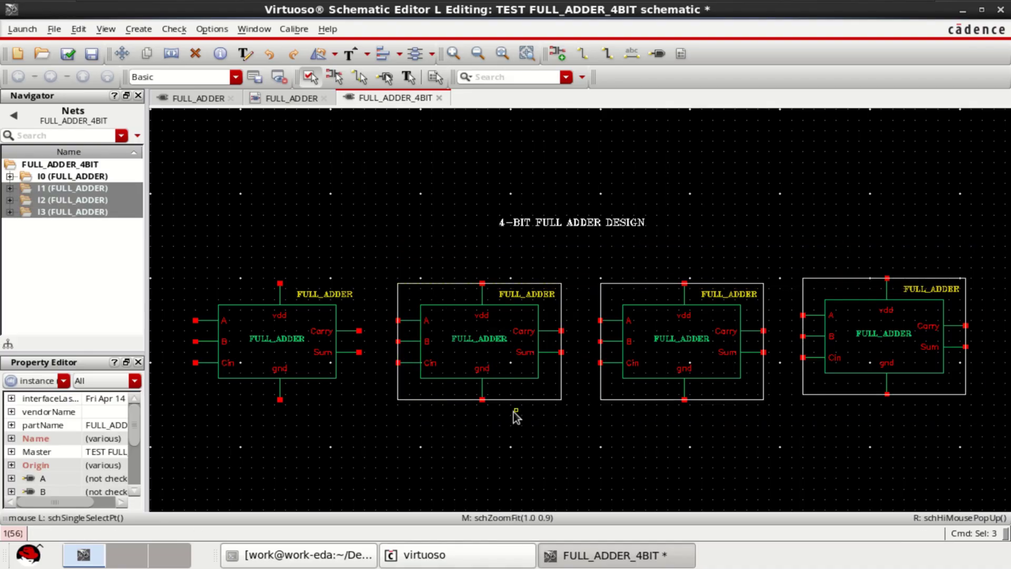
pyautogui.press('Delete')
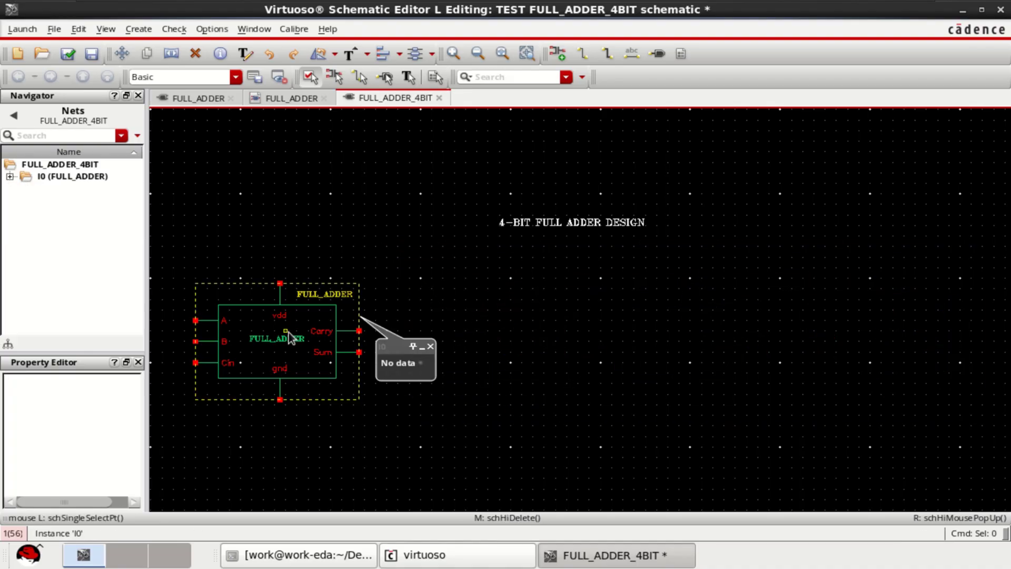
# Centre instance I0 under the title and reposition the title above it
pyautogui.moveTo(288, 332); pyautogui.dragTo(563, 309)
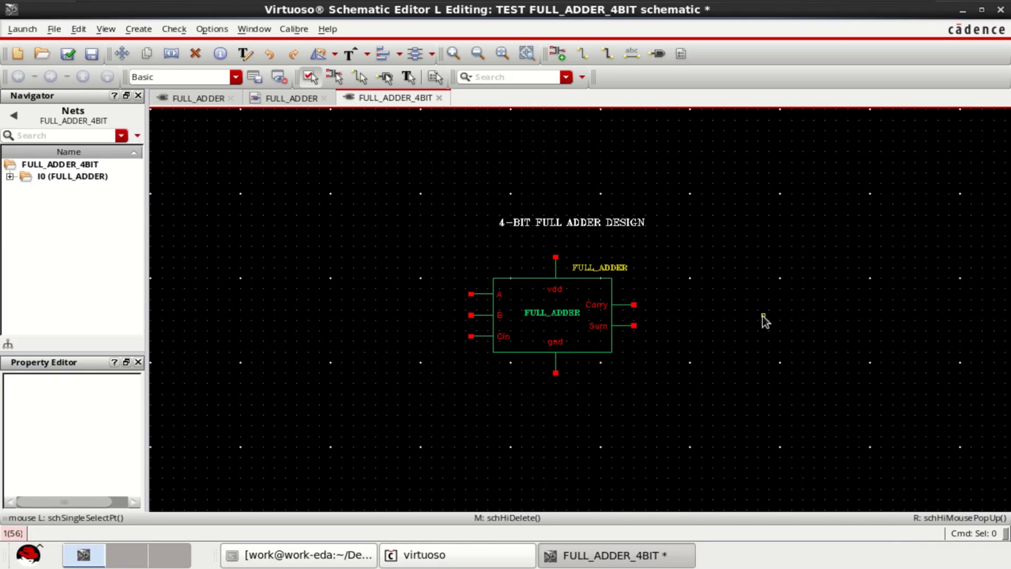
pyautogui.press('f')
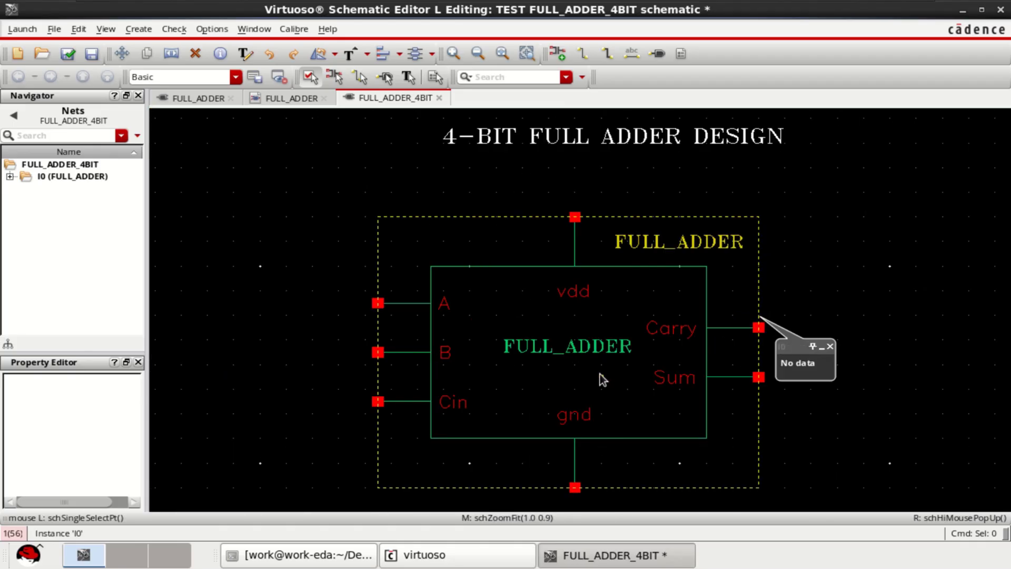
pyautogui.scroll(-2, 599, 379)
pyautogui.moveTo(614, 259); pyautogui.dragTo(574, 191)
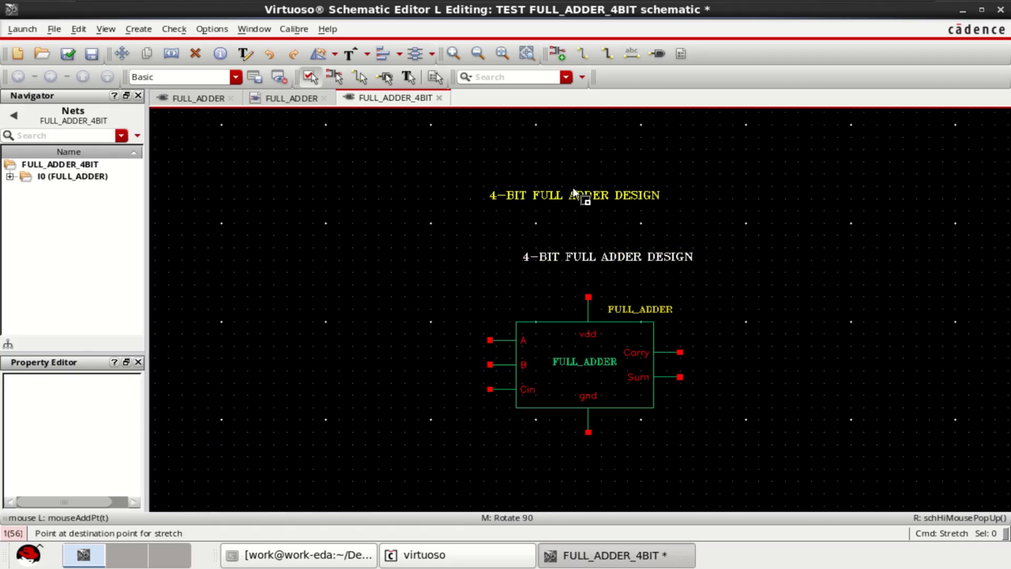
pyautogui.click(567, 185)
pyautogui.scroll(2, 754, 293)
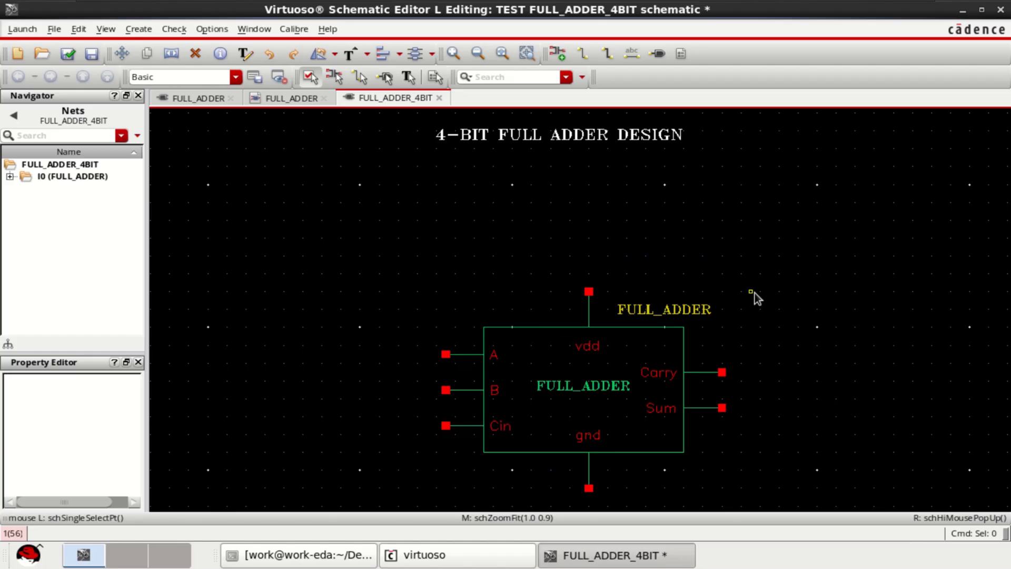
# Set up new input pins named A<3:0> and B<3:0>
pyautogui.click(661, 58)
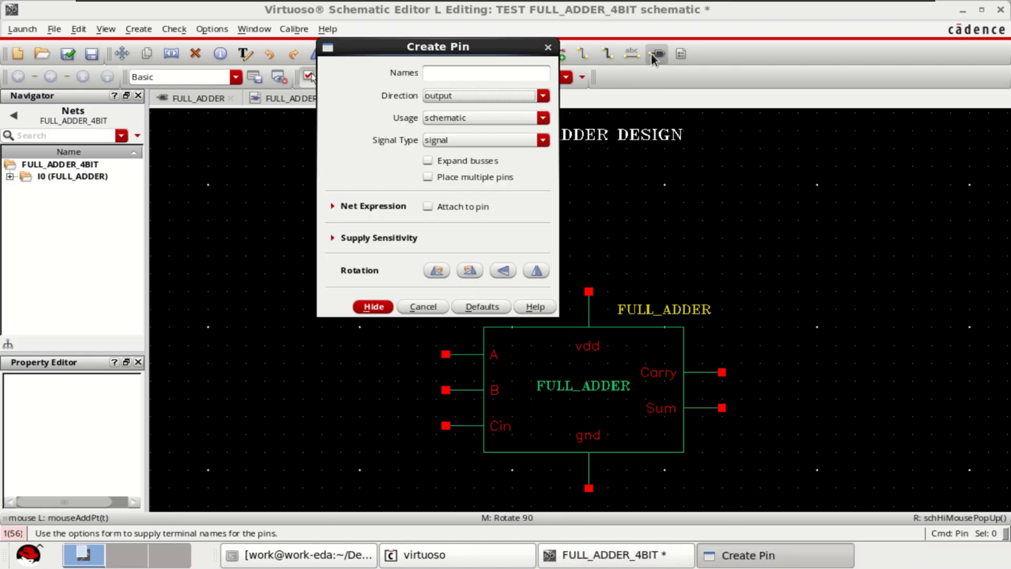
pyautogui.click(453, 92)
pyautogui.click(445, 74)
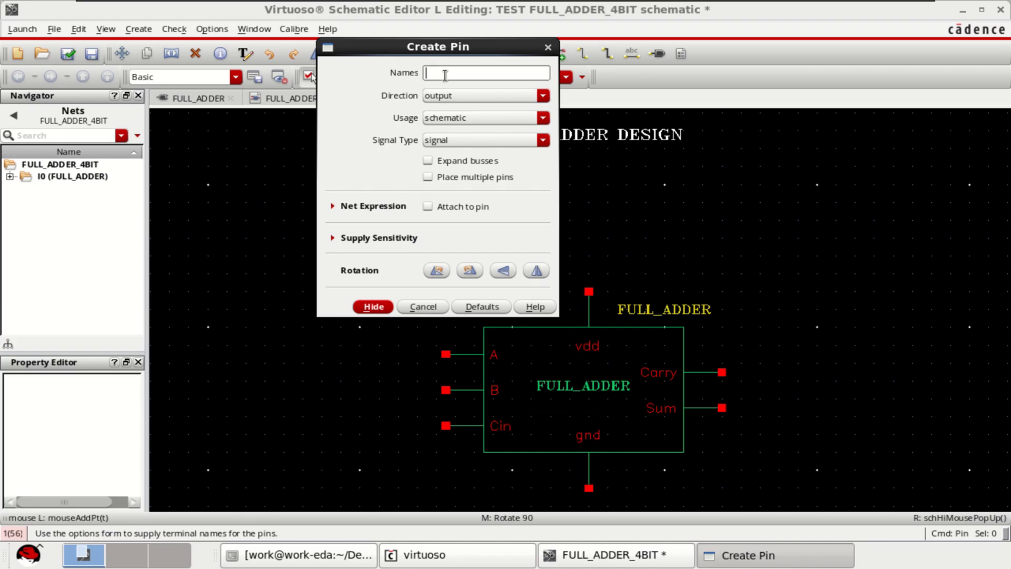
pyautogui.write('A')
pyautogui.write('<3')
pyautogui.write(':0>')
pyautogui.write(' B<')
pyautogui.write('3:0')
pyautogui.write('>')
pyautogui.click(472, 94)
pyautogui.click(465, 103)
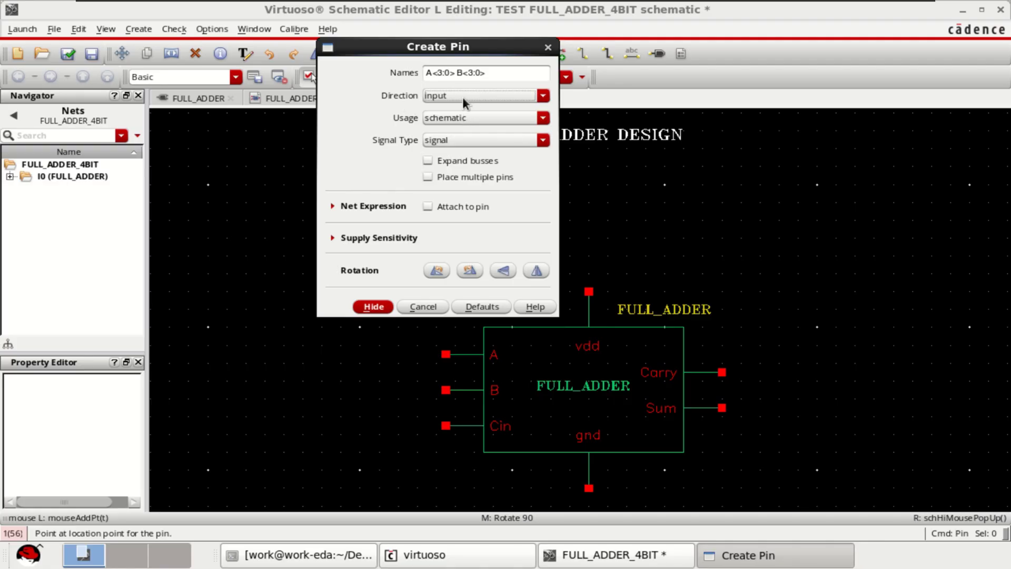
# Place A<3:0> and B<3:0> left of the adder, aligning B<3:0> with terminal B
pyautogui.click(373, 307)
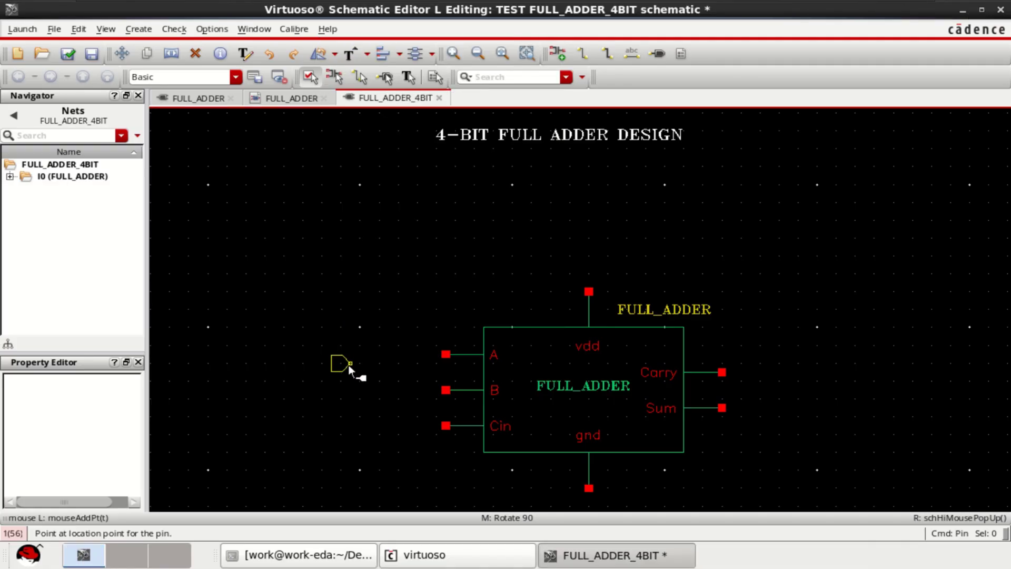
pyautogui.click(347, 350)
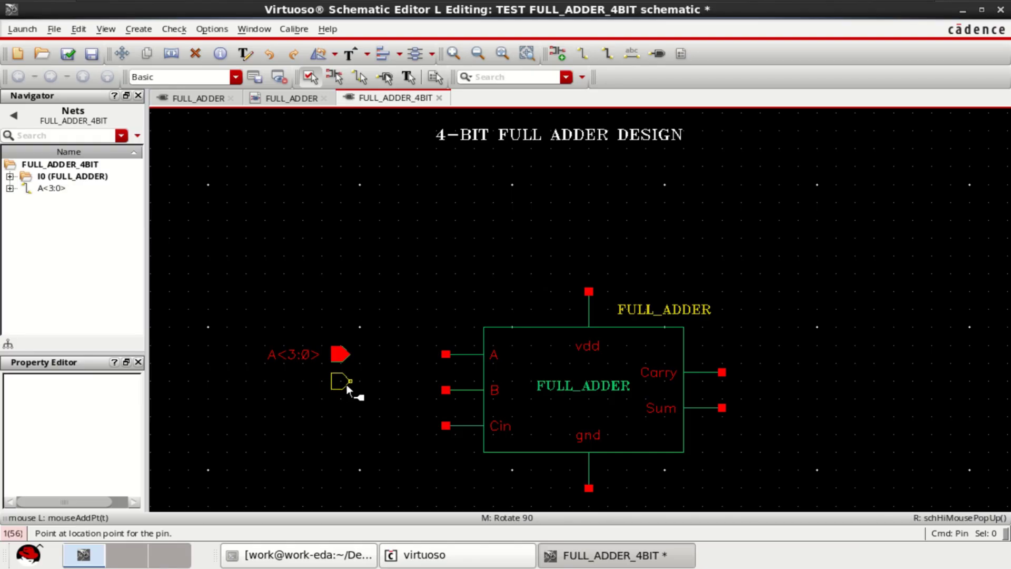
pyautogui.click(346, 384)
pyautogui.press('Escape')
pyautogui.moveTo(338, 382); pyautogui.dragTo(339, 389)
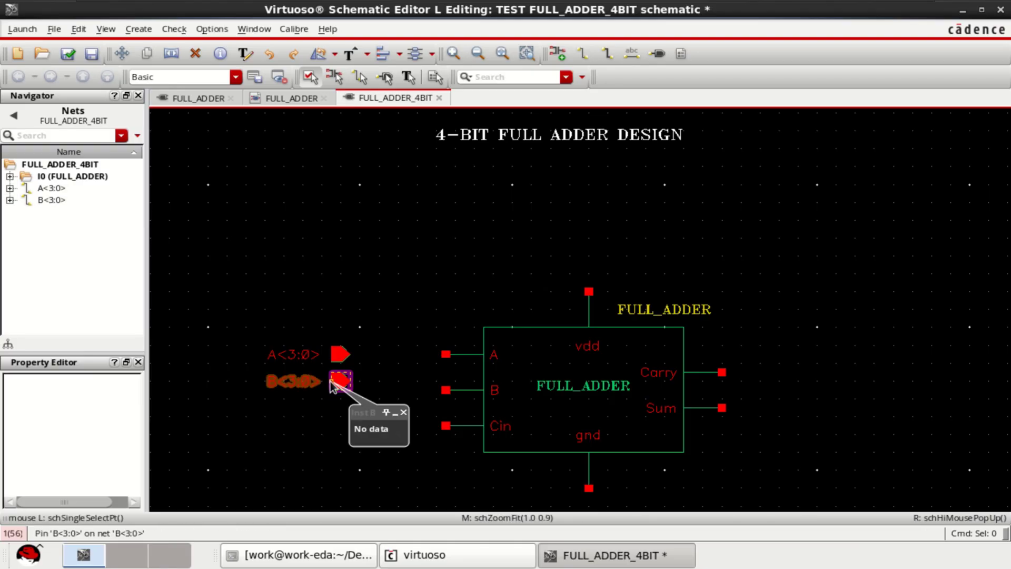
pyautogui.click(338, 390)
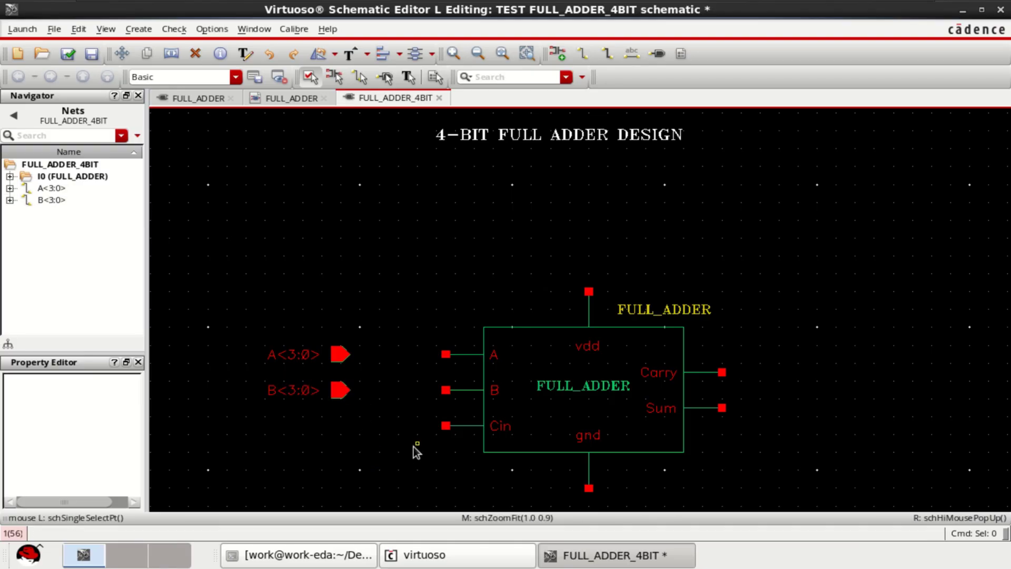
# Place an input pin Cin level with the FULL_ADDER's Cin terminal
pyautogui.click(658, 55)
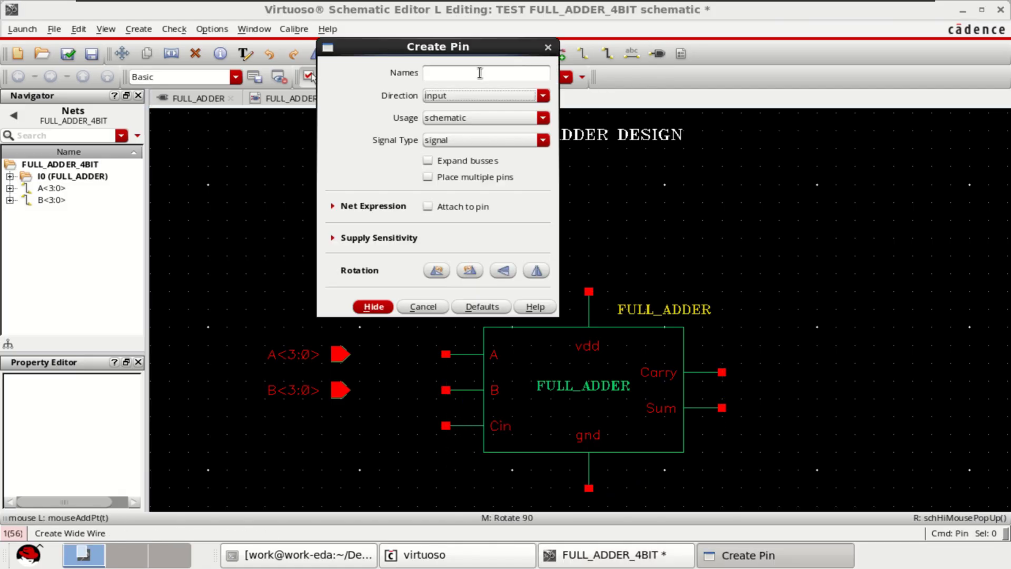
pyautogui.click(454, 72)
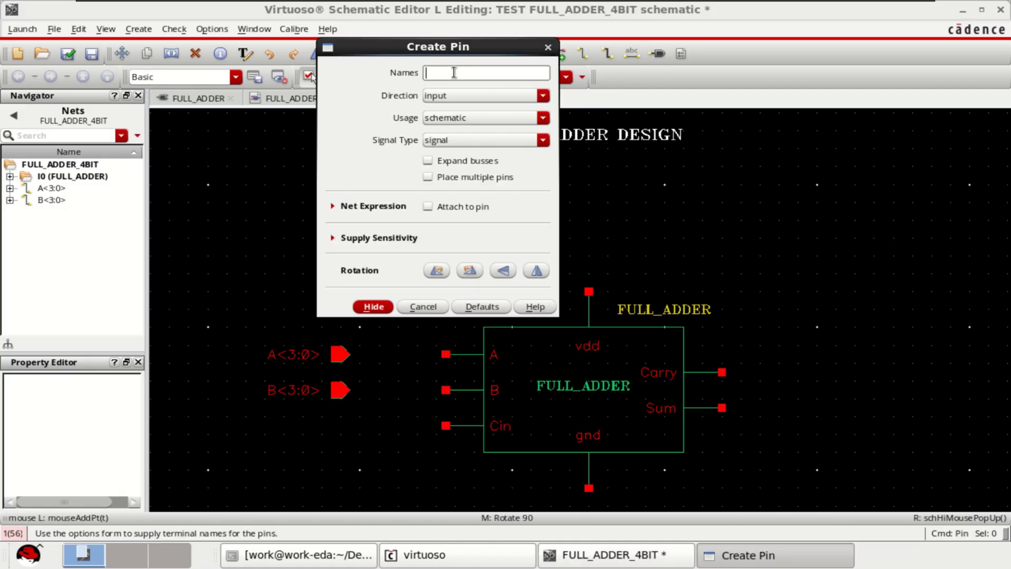
pyautogui.write('Cin')
pyautogui.click(373, 307)
pyautogui.click(350, 428)
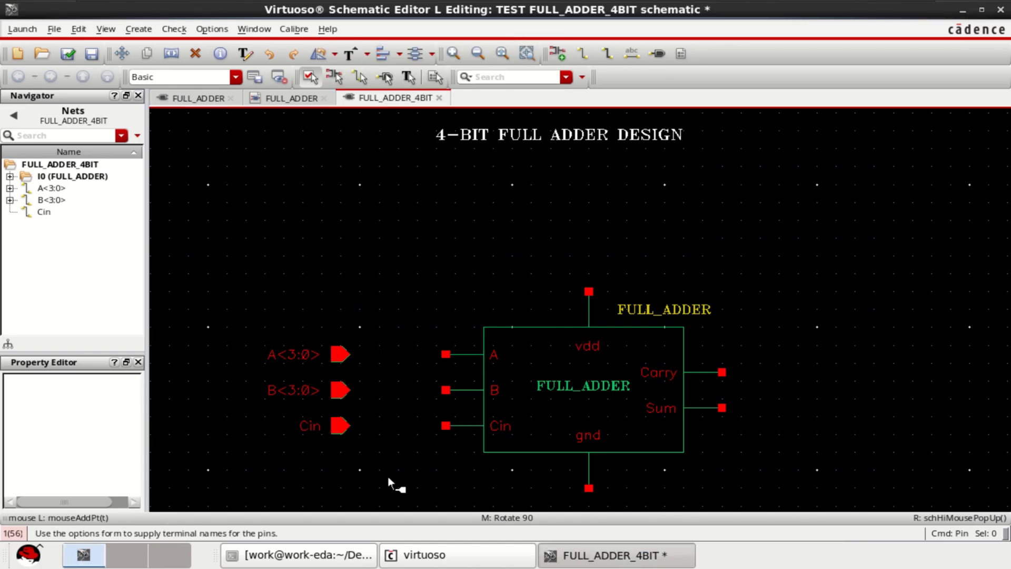
pyautogui.press('Escape')
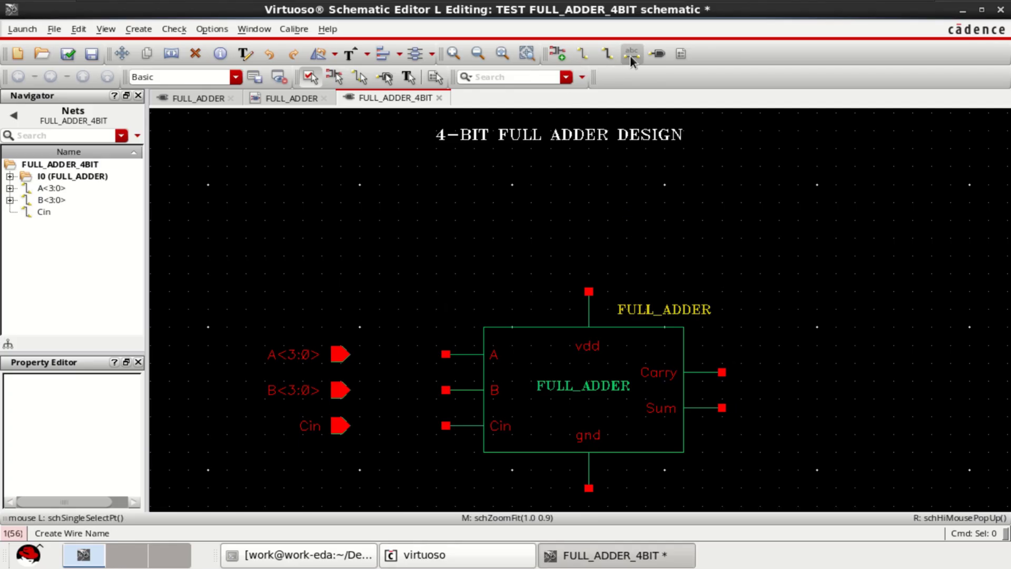
# Place output pin Sum<3:0> right of the adder, level with its Sum terminal
pyautogui.click(656, 54)
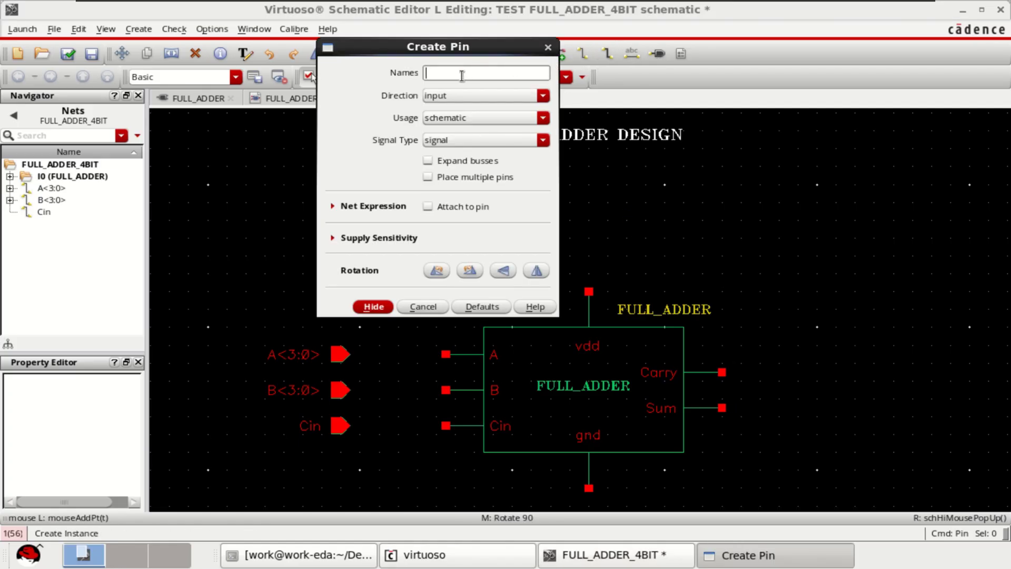
pyautogui.write('S')
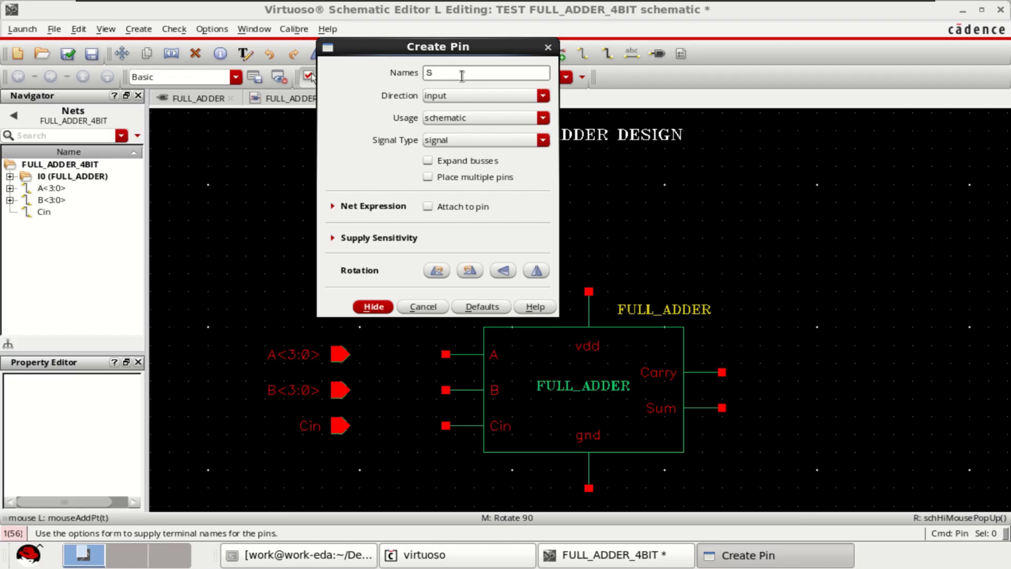
pyautogui.write('um')
pyautogui.write('<')
pyautogui.write('3:')
pyautogui.write('0')
pyautogui.write('>')
pyautogui.click(462, 96)
pyautogui.click(455, 121)
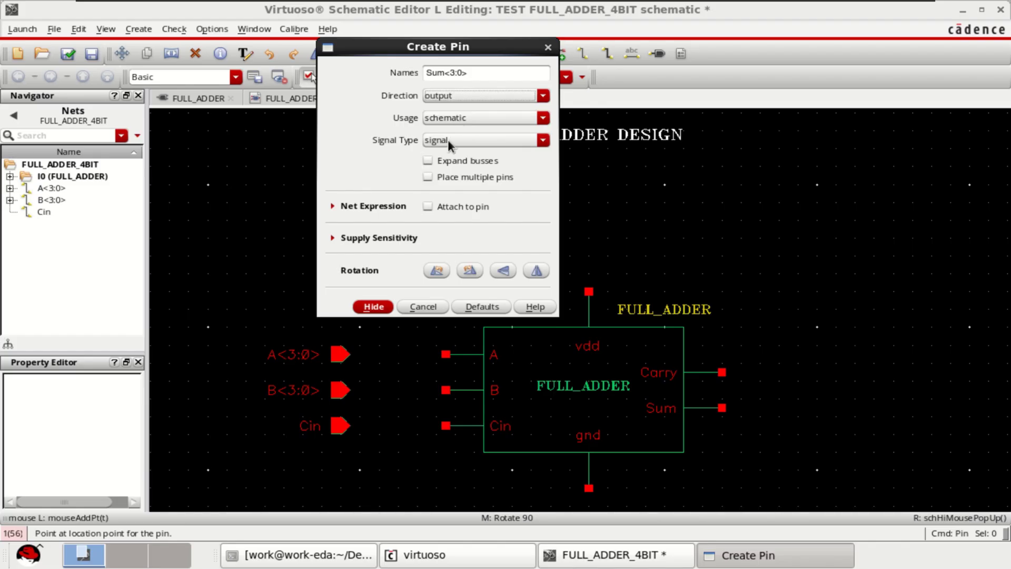
pyautogui.click(385, 307)
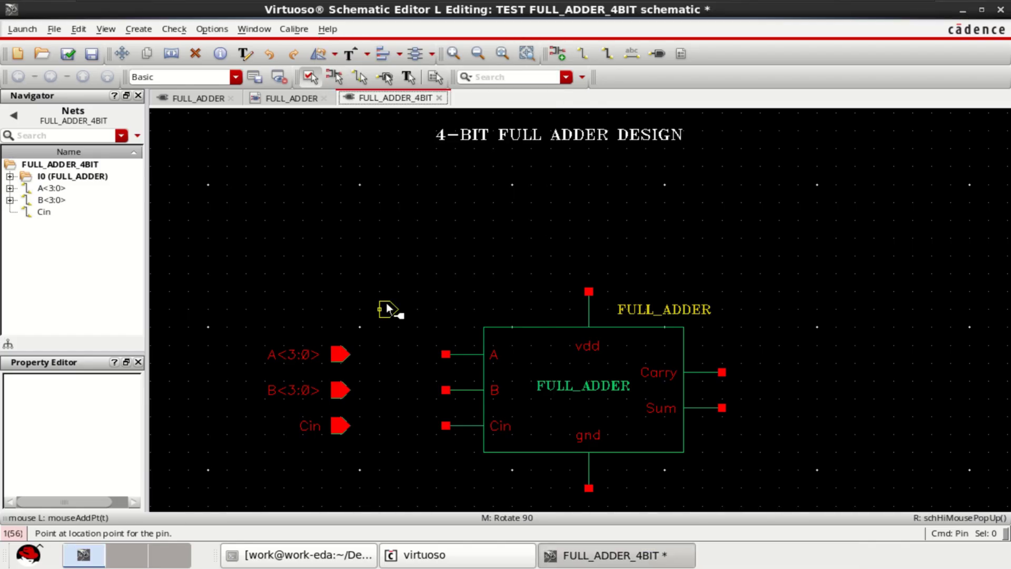
pyautogui.click(809, 413)
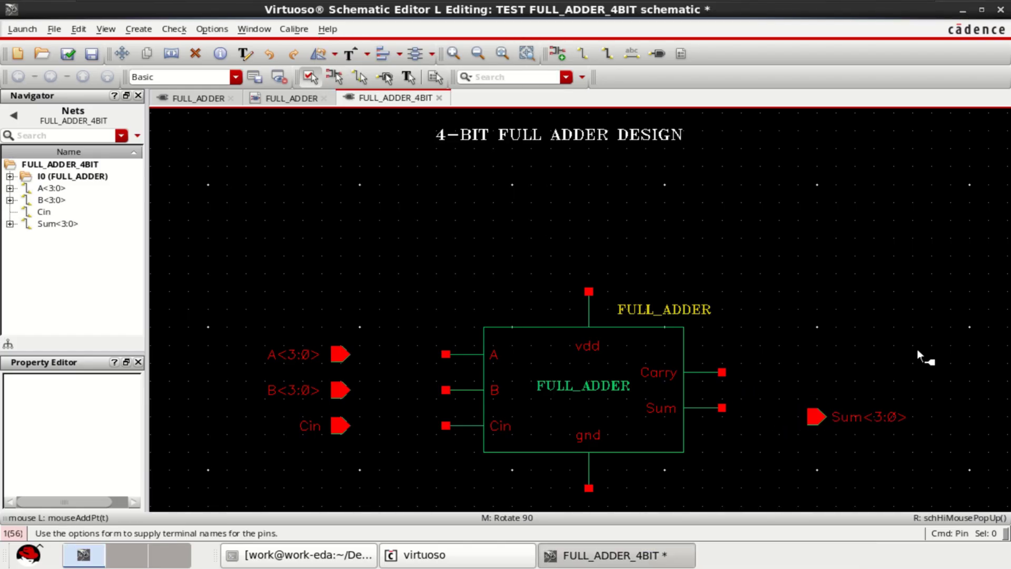
pyautogui.press('Escape')
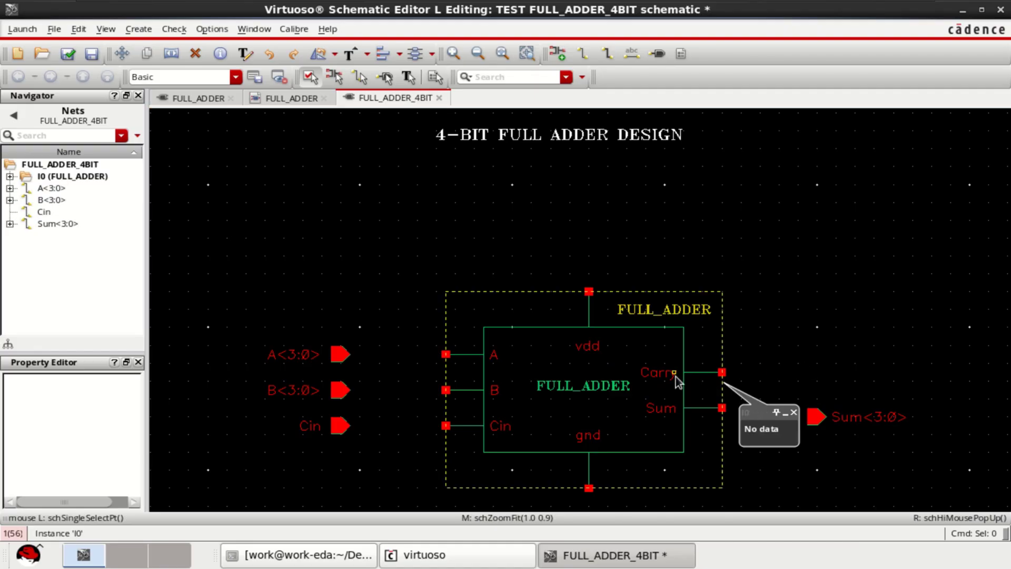
# Place a Carry output pin level with the adder's Carry terminal
pyautogui.click(656, 54)
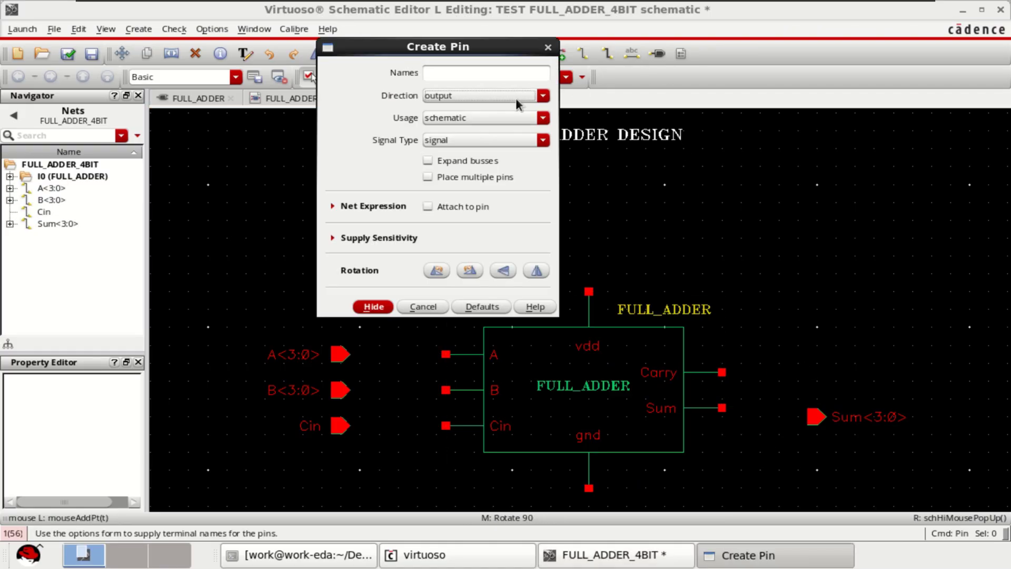
pyautogui.click(444, 73)
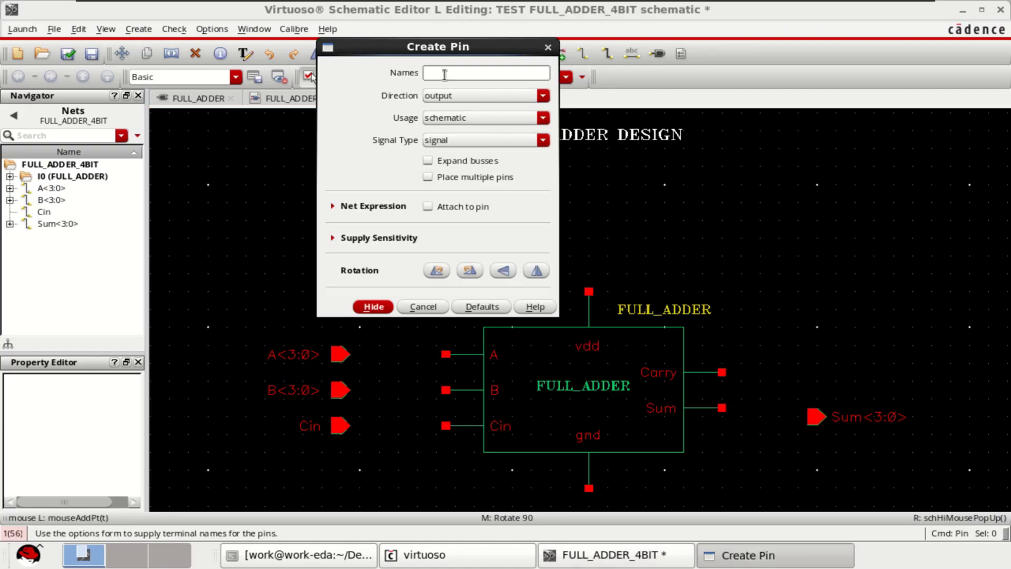
pyautogui.write('Carr')
pyautogui.write('y')
pyautogui.click(371, 308)
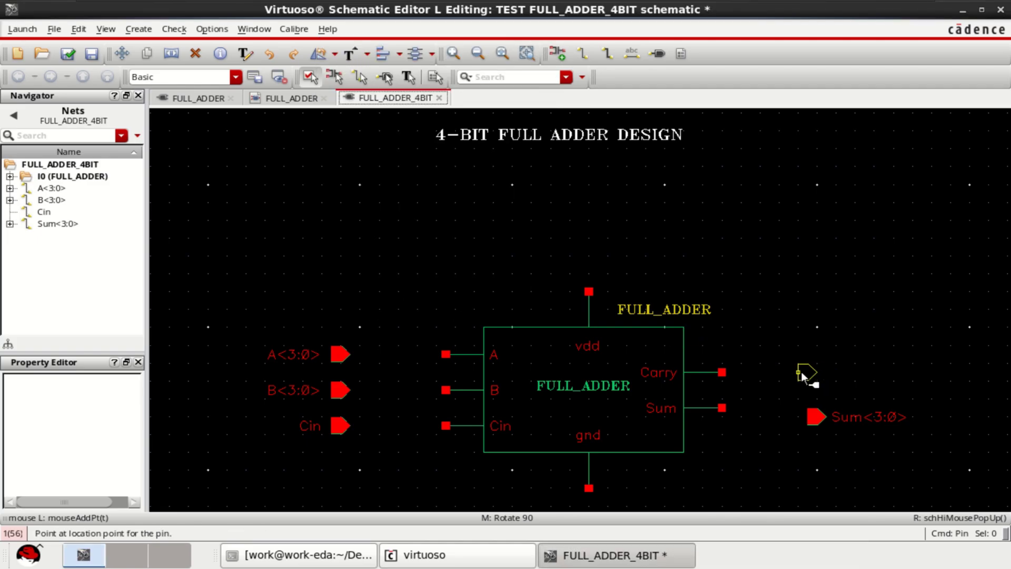
pyautogui.click(804, 373)
pyautogui.press('Escape')
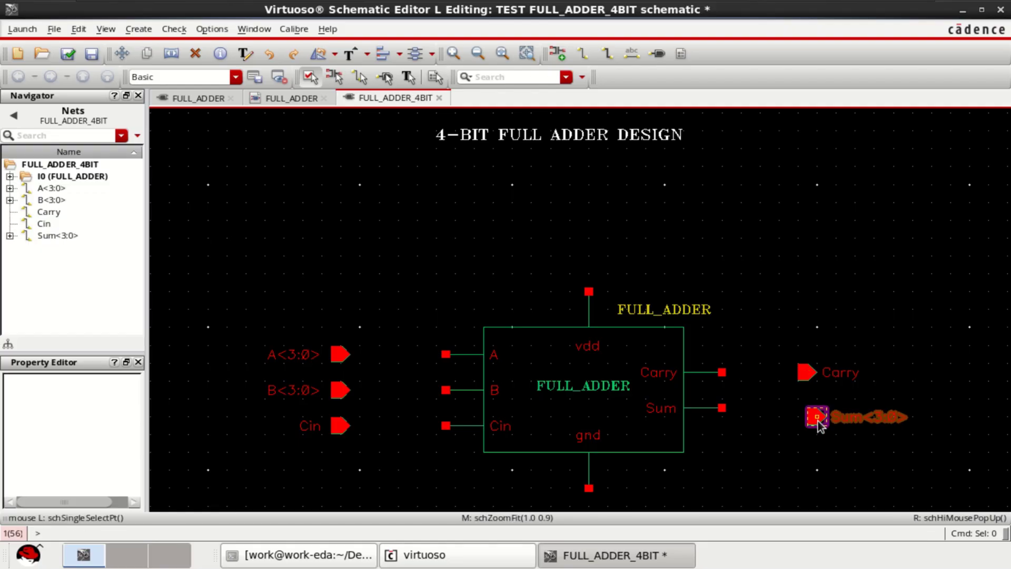
# Move the Sum<3:0> pin up beneath the Carry pin
pyautogui.click(818, 419)
pyautogui.moveTo(818, 420); pyautogui.dragTo(808, 411)
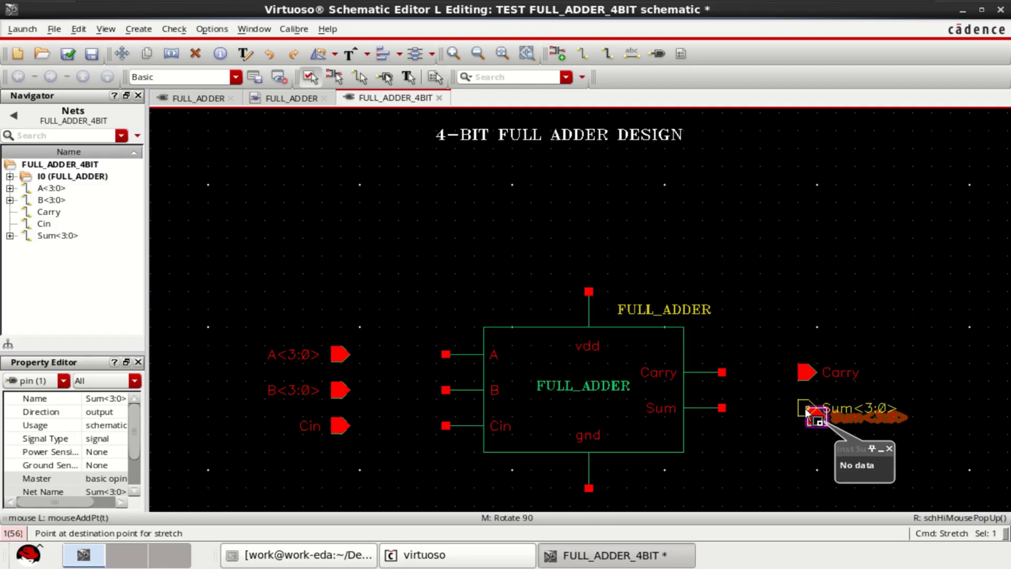
pyautogui.click(805, 283)
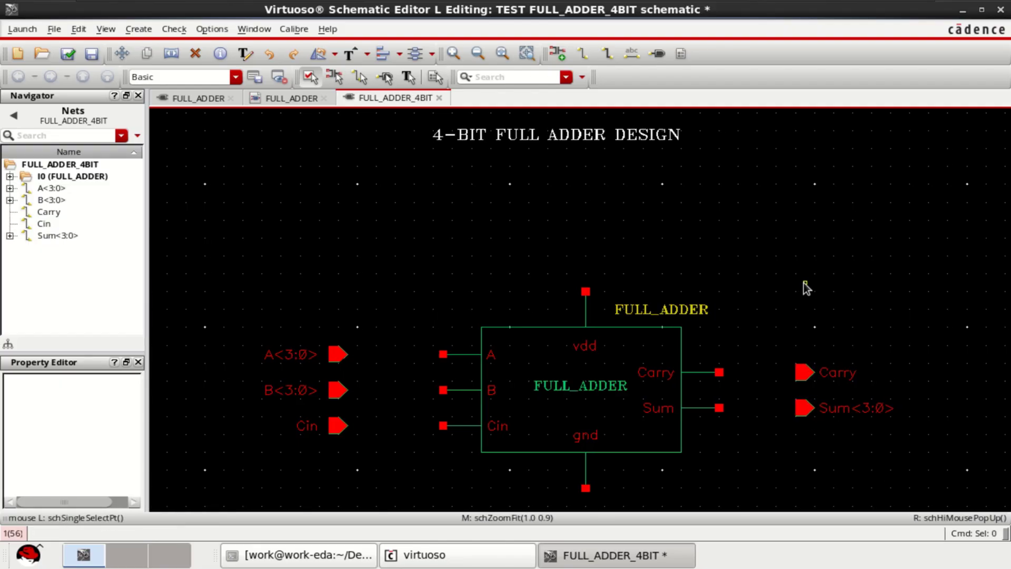
# Draw wires from the Carry terminal to the Carry pin and from the Cin pin to the Cin terminal
pyautogui.click(630, 53)
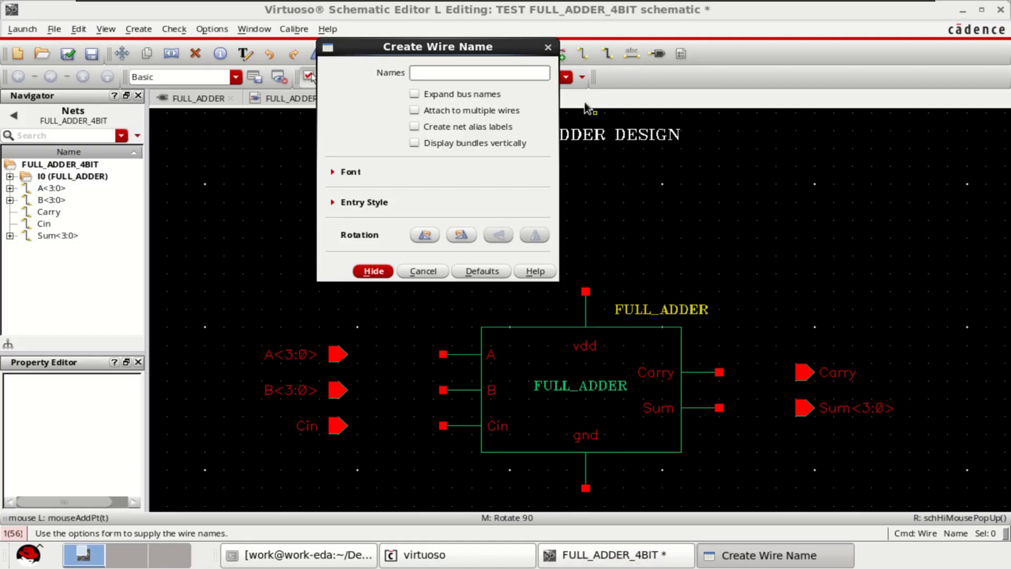
pyautogui.click(549, 48)
pyautogui.click(584, 53)
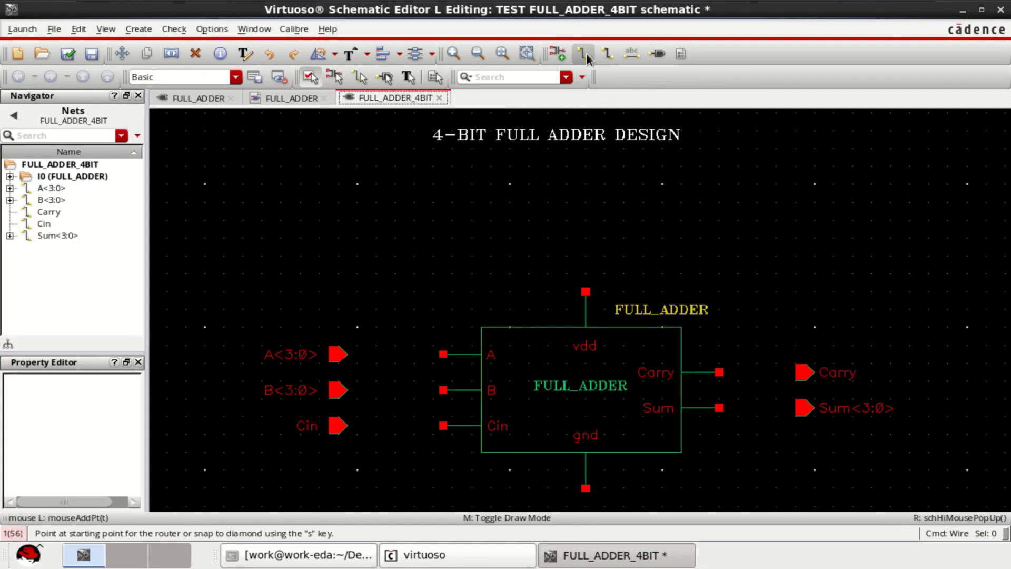
pyautogui.click(804, 372)
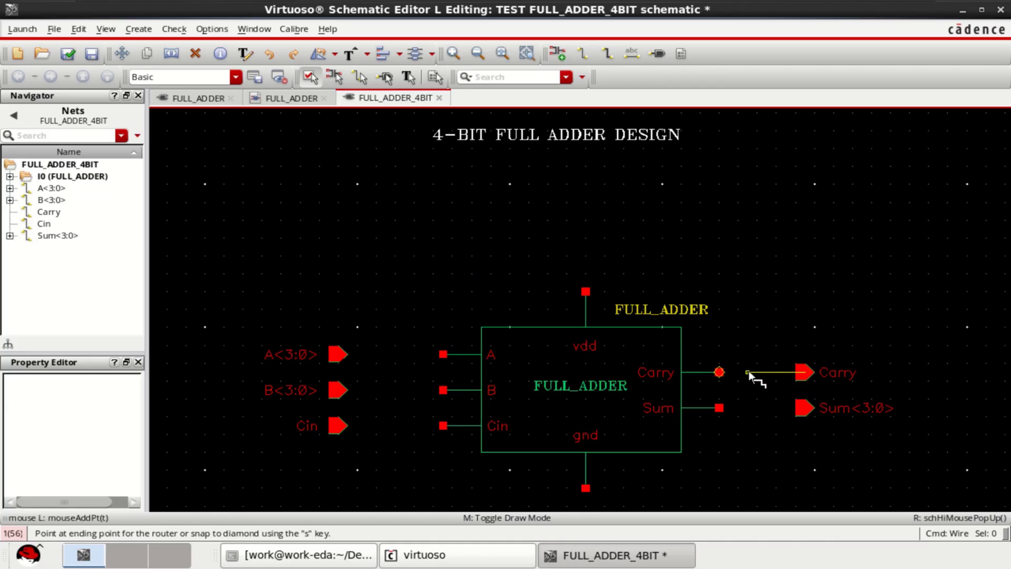
pyautogui.click(722, 374)
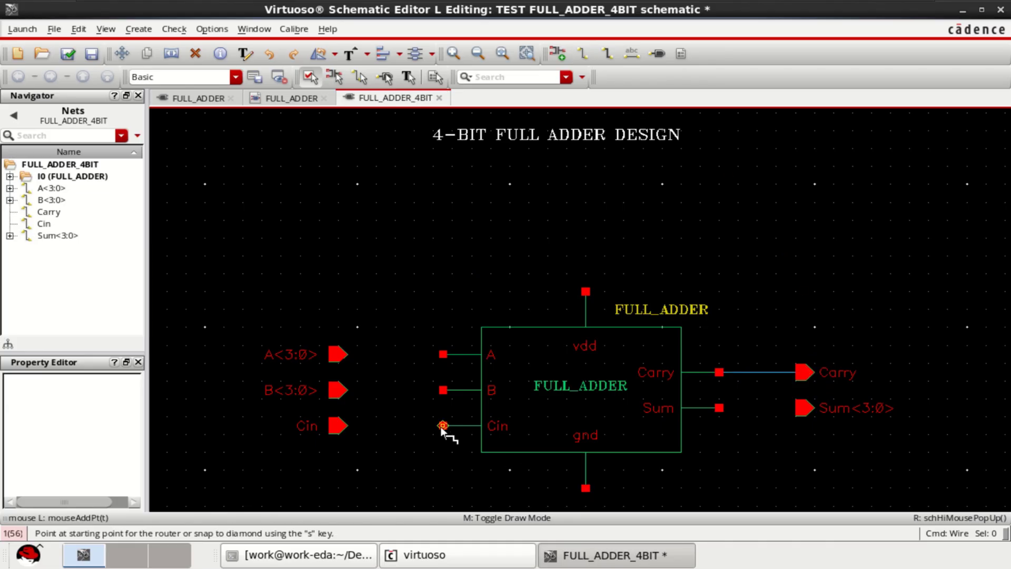
pyautogui.click(341, 426)
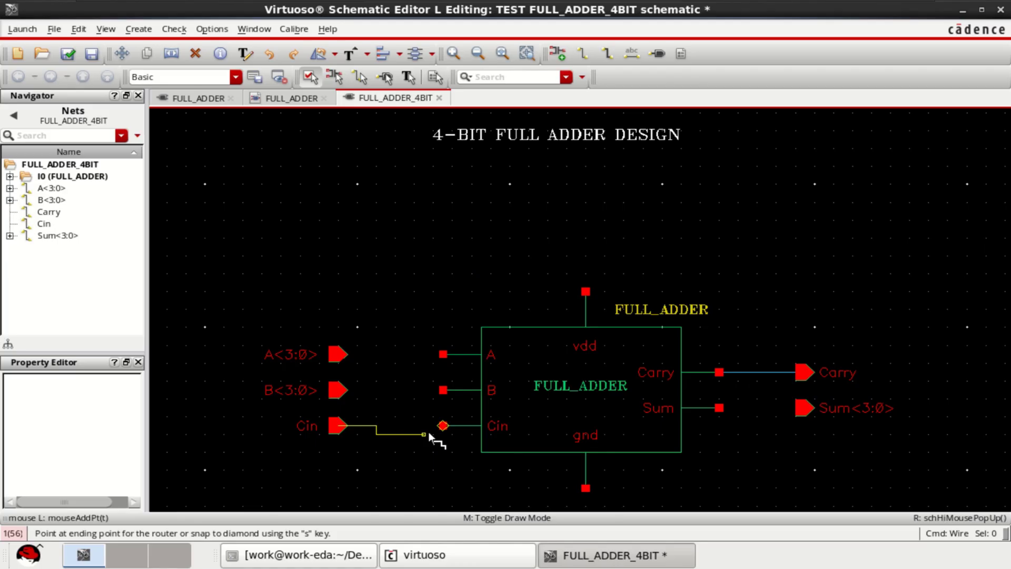
pyautogui.click(444, 426)
pyautogui.press('Escape')
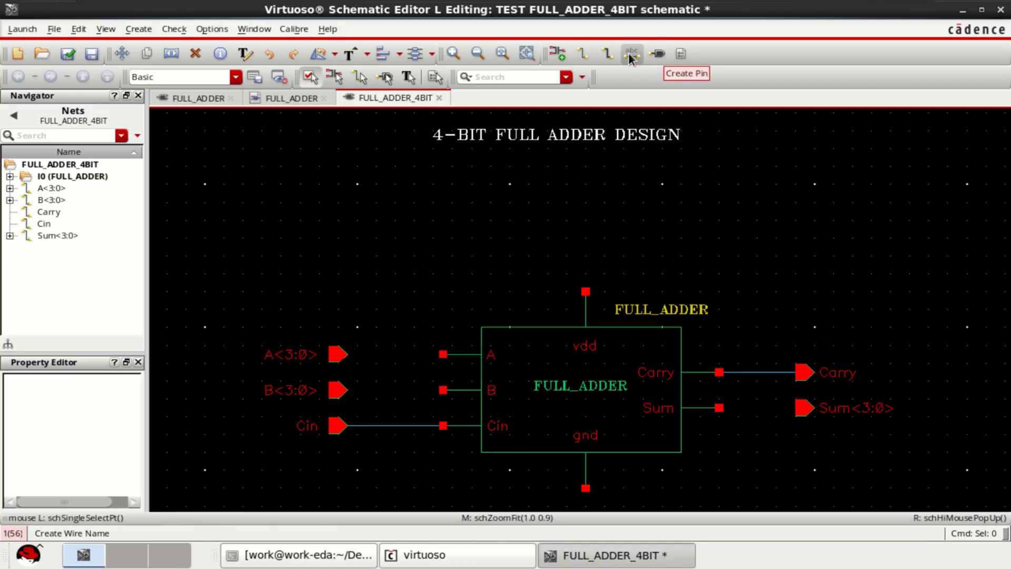
# Wire the A<3:0> and B<3:0> pins to the adder's A and B terminals
pyautogui.click(608, 54)
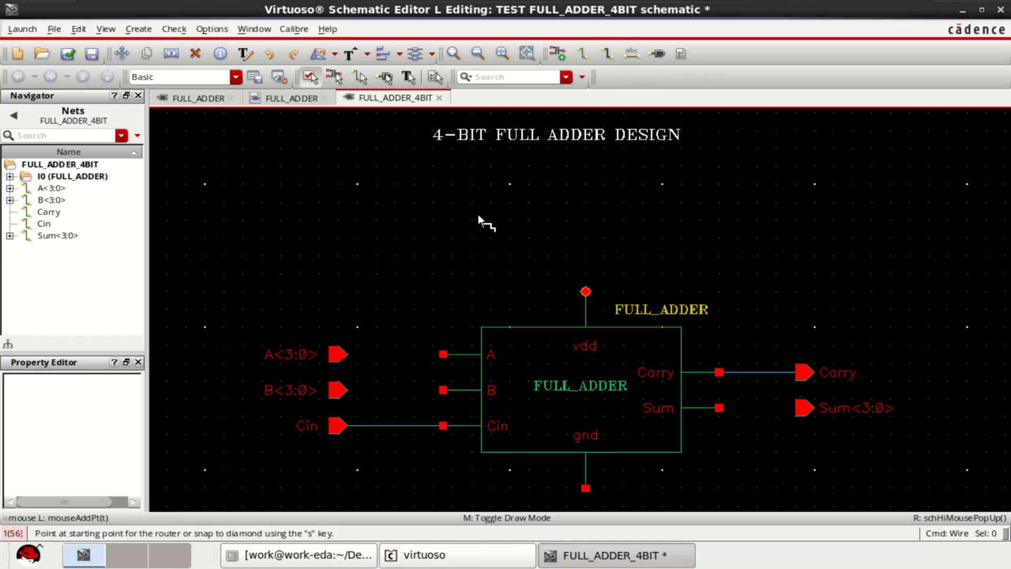
pyautogui.click(338, 355)
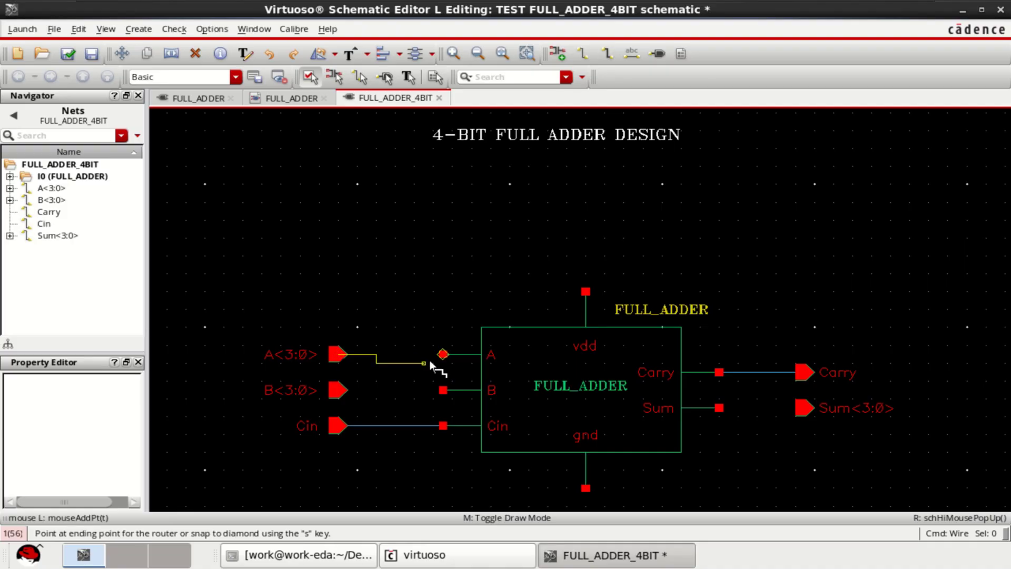
pyautogui.click(443, 354)
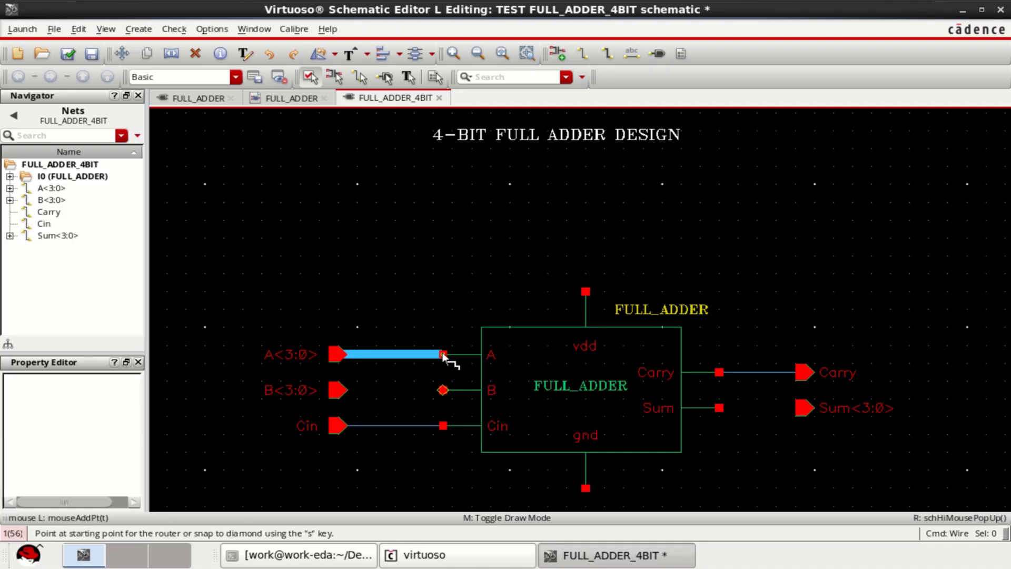
pyautogui.click(339, 392)
pyautogui.click(443, 390)
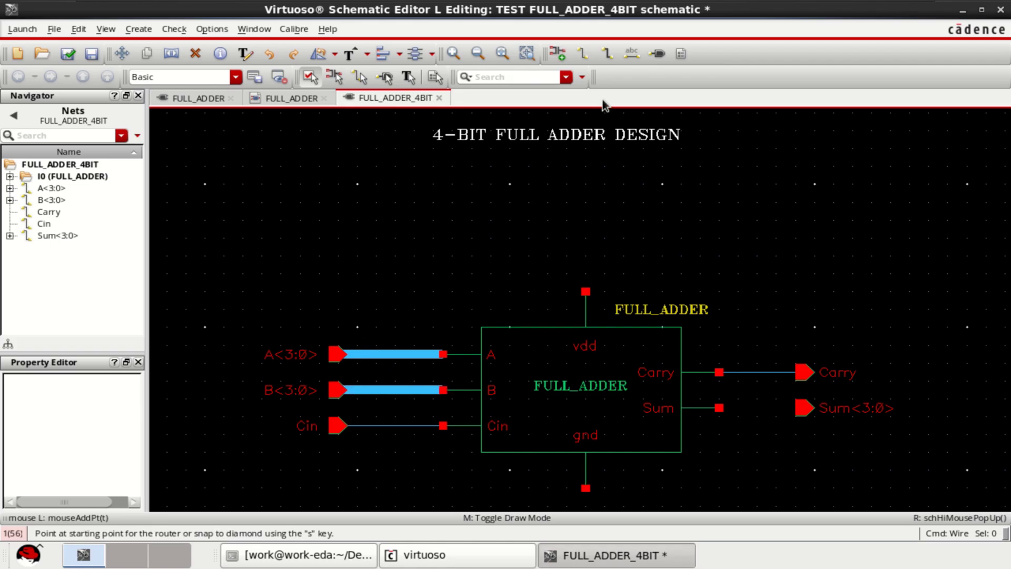
# Connect the Sum<3:0> pin to the Sum terminal with a wide bus wire
pyautogui.click(608, 57)
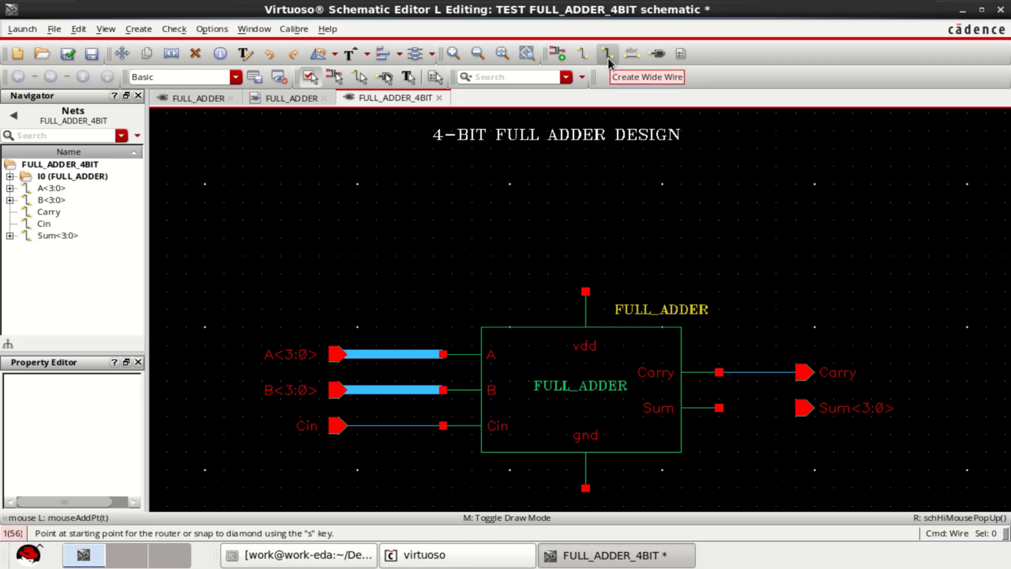
pyautogui.click(804, 408)
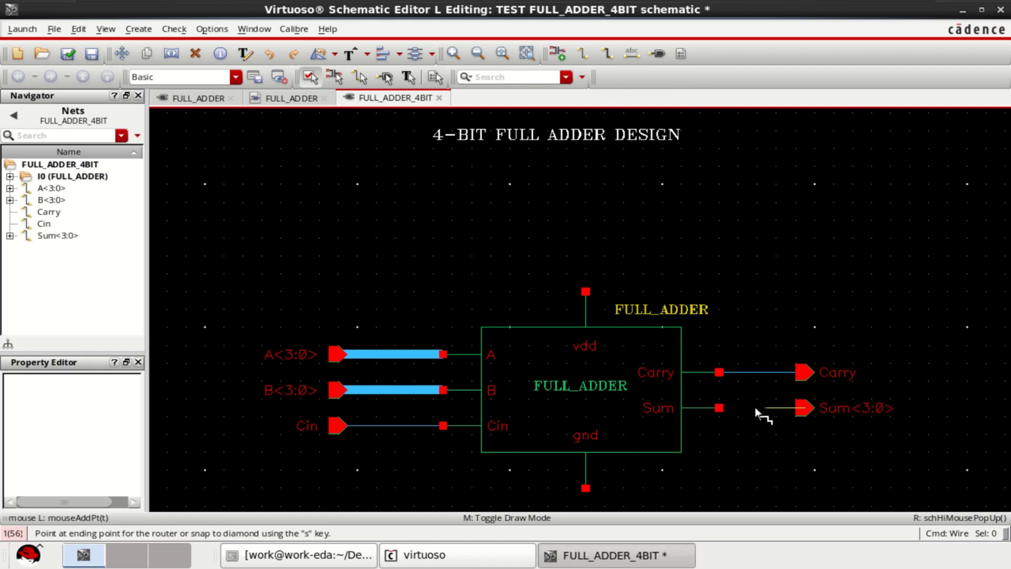
pyautogui.click(719, 409)
pyautogui.press('Escape')
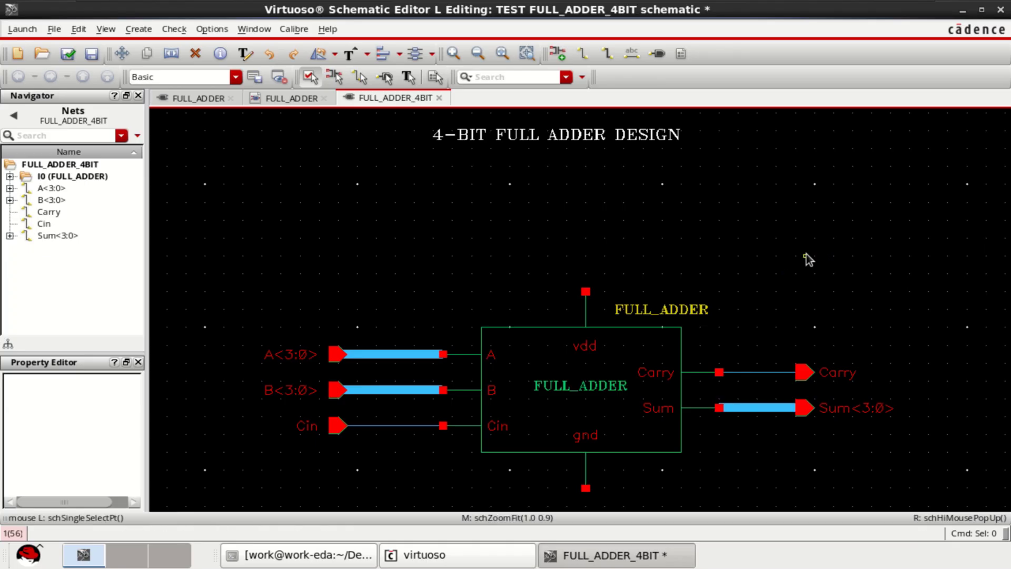
pyautogui.moveTo(592, 142); pyautogui.dragTo(628, 199)
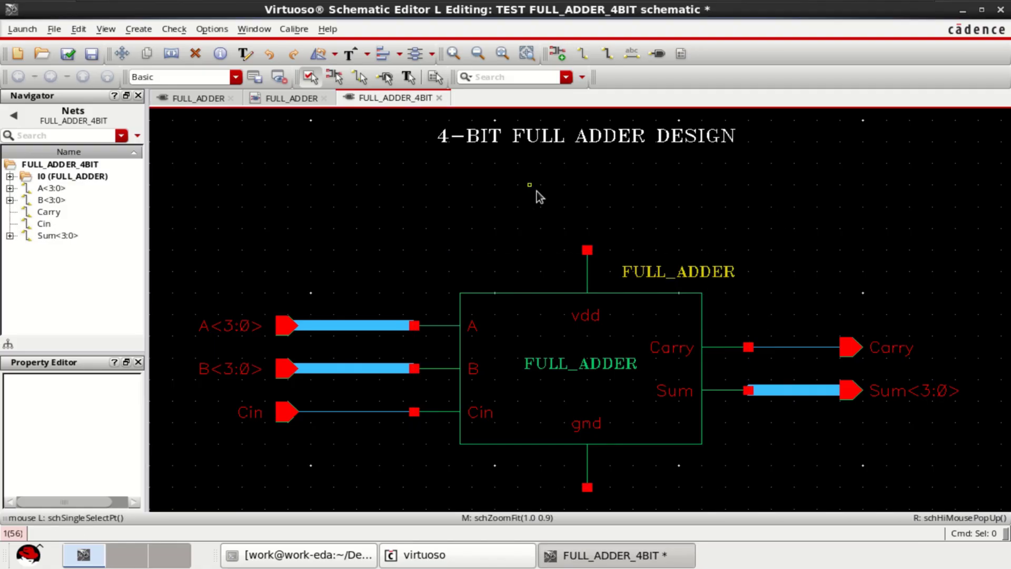
pyautogui.scroll(-3, 729, 280)
pyautogui.scroll(2, 728, 280)
pyautogui.scroll(2, 714, 295)
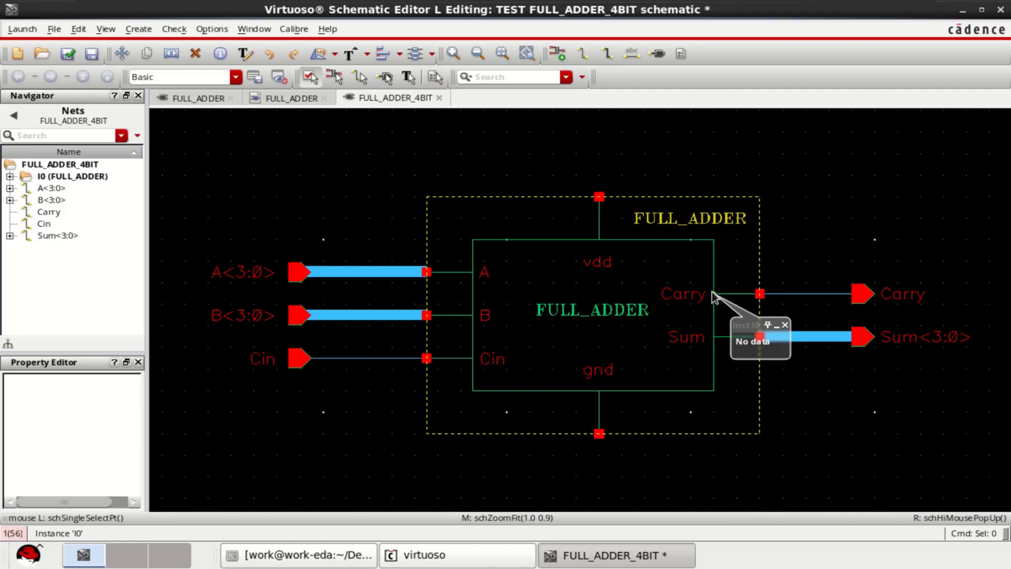
pyautogui.scroll(-2, 705, 296)
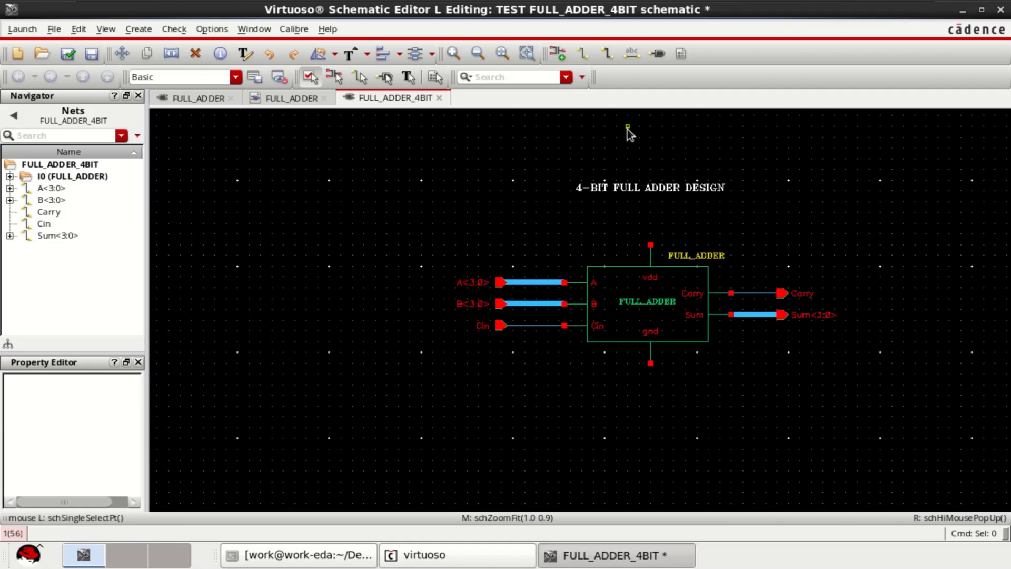
# Create inputOutput power pins, placing vdd above and gnd below the adder
pyautogui.click(659, 53)
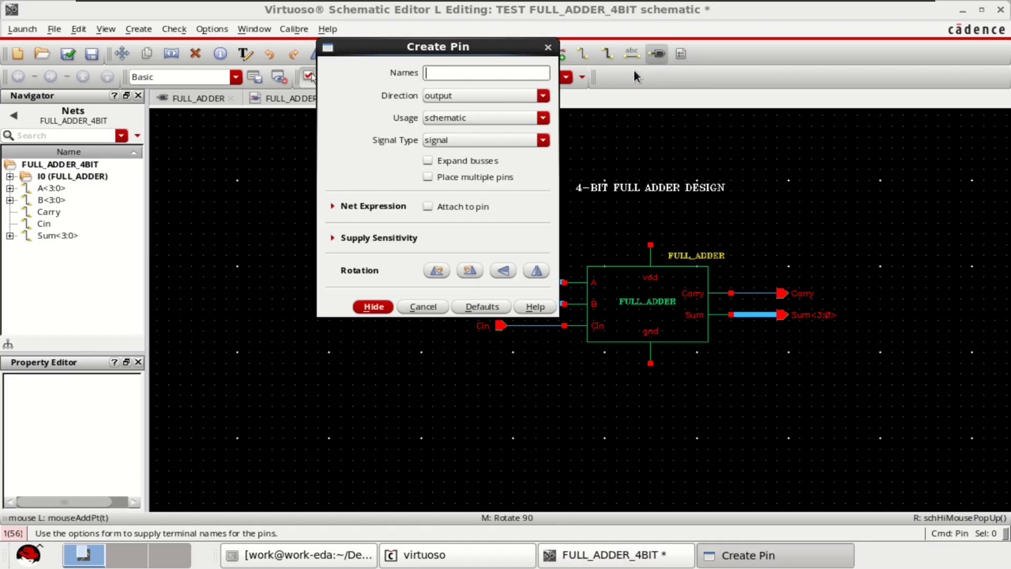
pyautogui.click(460, 95)
pyautogui.click(452, 133)
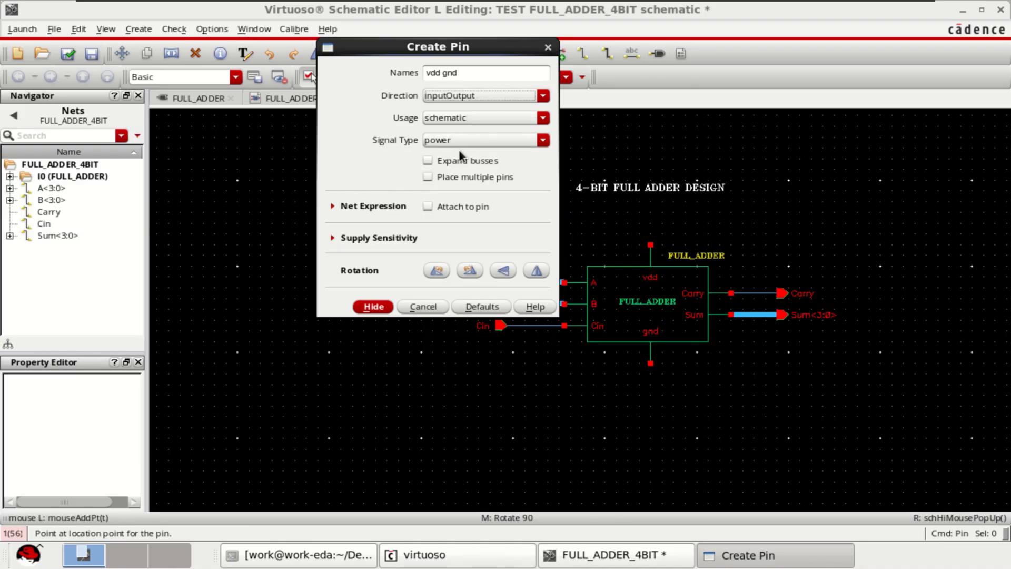
pyautogui.click(371, 308)
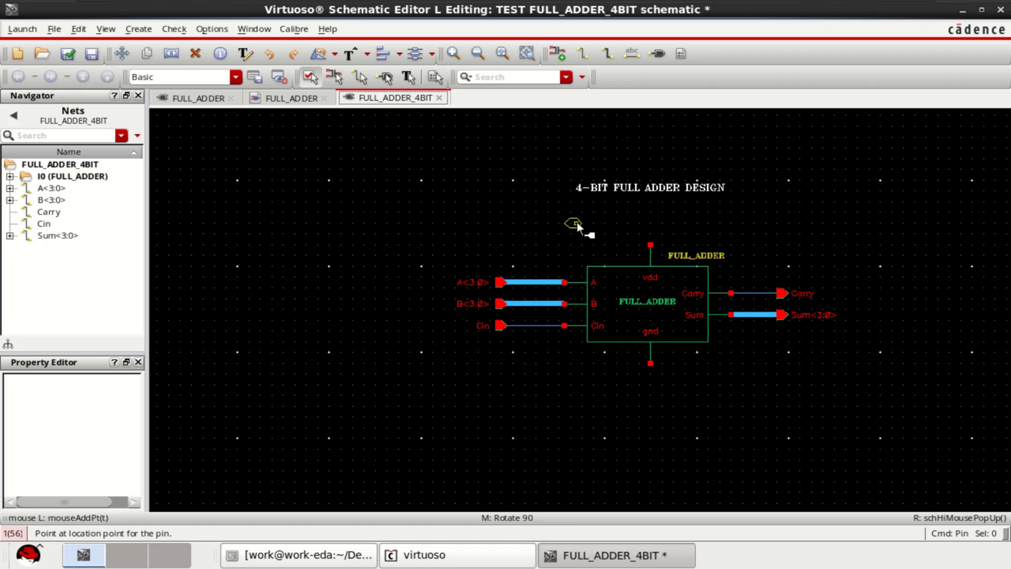
pyautogui.click(567, 224)
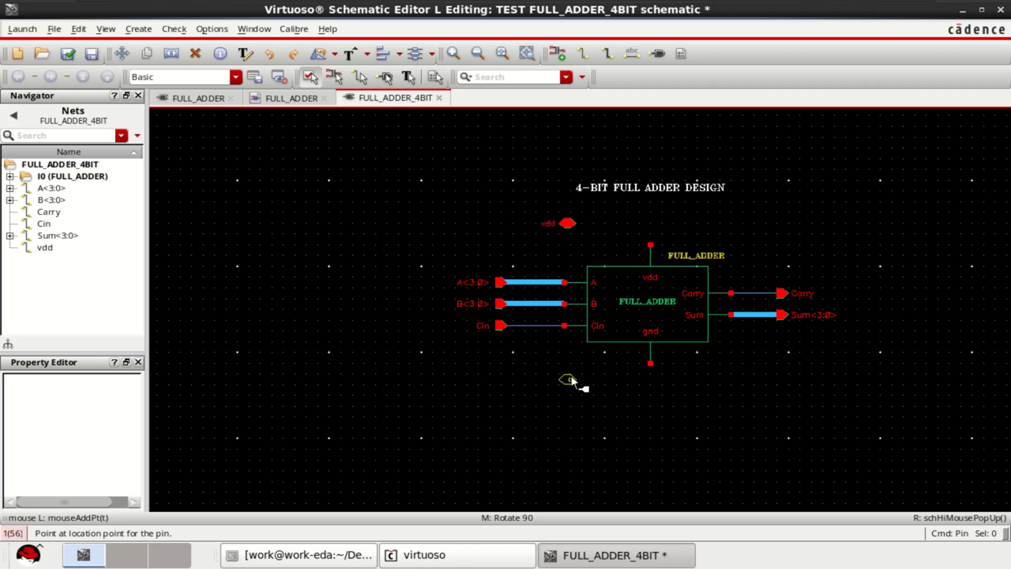
pyautogui.click(571, 379)
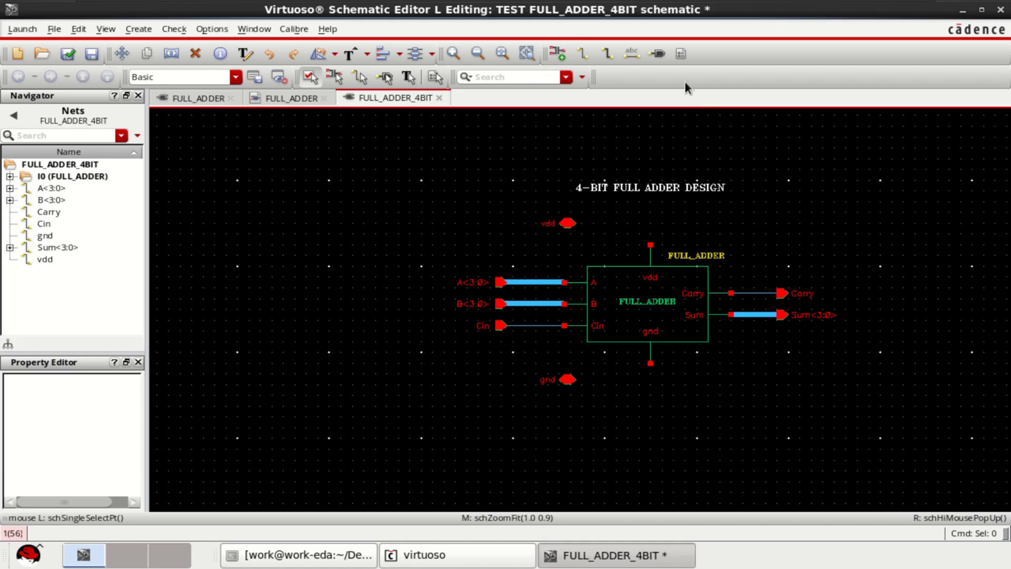
# Wire the vdd and gnd pins to the FULL_ADDER's vdd and gnd terminals, then fit the view
pyautogui.click(582, 52)
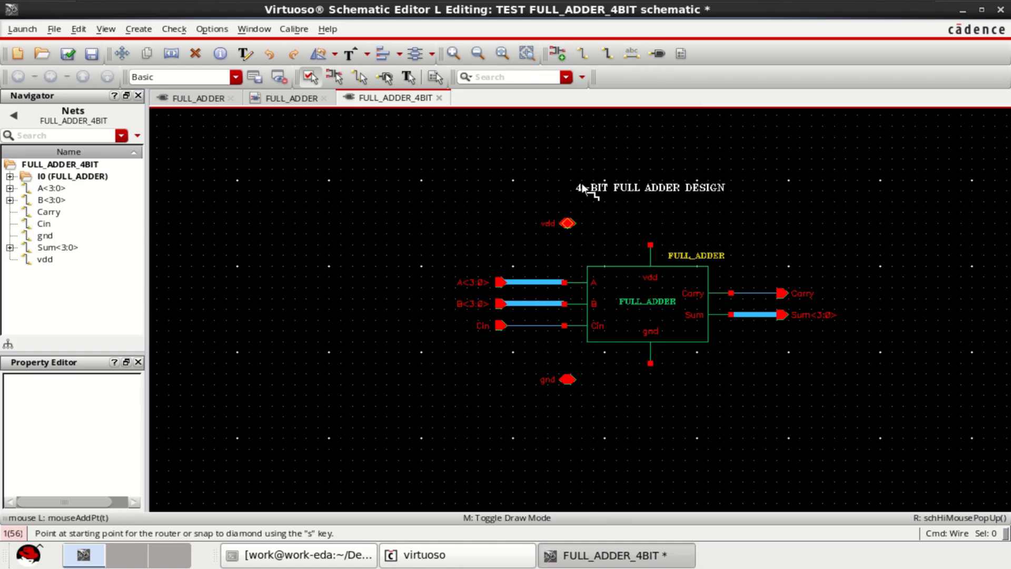
pyautogui.click(568, 223)
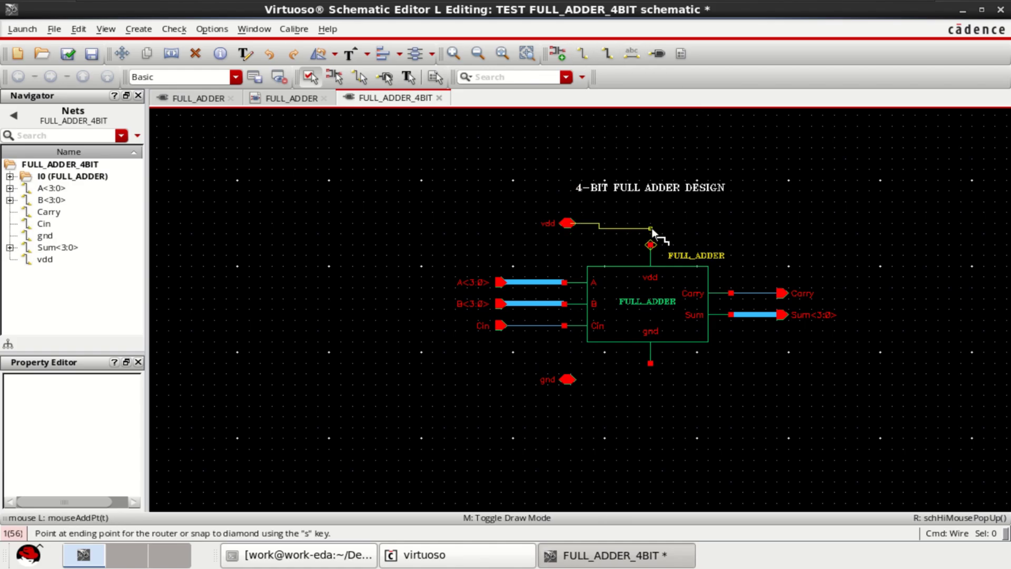
pyautogui.click(649, 245)
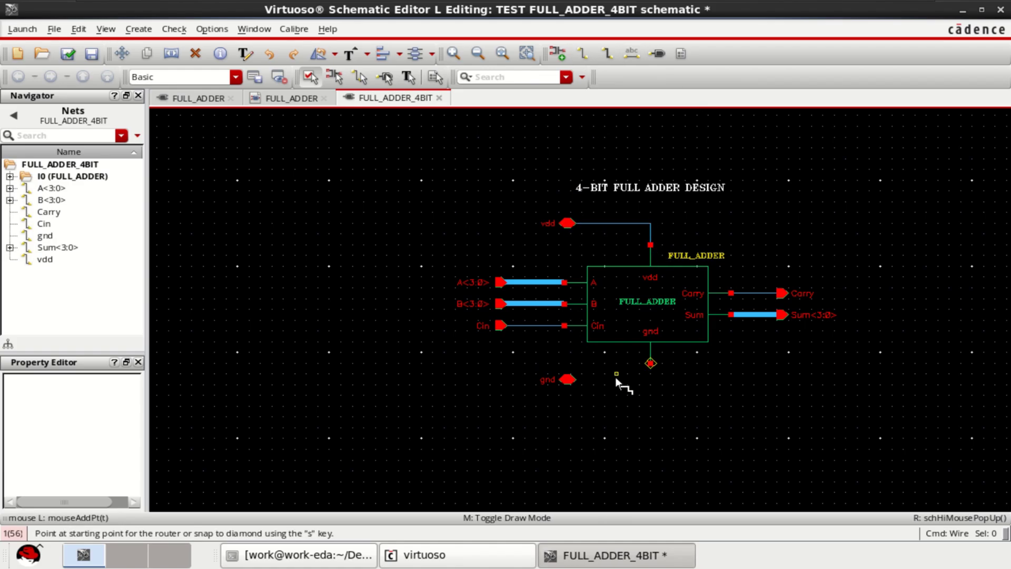
pyautogui.click(568, 379)
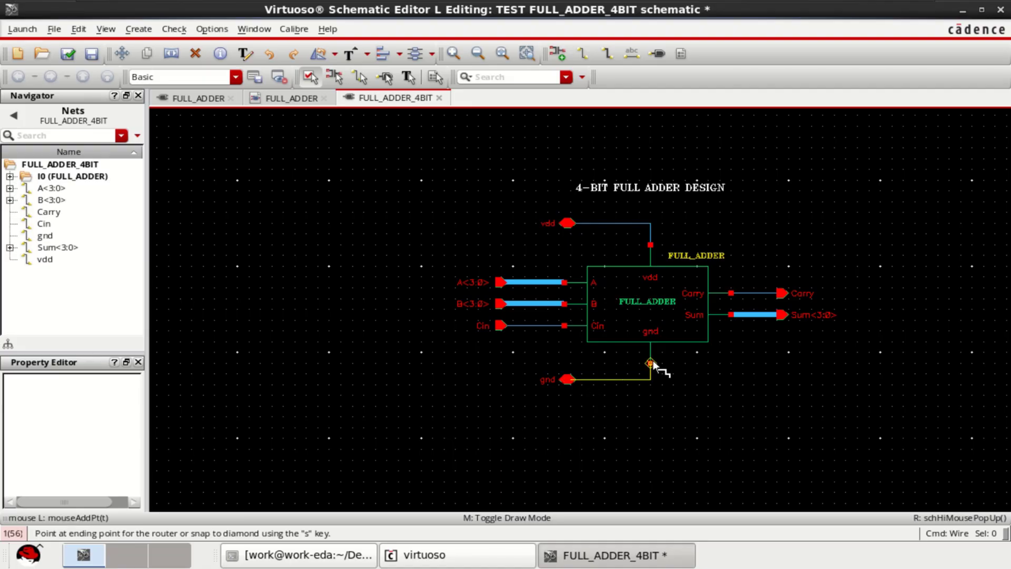
pyautogui.click(650, 364)
pyautogui.press('Escape')
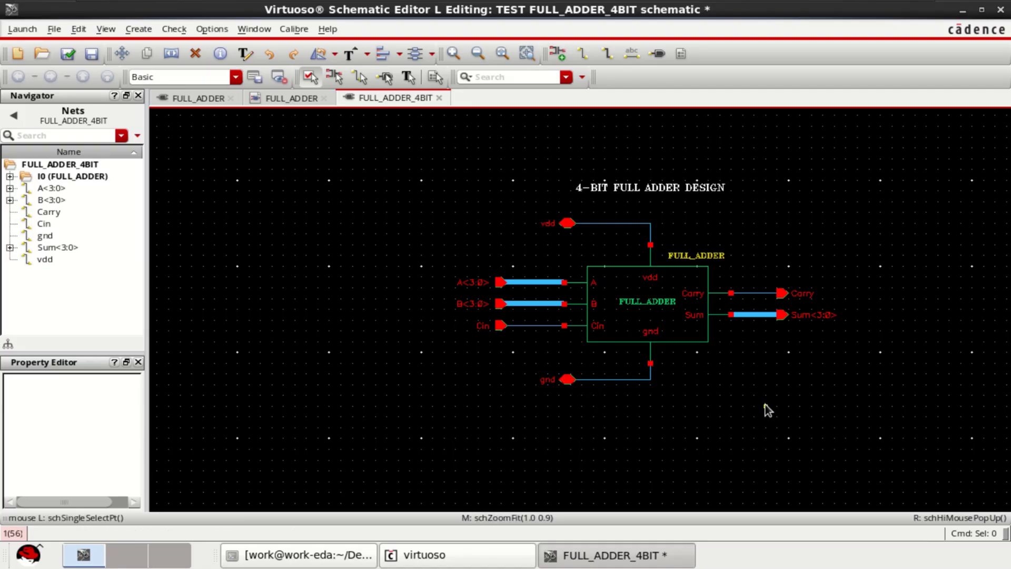
pyautogui.press('f')
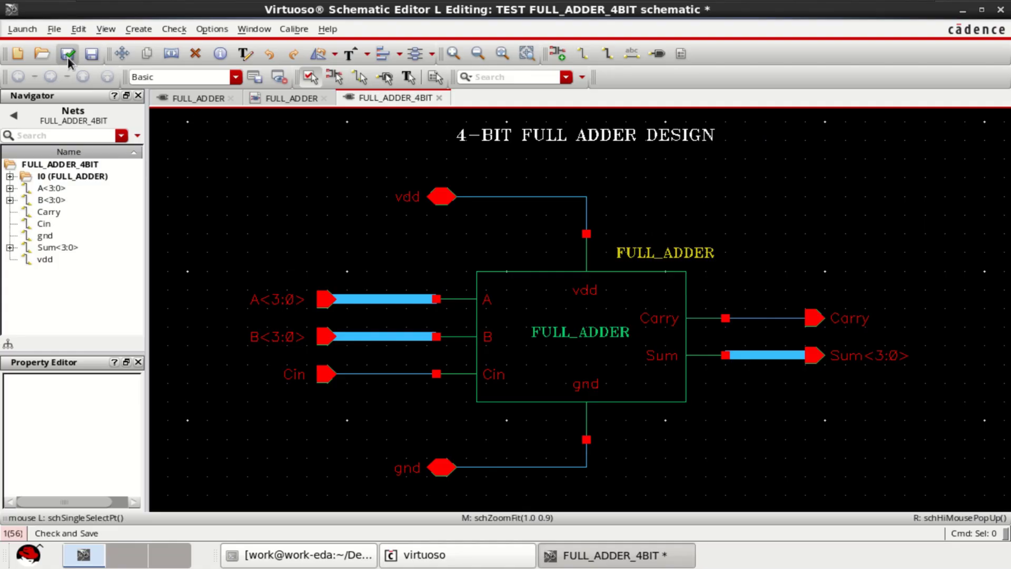
# Check and save the schematic, dismissing the three-error report and saving anyway
pyautogui.click(67, 54)
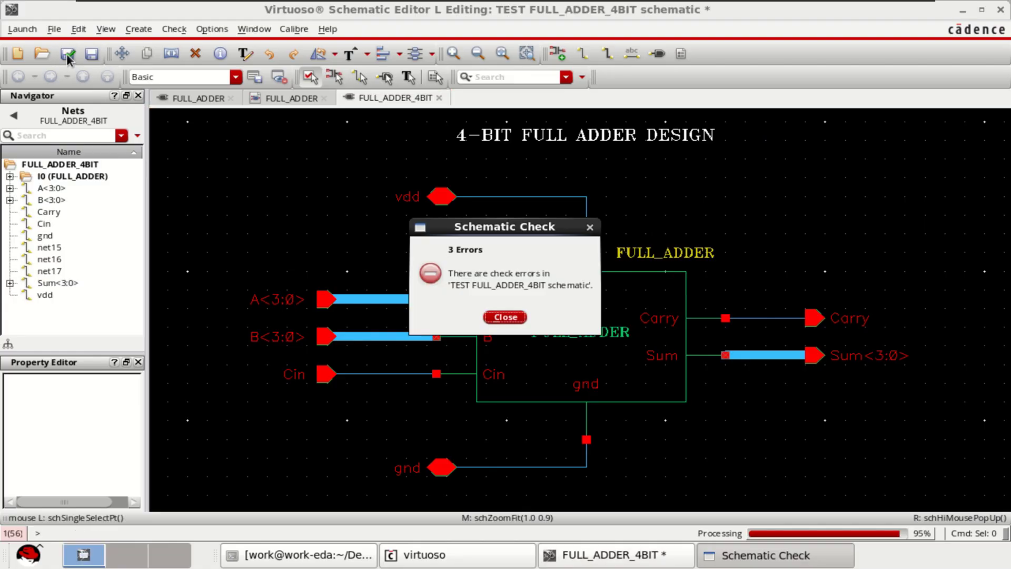
pyautogui.click(506, 318)
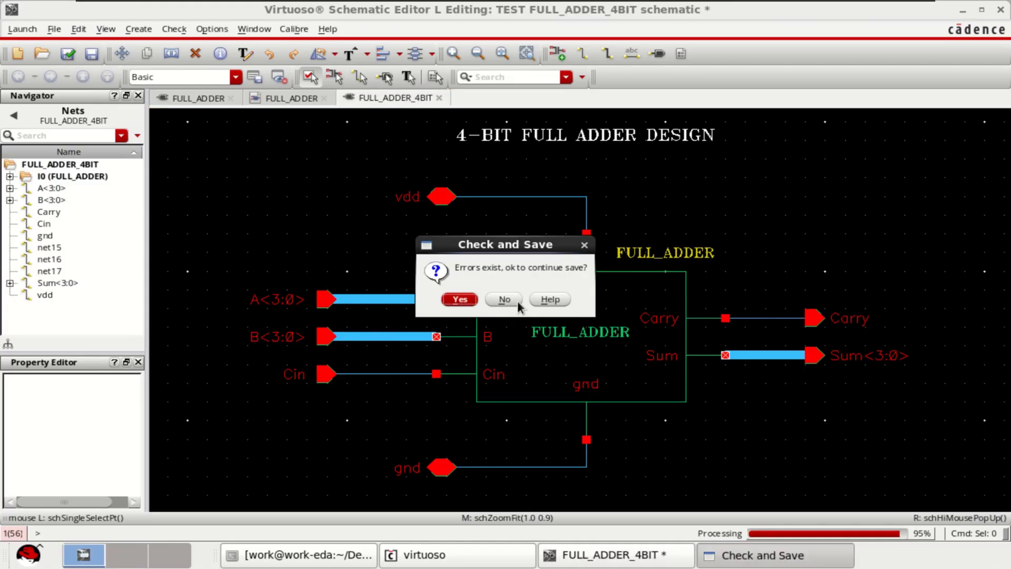
pyautogui.click(585, 245)
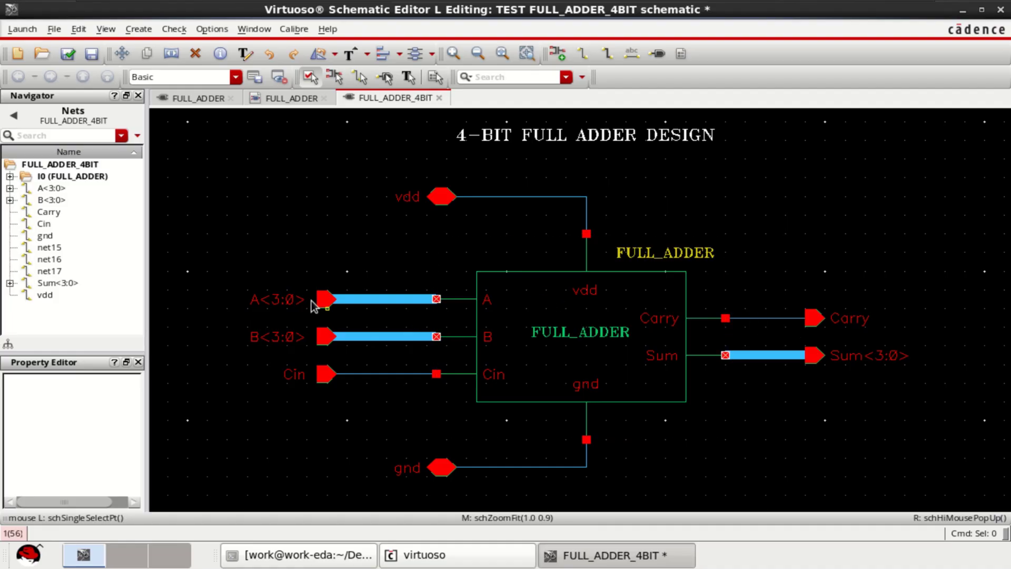
# Inspect the A<3:0> and B<3:0> pin label properties, then select instance I0
pyautogui.click(278, 300)
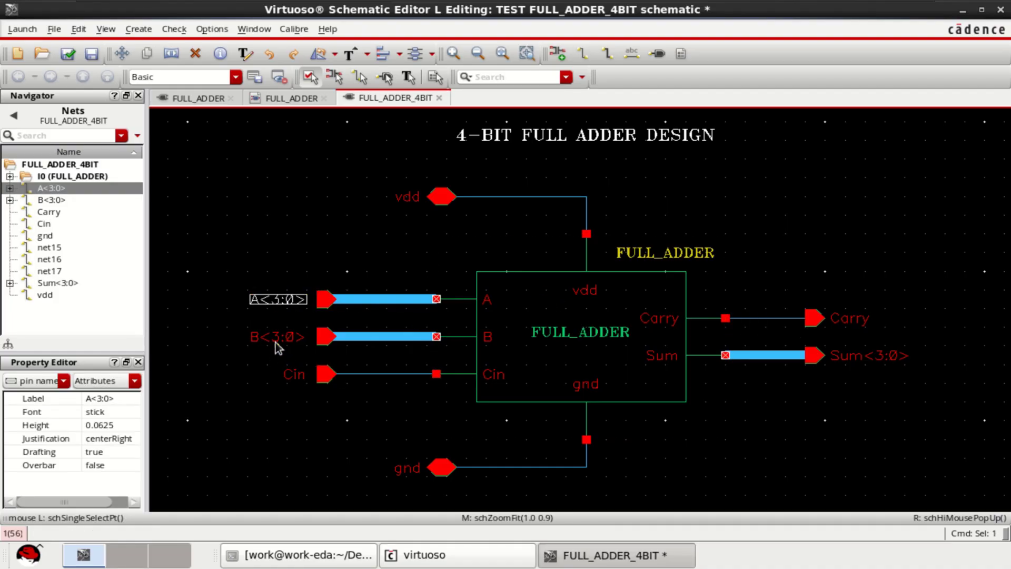
pyautogui.click(278, 340)
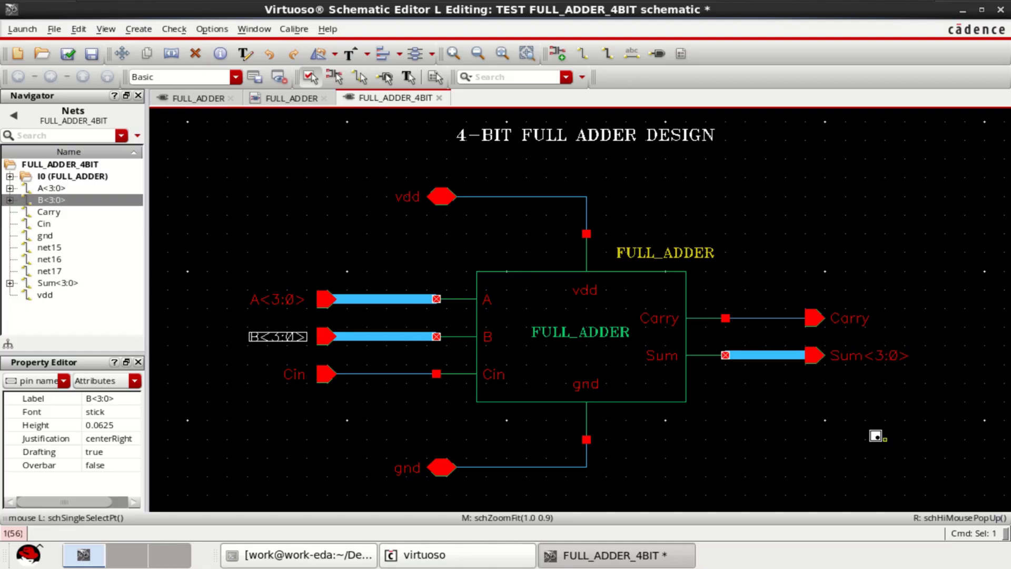
pyautogui.hotkey('ctrl', 'd')
pyautogui.click(571, 293)
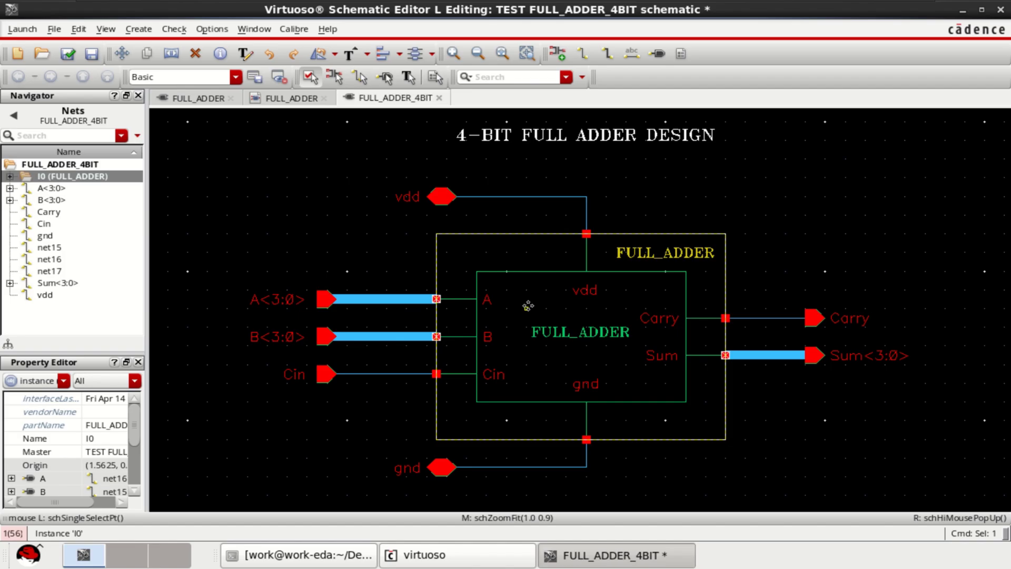
# Rename instance I0 to I0<3:0> and display its name value on the schematic
pyautogui.press('q')
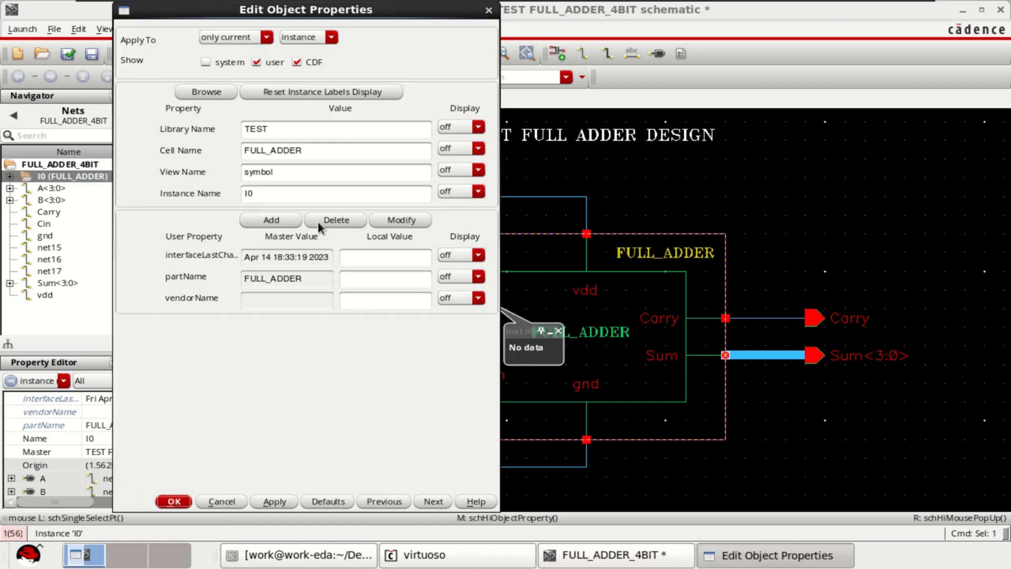
pyautogui.click(262, 195)
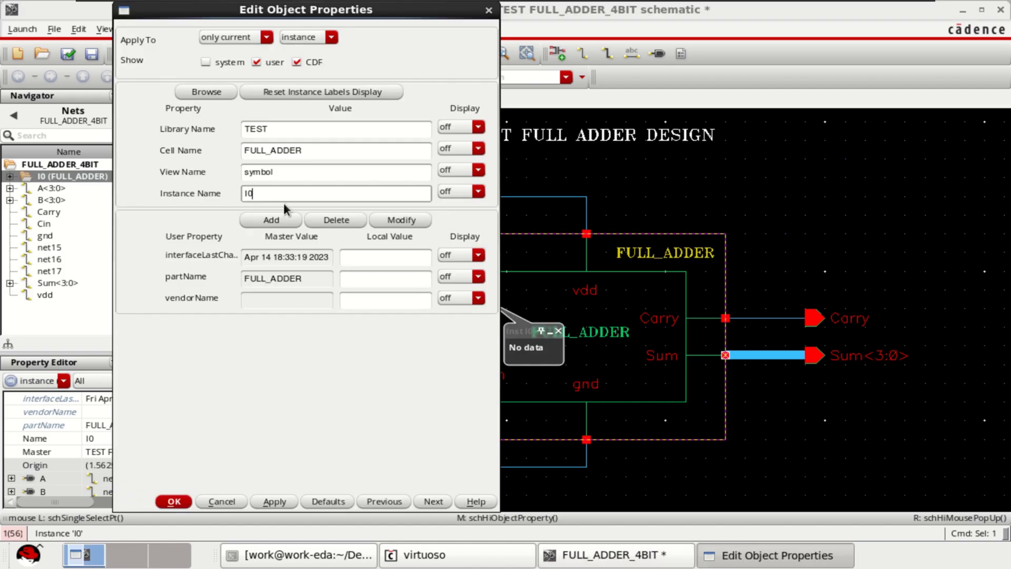
pyautogui.write('<3:')
pyautogui.write('0>')
pyautogui.click(479, 191)
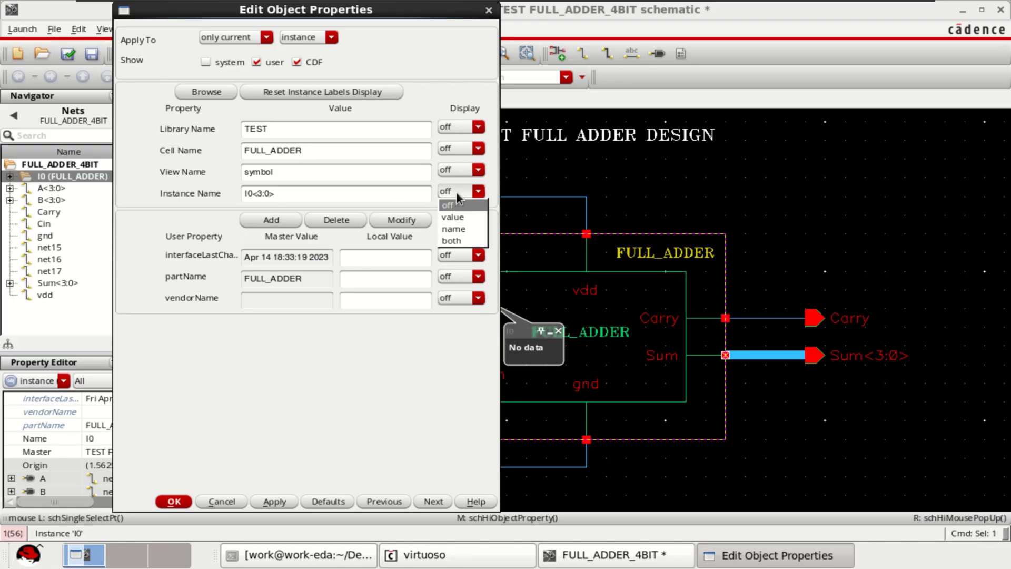
pyautogui.click(464, 219)
pyautogui.click(175, 501)
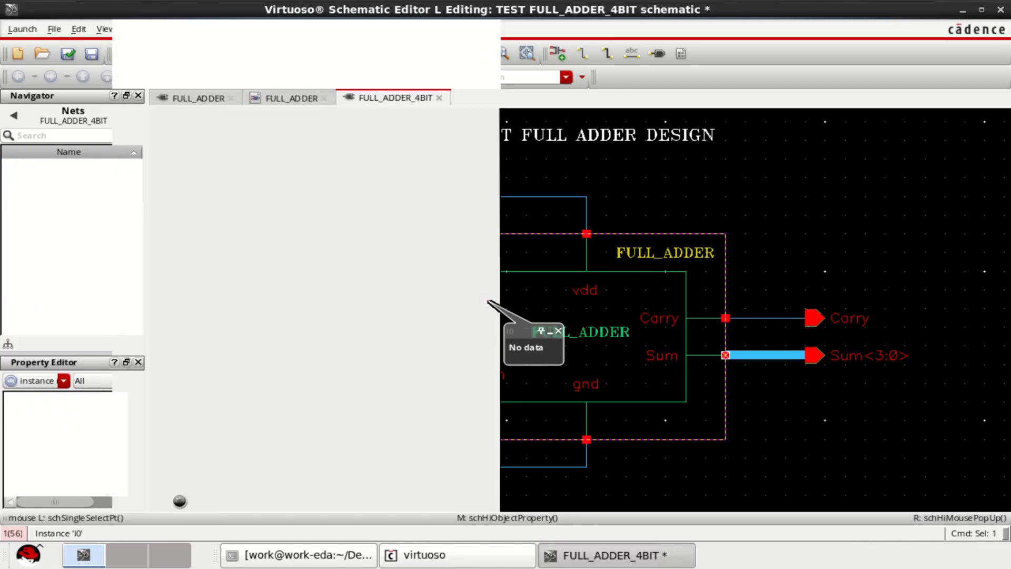
pyautogui.click(414, 228)
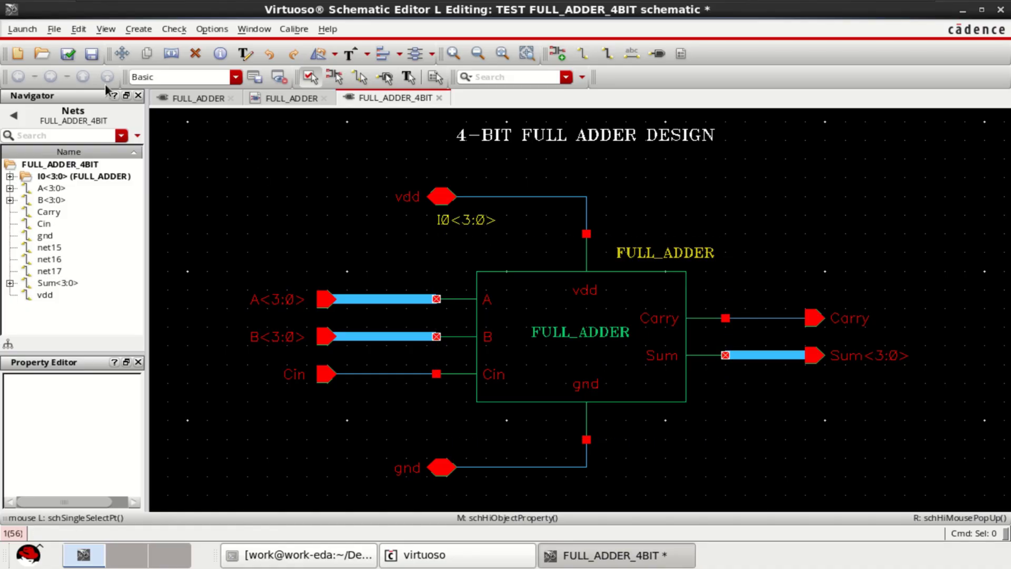
# Check and save the schematic, closing the single Carry-net warning report
pyautogui.click(69, 55)
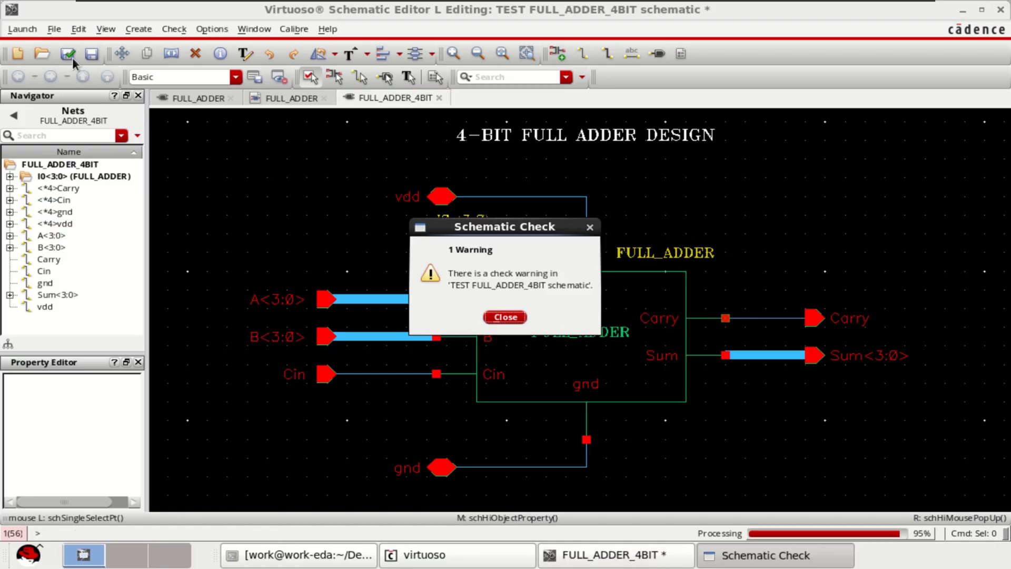
pyautogui.click(504, 317)
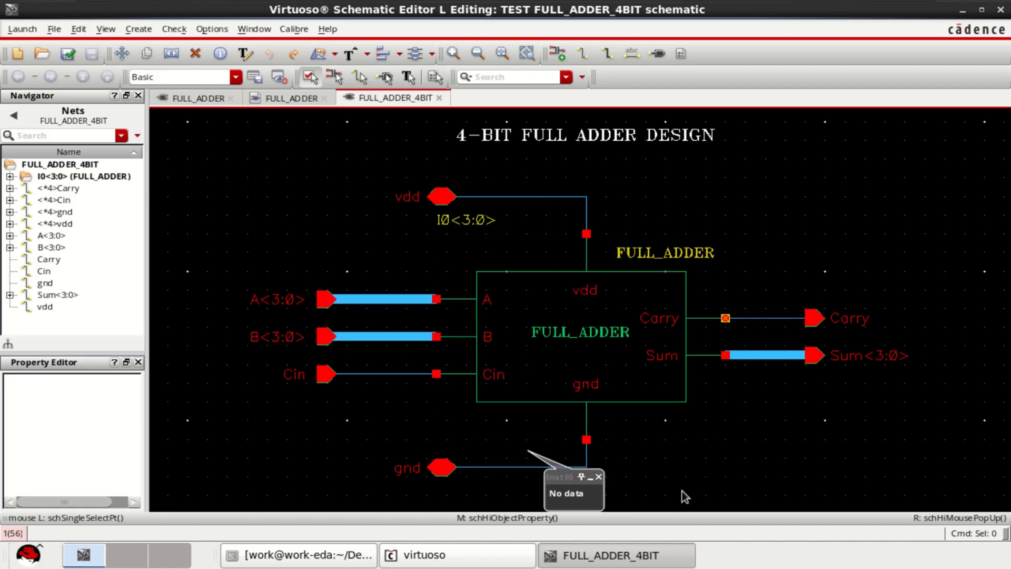
pyautogui.click(138, 29)
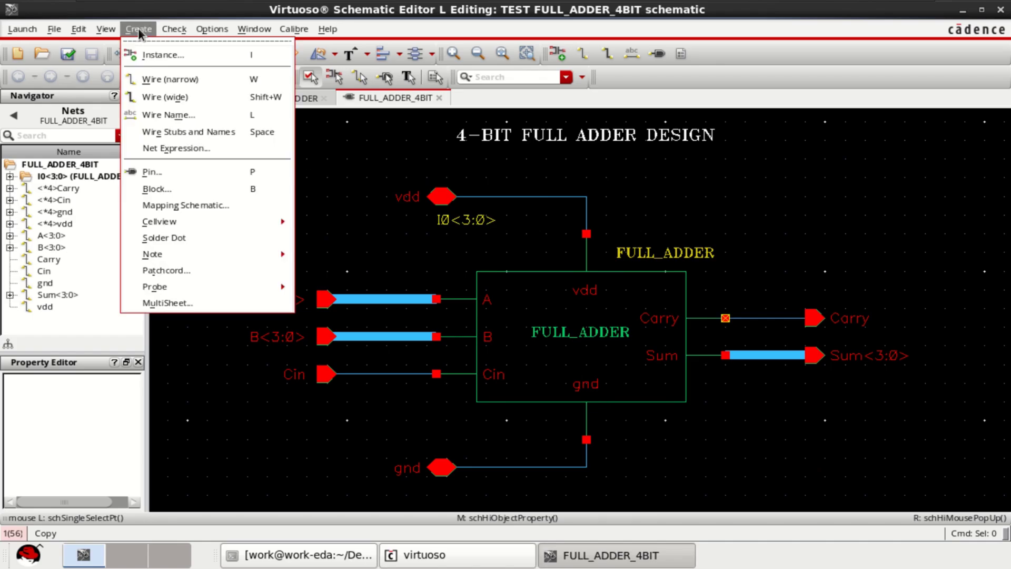
pyautogui.moveTo(160, 221)
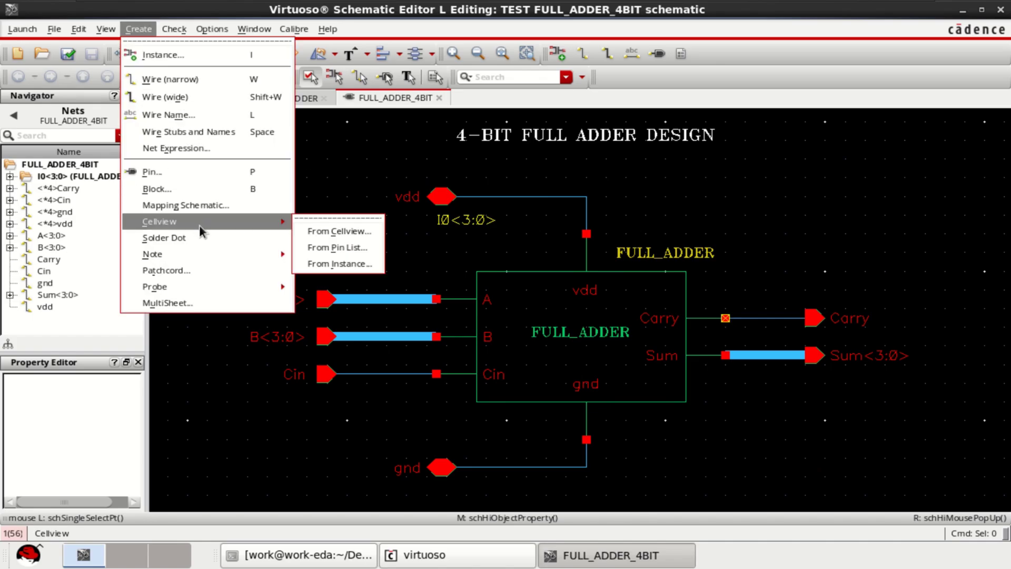
# Generate the FULL_ADDER_4BIT symbol with gnd moved from the top pins to the bottom pins
pyautogui.click(354, 233)
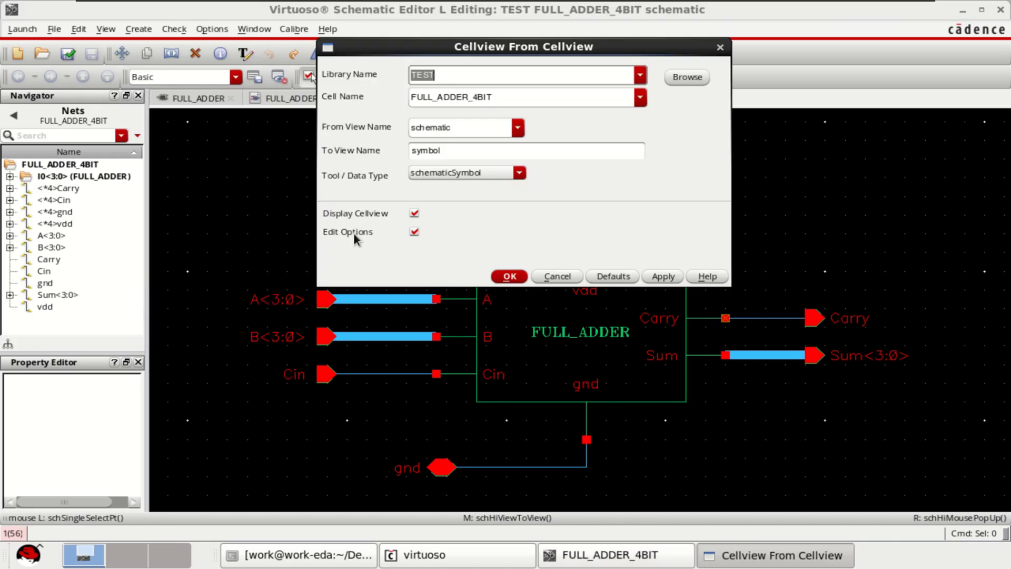
pyautogui.click(510, 278)
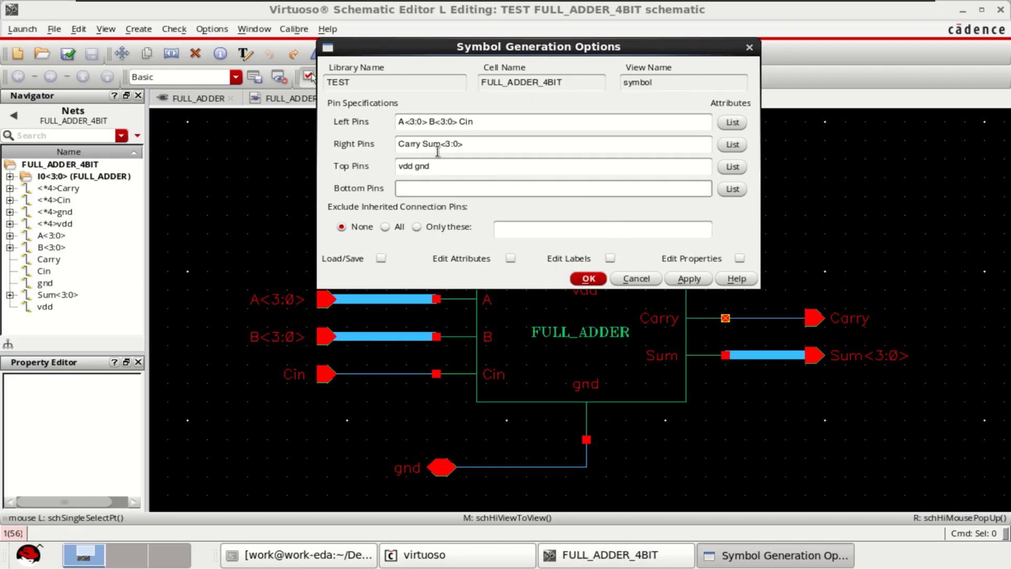
pyautogui.moveTo(416, 167); pyautogui.dragTo(467, 166)
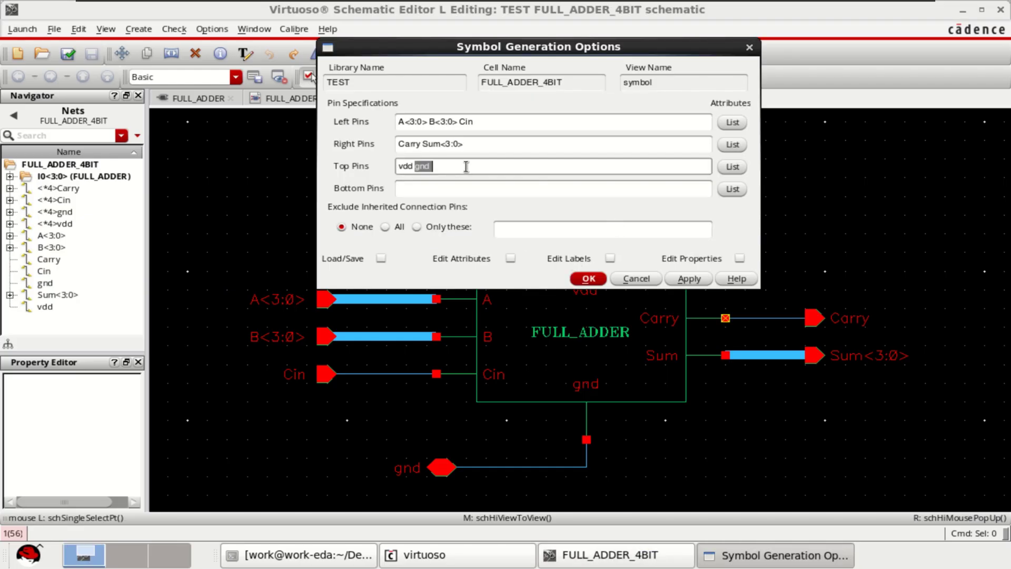
pyautogui.press('BackSpace')
pyautogui.click(405, 191)
pyautogui.write('gnd')
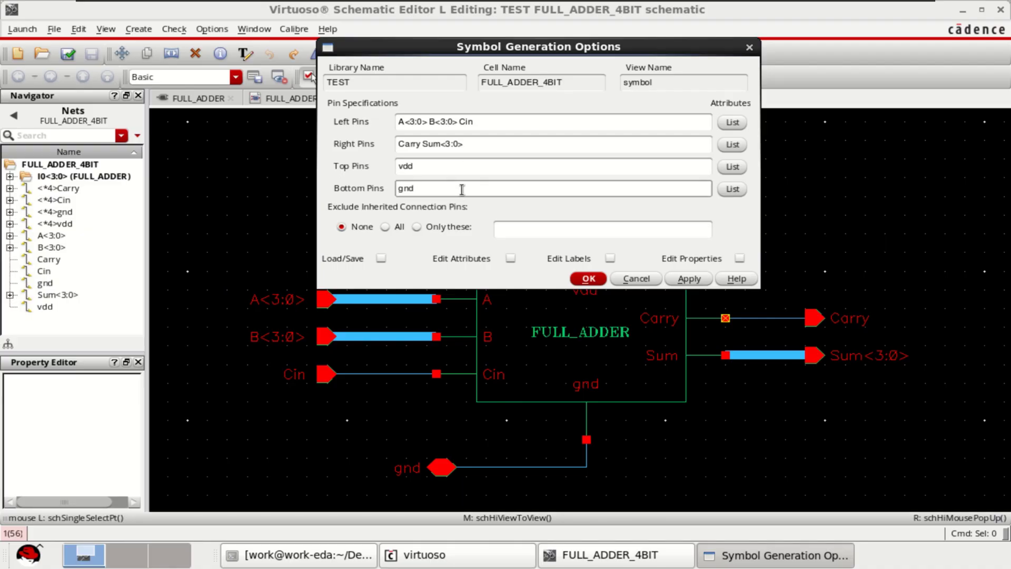
pyautogui.click(590, 281)
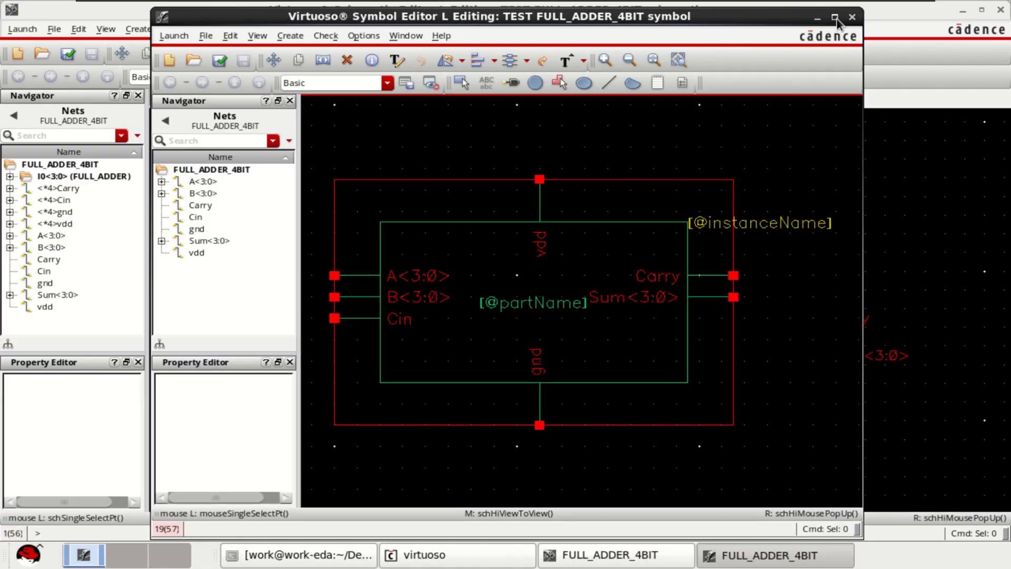
# Spread the left-side pins by raising A<3:0> and lowering Cin
pyautogui.click(835, 18)
pyautogui.press('f')
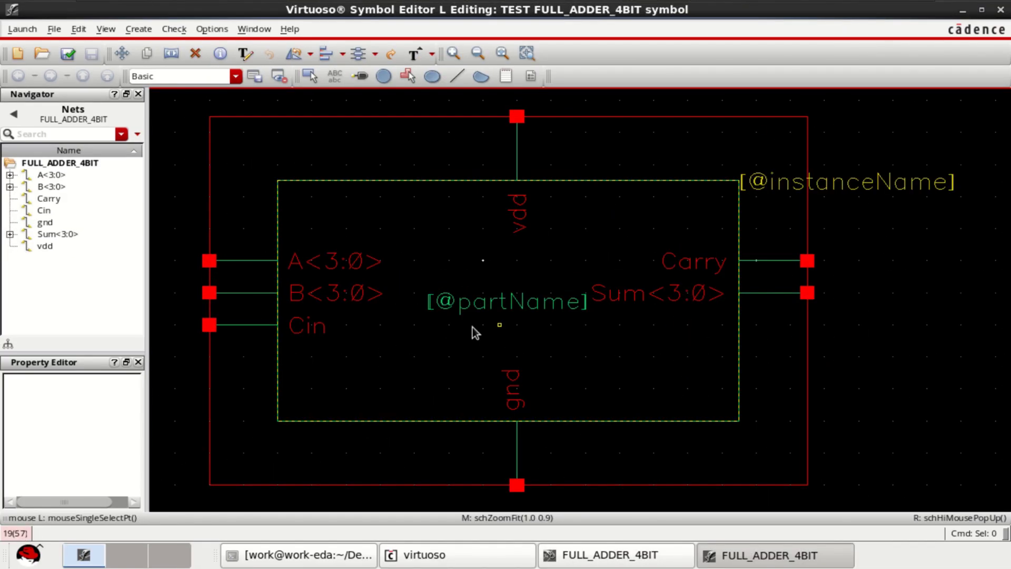
pyautogui.moveTo(175, 229)
pyautogui.mouseDown()
pyautogui.moveTo(237, 259)
pyautogui.moveTo(393, 271)
pyautogui.mouseUp()
pyautogui.moveTo(333, 254); pyautogui.dragTo(333, 222)
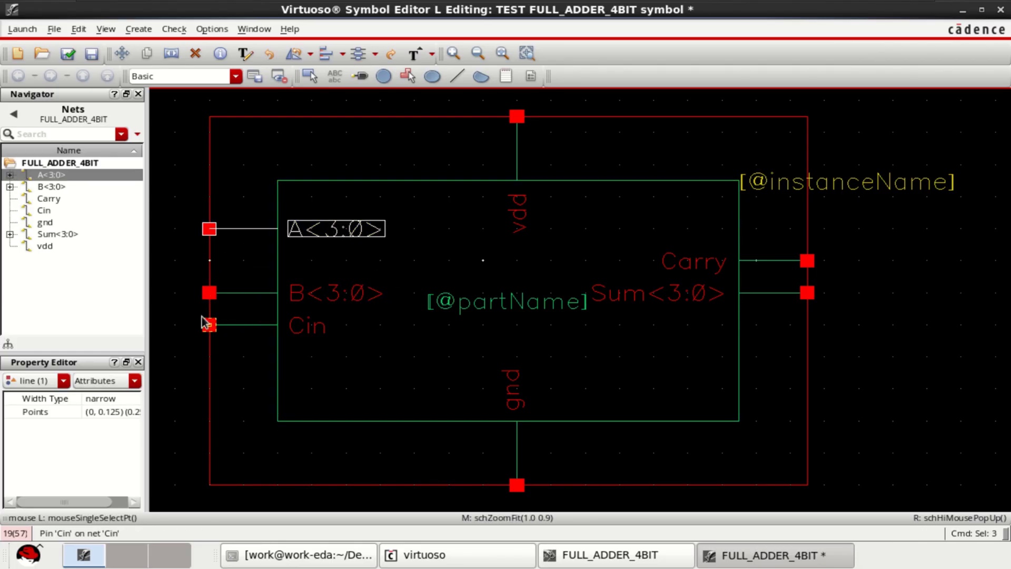
pyautogui.moveTo(174, 308); pyautogui.dragTo(362, 356)
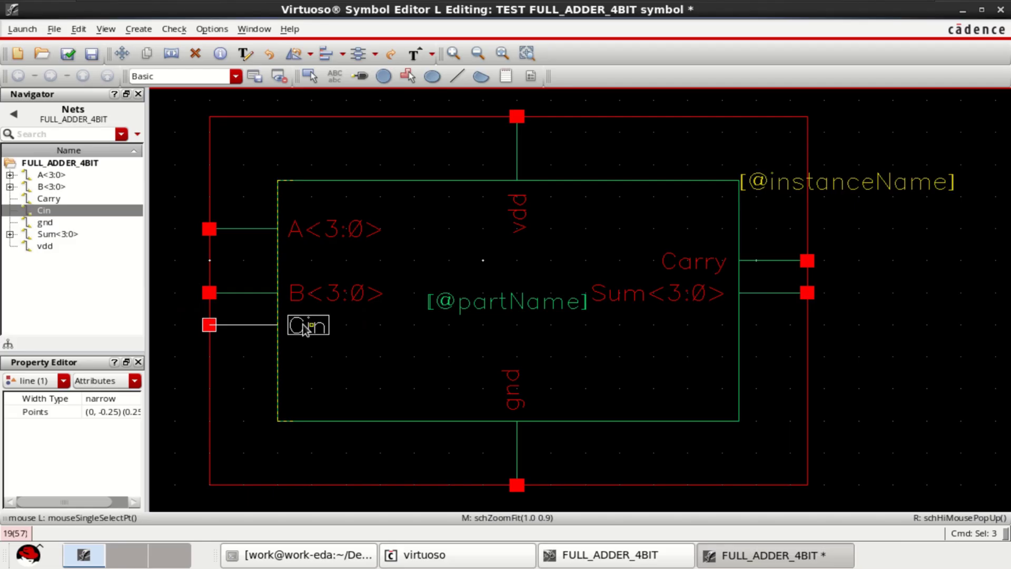
pyautogui.moveTo(303, 325); pyautogui.dragTo(303, 359)
pyautogui.click(303, 358)
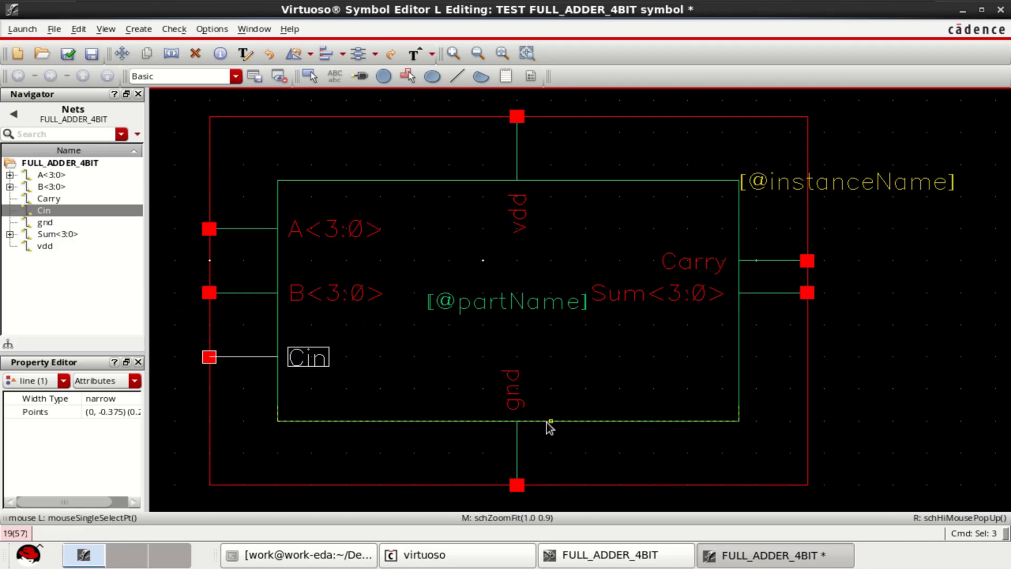
# Shrink the body rectangle, move gnd up, and raise the outer box's bottom edge
pyautogui.click(597, 419)
pyautogui.moveTo(598, 419); pyautogui.dragTo(595, 404)
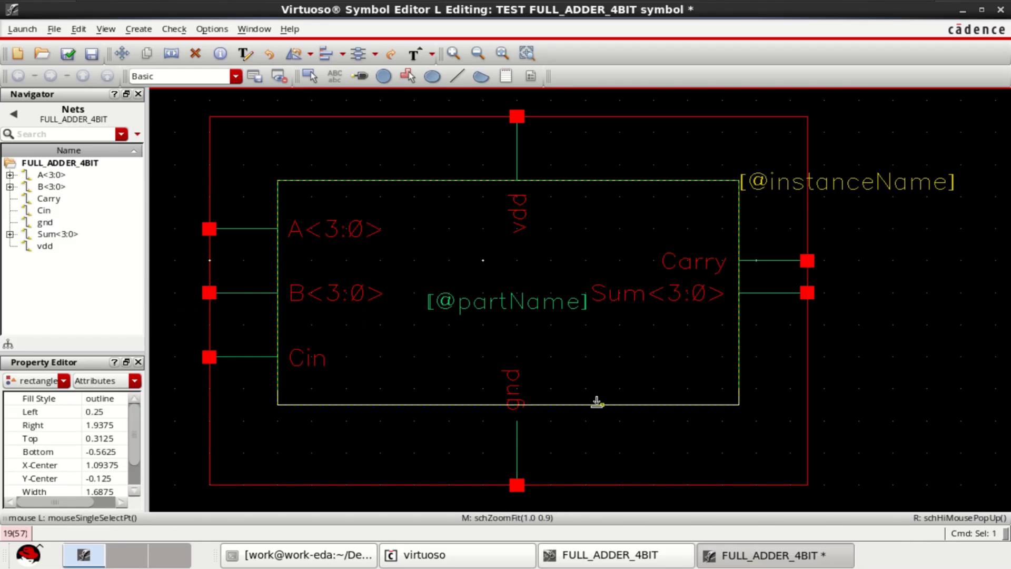
pyautogui.moveTo(553, 514); pyautogui.dragTo(482, 361)
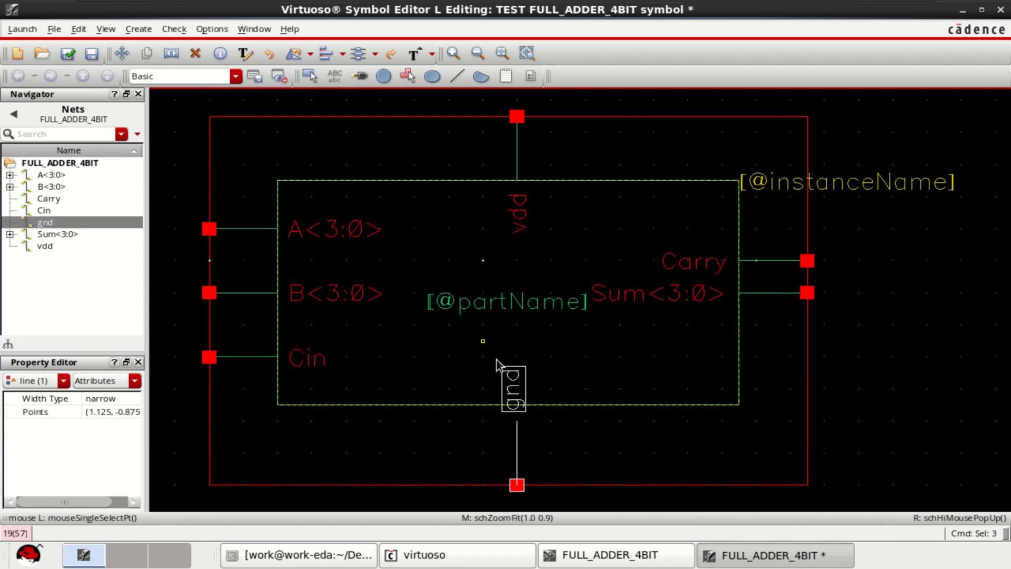
pyautogui.moveTo(517, 451); pyautogui.dragTo(515, 428)
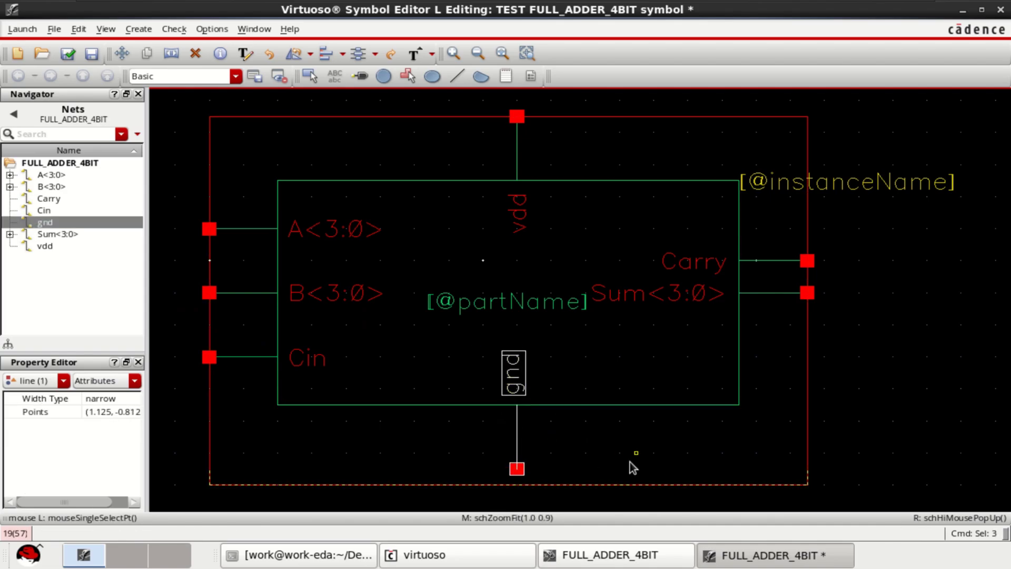
pyautogui.click(586, 484)
pyautogui.moveTo(585, 483); pyautogui.dragTo(586, 469)
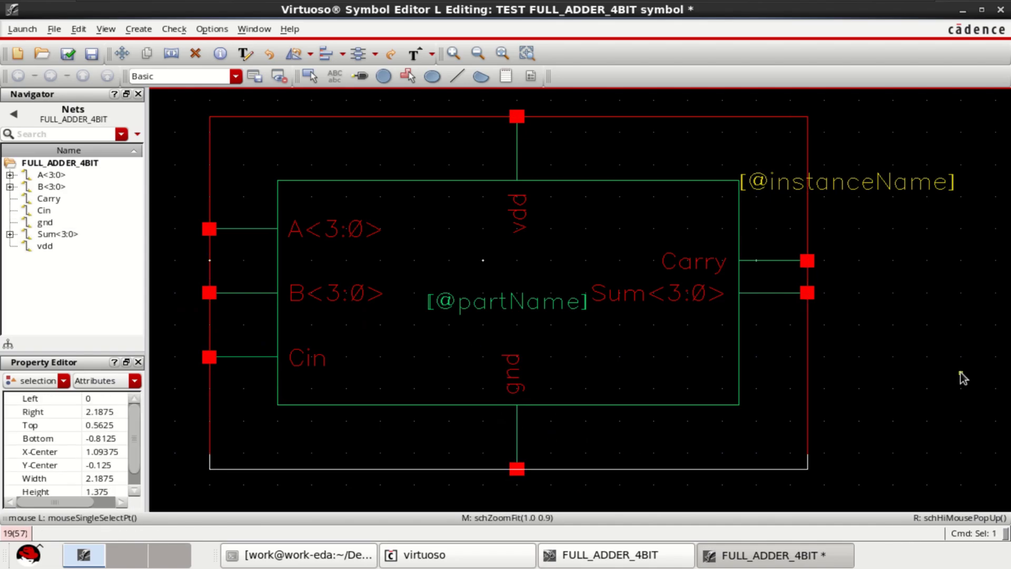
# Lower Sum<3:0> on the right side and move the instanceName label
pyautogui.moveTo(876, 324); pyautogui.dragTo(563, 269)
pyautogui.moveTo(765, 293); pyautogui.dragTo(773, 341)
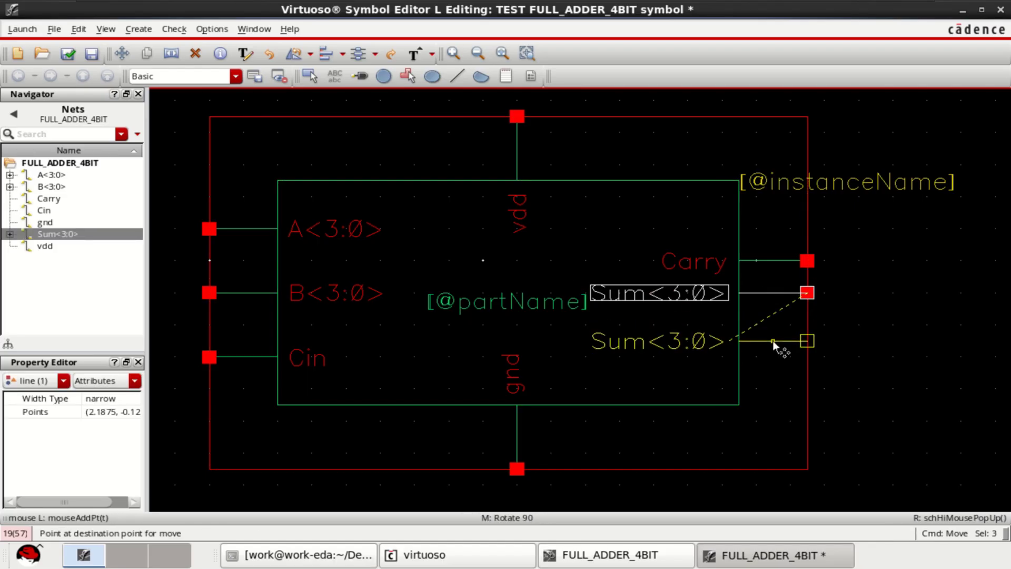
pyautogui.click(773, 342)
pyautogui.click(909, 313)
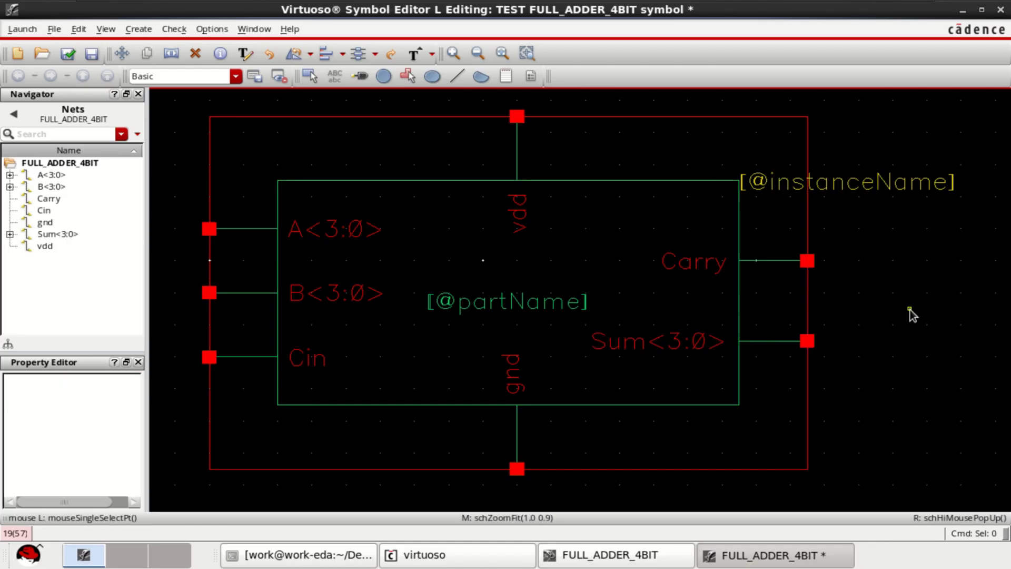
pyautogui.click(860, 184)
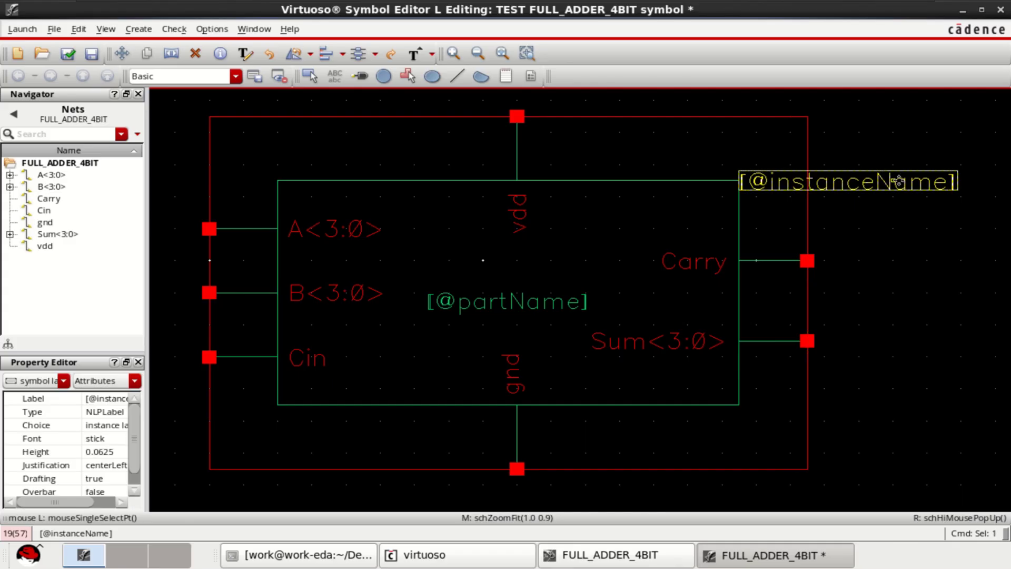
pyautogui.moveTo(893, 181); pyautogui.dragTo(756, 165)
# Place the instanceName label near the top of the symbol box
pyautogui.click(704, 151)
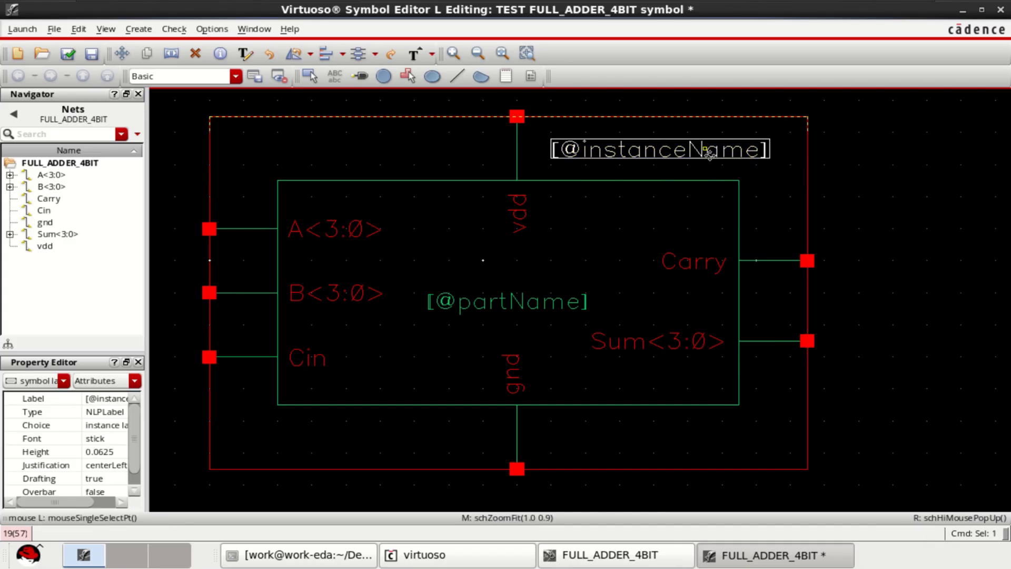
pyautogui.click(709, 160)
pyautogui.press('q')
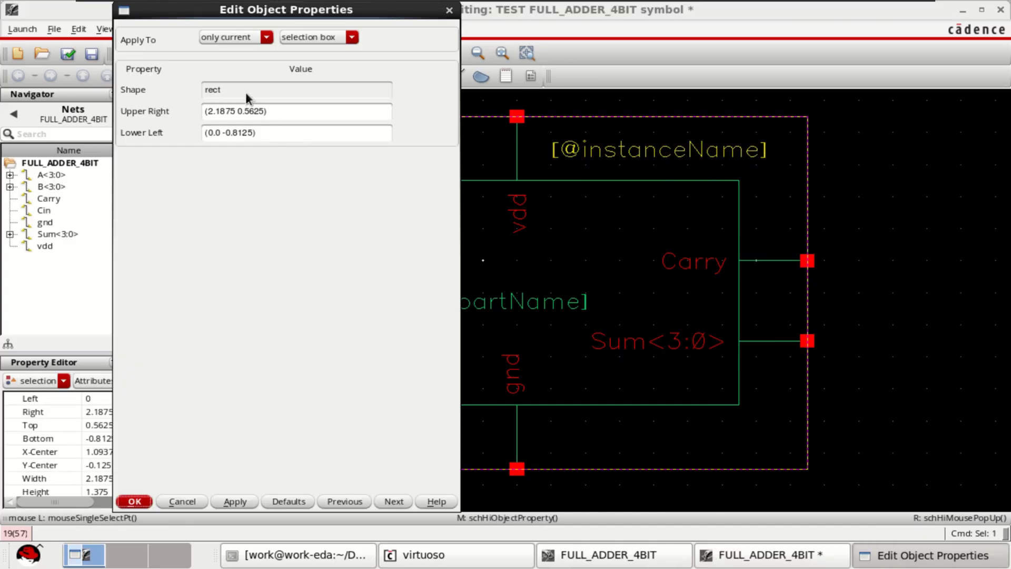
pyautogui.click(450, 10)
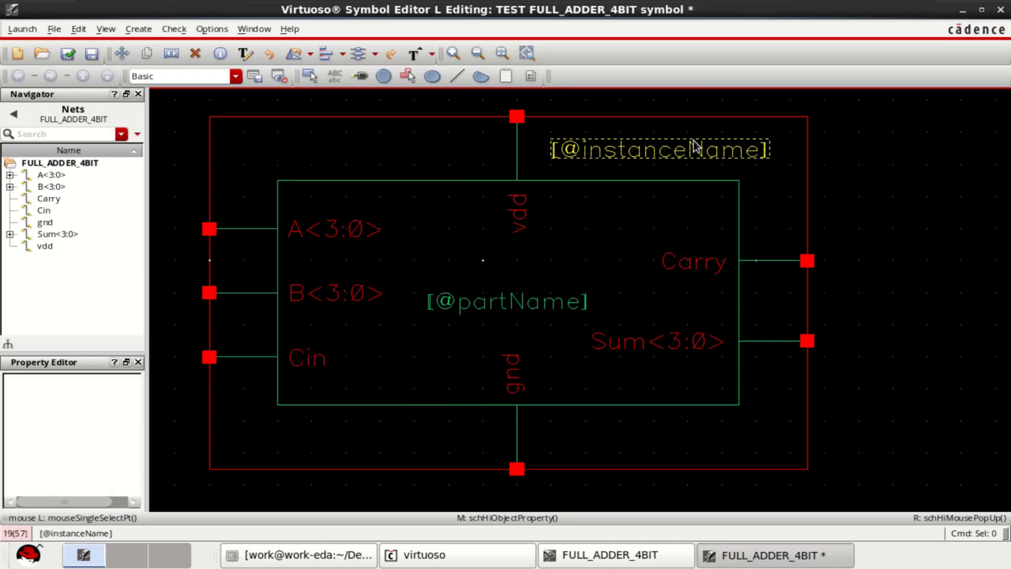
# Relabel the instance label as 4BIT ADDER, then save and close the symbol
pyautogui.click(638, 149)
pyautogui.press('q')
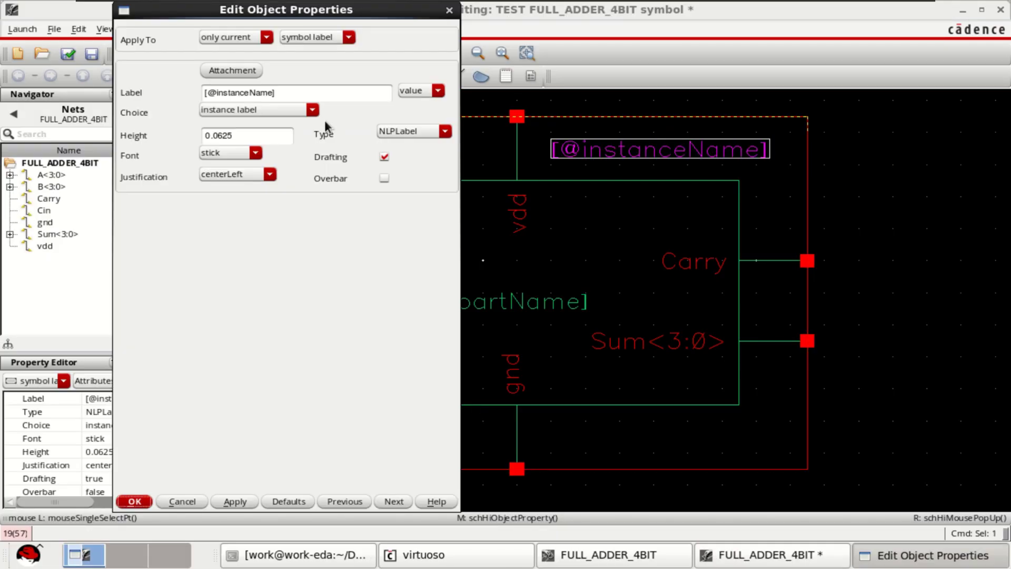
pyautogui.moveTo(294, 92); pyautogui.dragTo(167, 94)
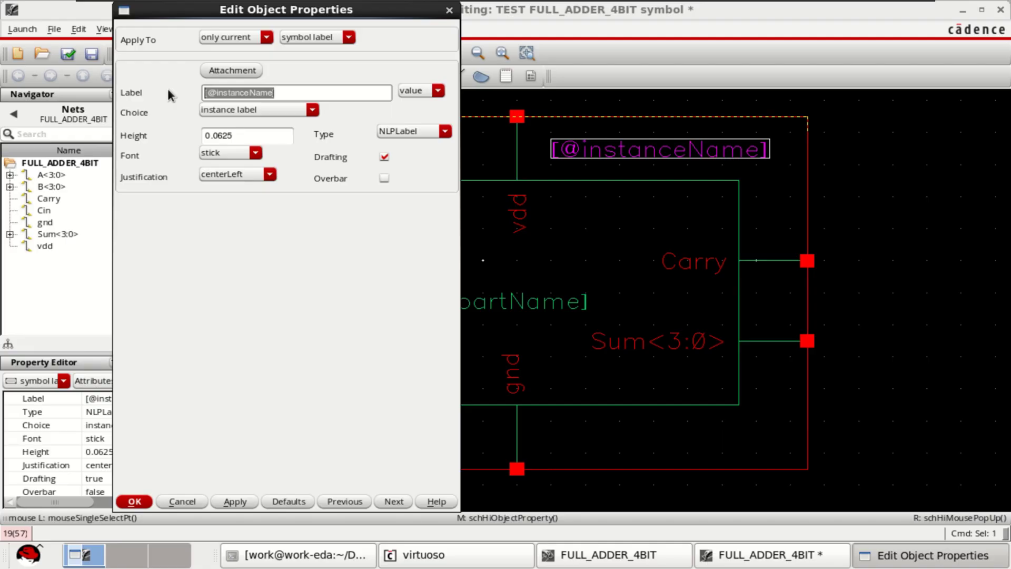
pyautogui.write('4B')
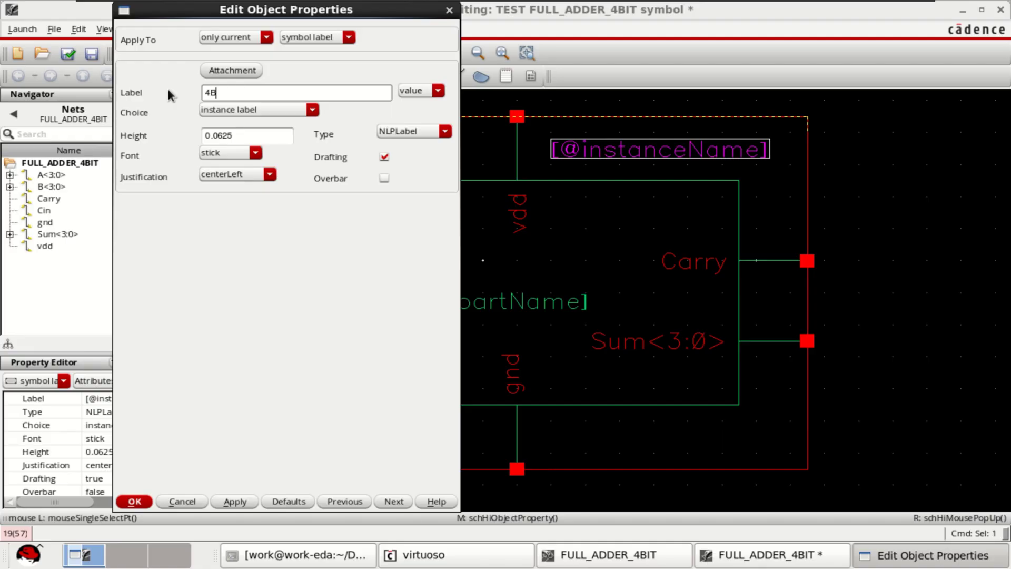
pyautogui.write('IT ADDER')
pyautogui.click(144, 503)
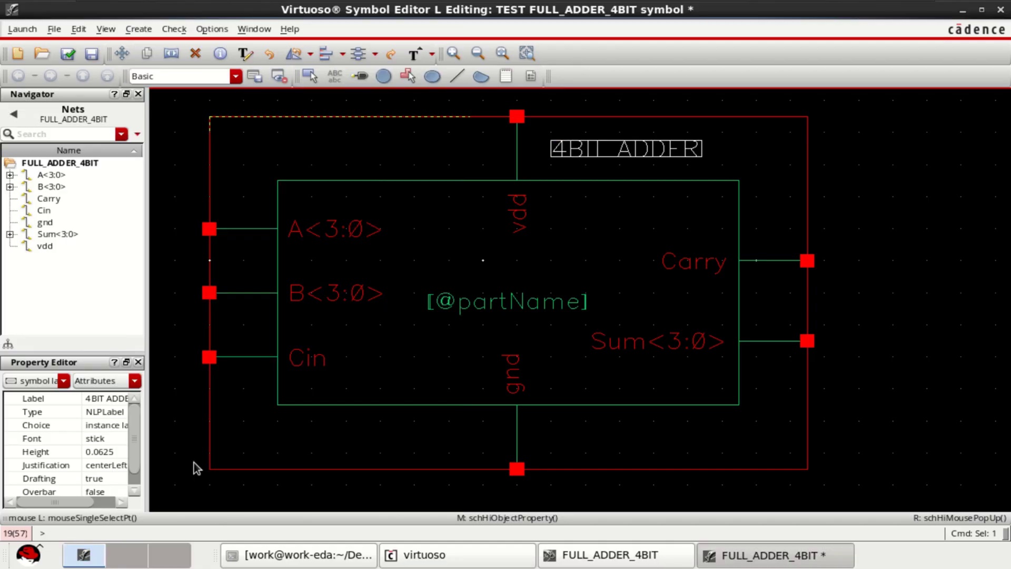
pyautogui.click(740, 164)
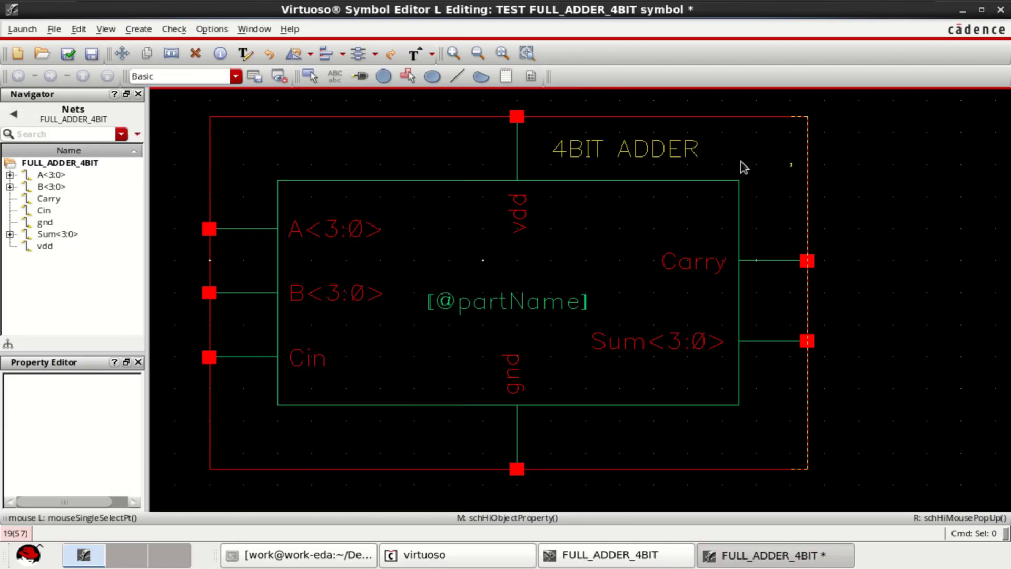
pyautogui.click(67, 53)
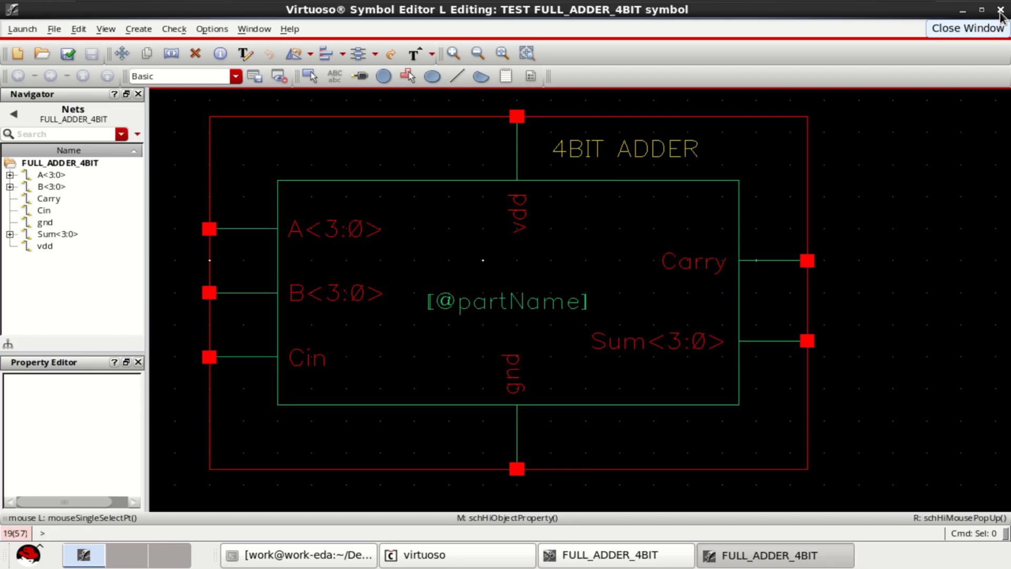
pyautogui.click(1002, 9)
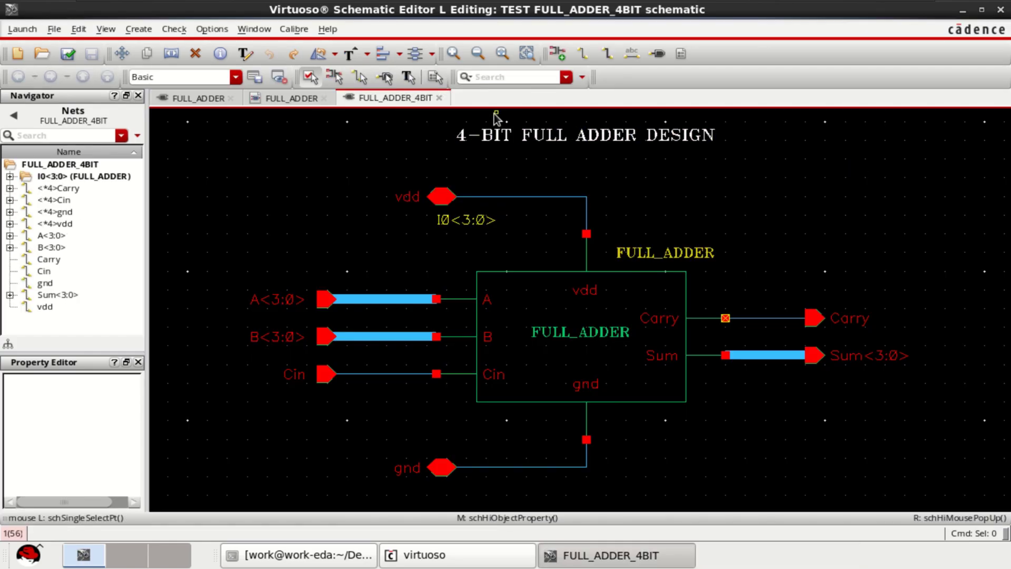
# Create the FULL_ADDER_4BIT_test schematic cellview in the TEST library
pyautogui.click(55, 28)
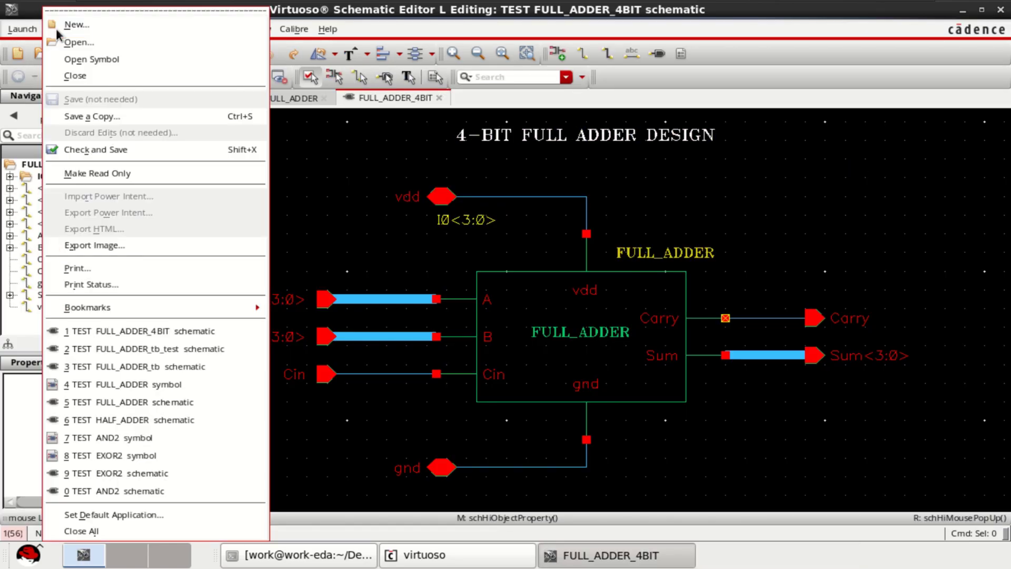
pyautogui.click(85, 29)
pyautogui.moveTo(418, 49); pyautogui.dragTo(491, 132)
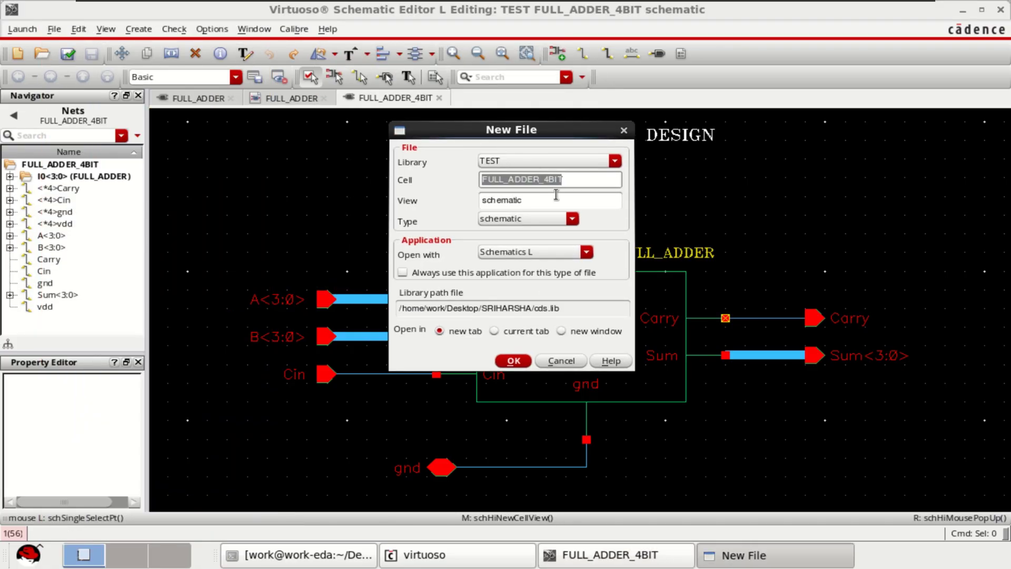
pyautogui.click(592, 182)
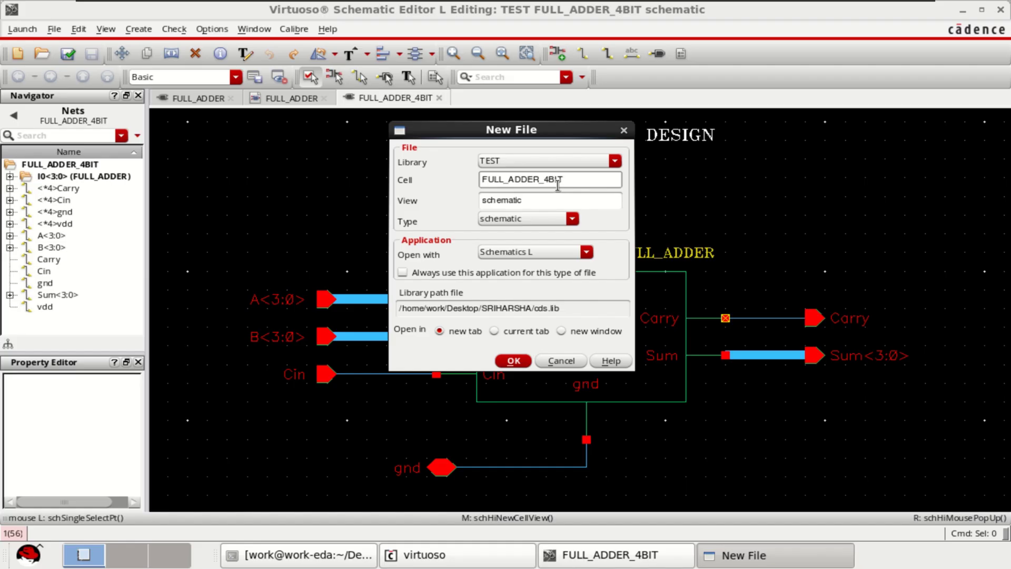
pyautogui.moveTo(520, 134); pyautogui.dragTo(320, 182)
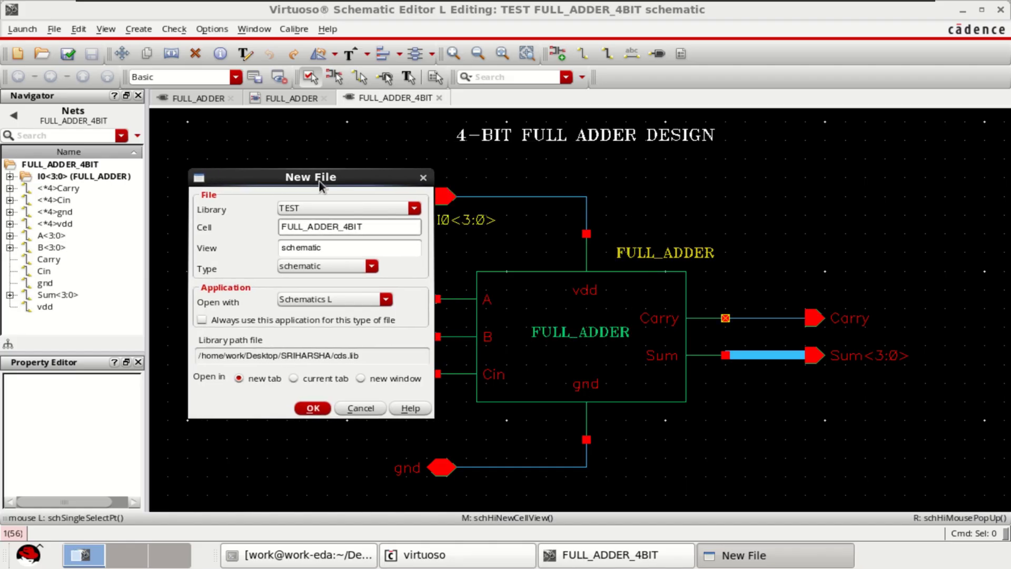
pyautogui.moveTo(387, 177); pyautogui.dragTo(433, 160)
pyautogui.write('_')
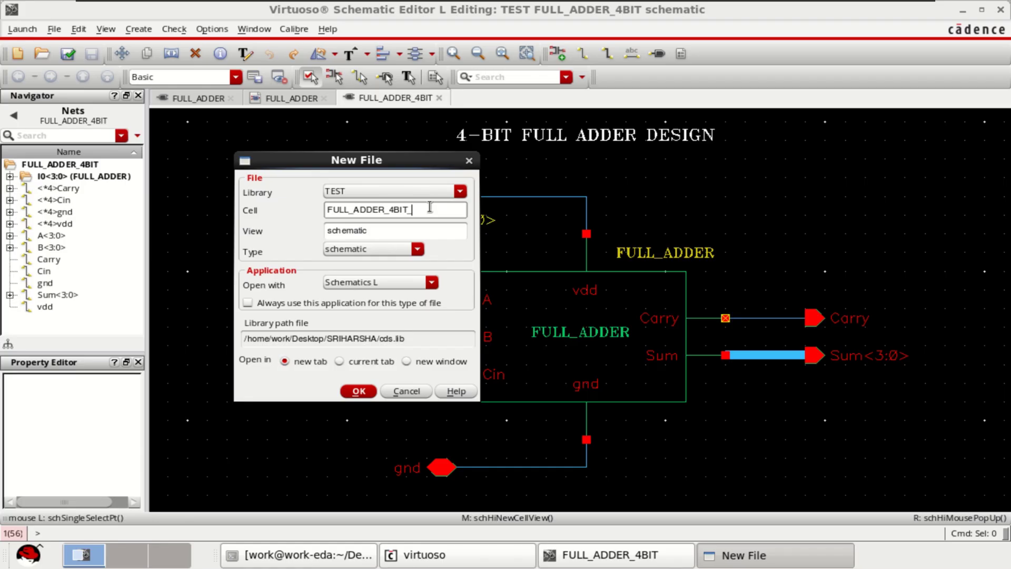
pyautogui.write('test')
pyautogui.click(358, 391)
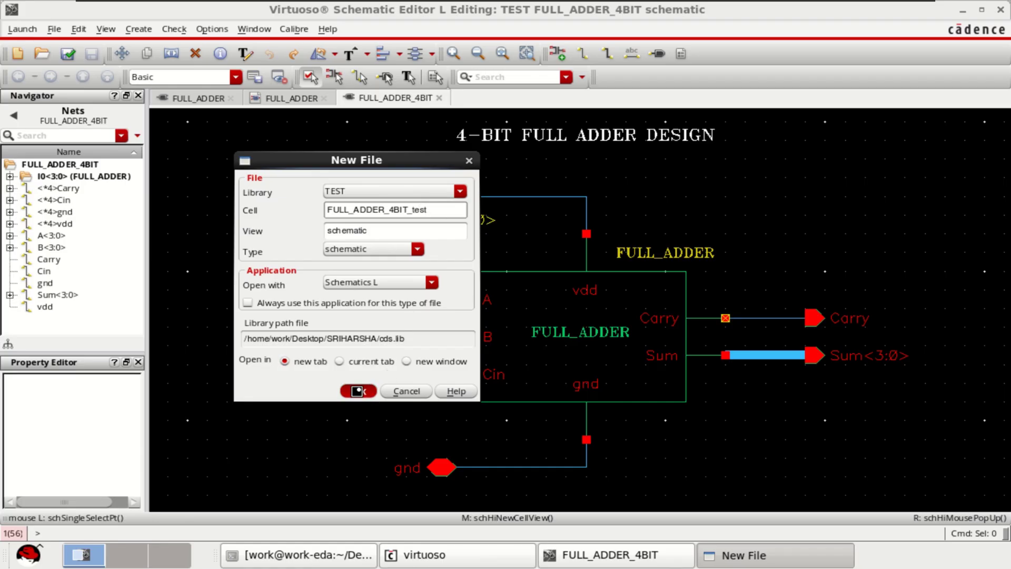
# Place one FULL_ADDER_4BIT symbol instance from TEST and zoom the view around it
pyautogui.click(557, 54)
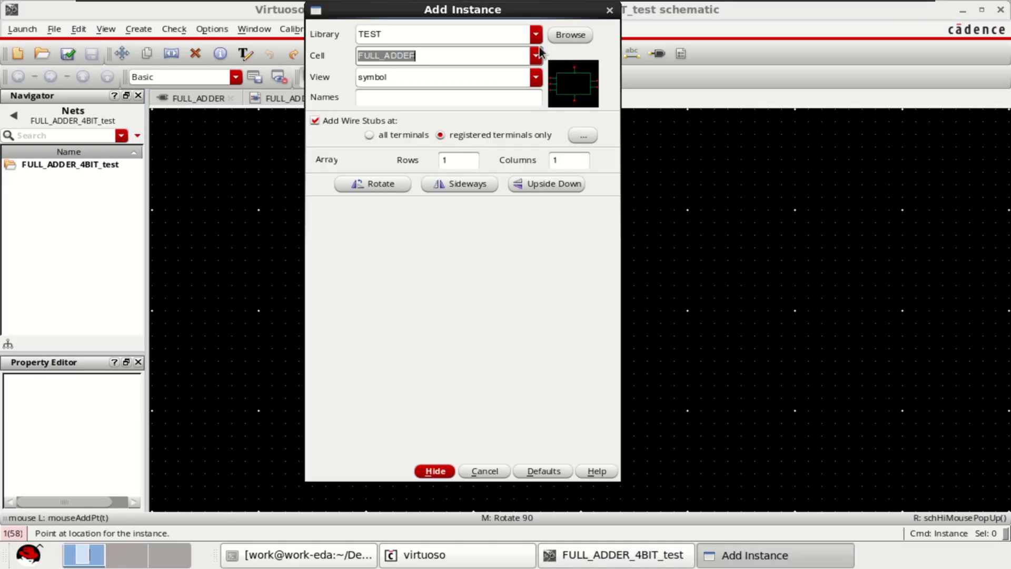
pyautogui.click(537, 56)
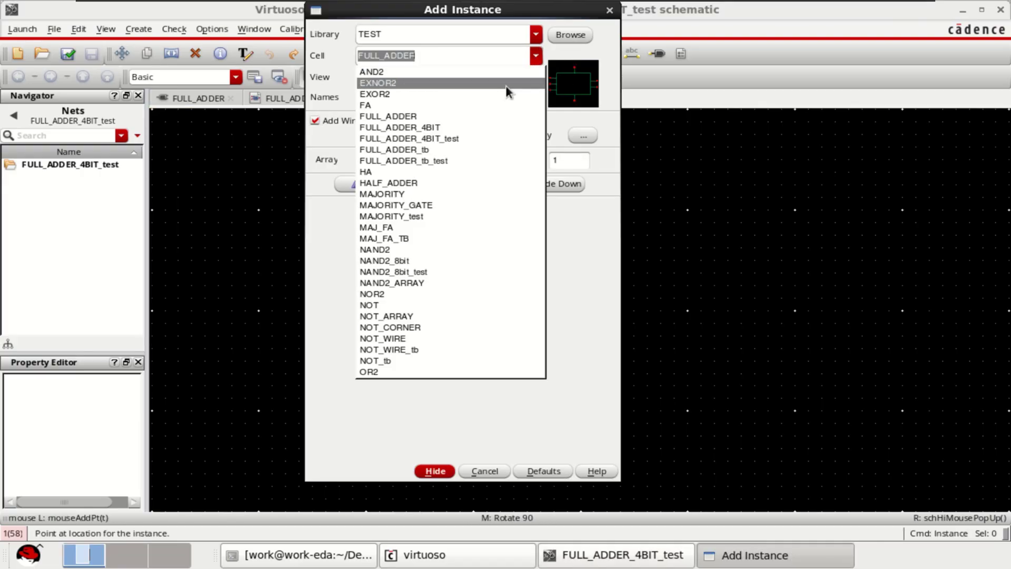
pyautogui.click(476, 127)
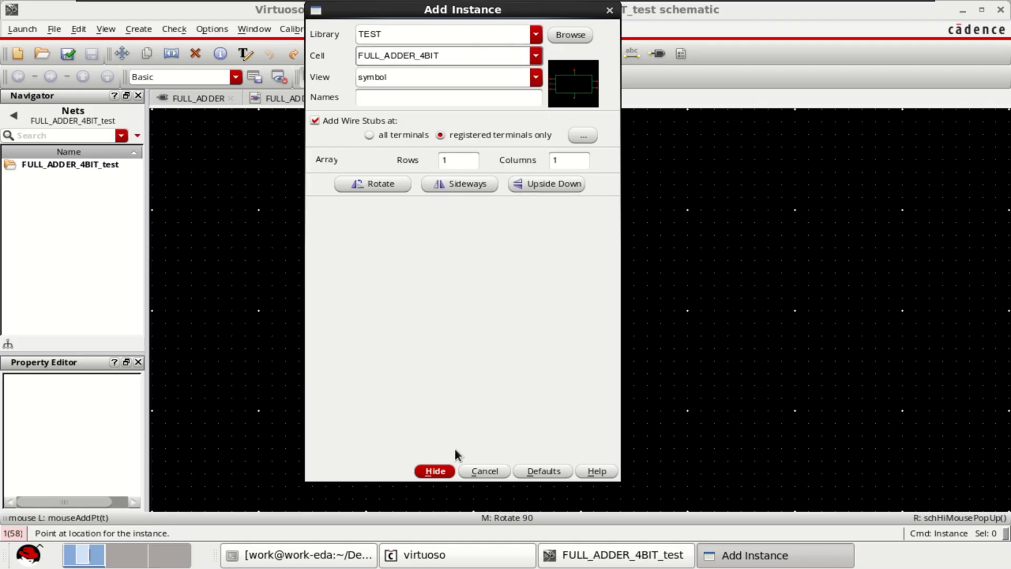
pyautogui.click(429, 472)
pyautogui.click(420, 276)
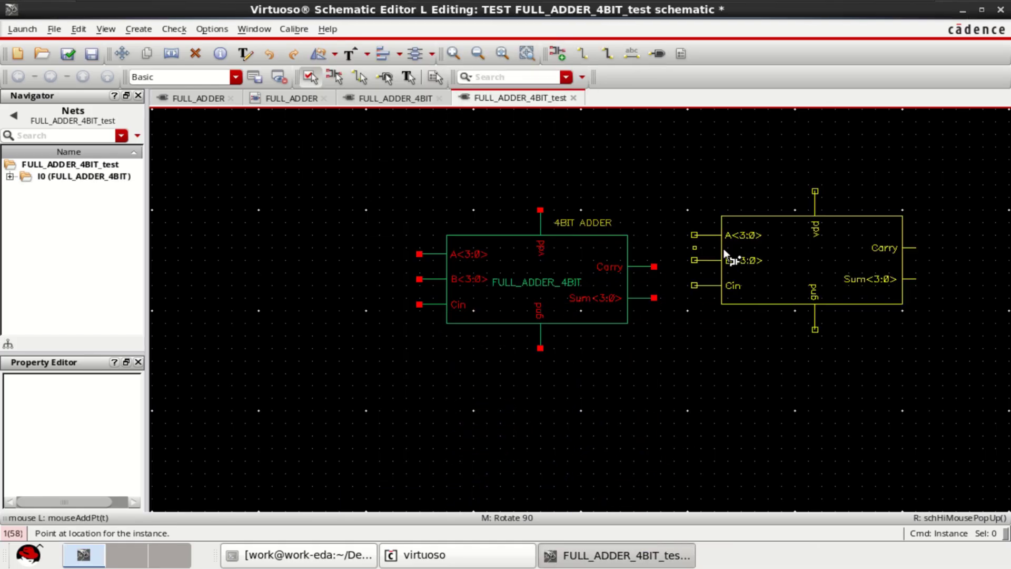
pyautogui.press('Escape')
pyautogui.press('f')
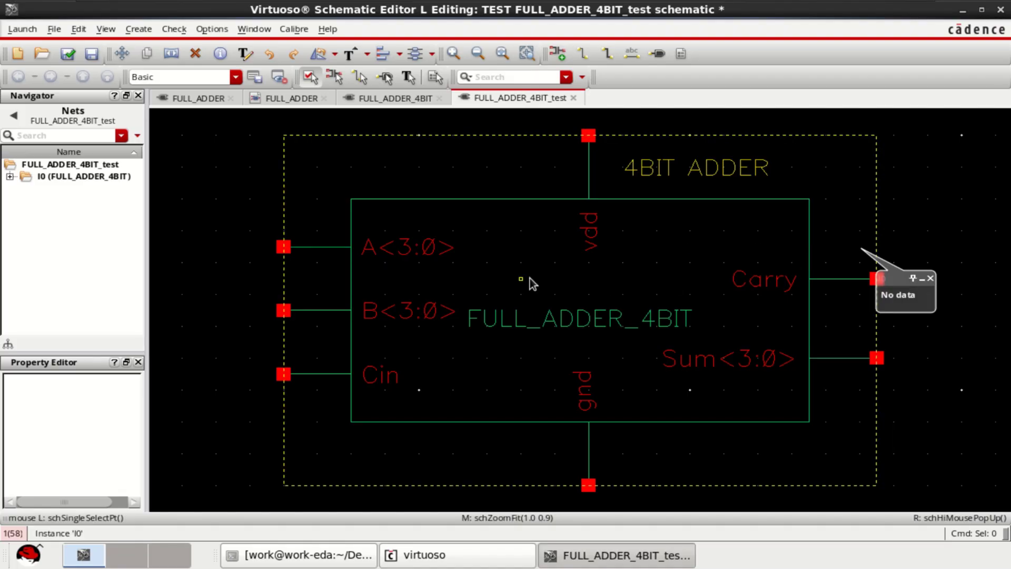
pyautogui.hotkey('shift', 'z')
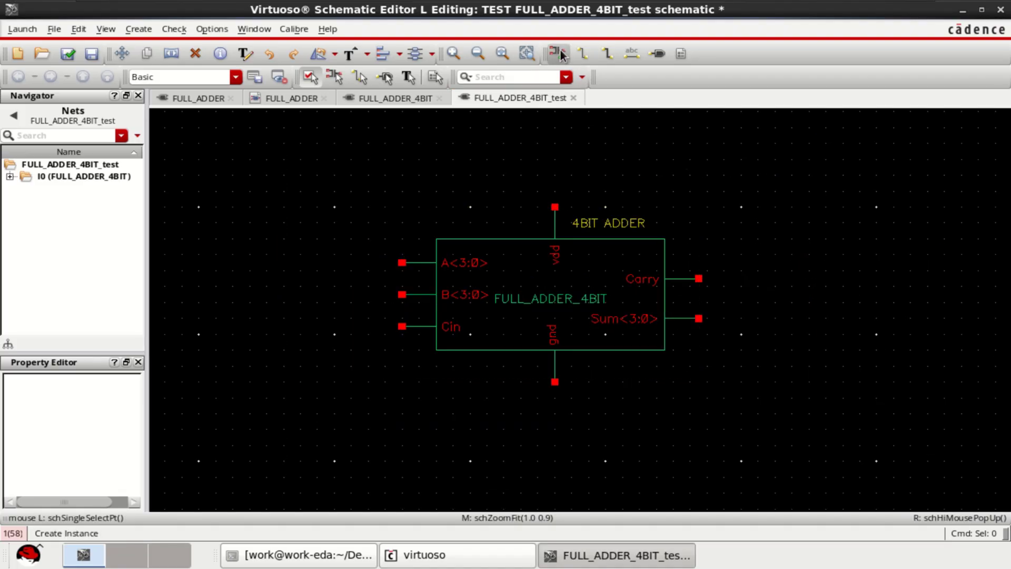
# Place an analogLib vdc source V0 above the adder
pyautogui.click(558, 53)
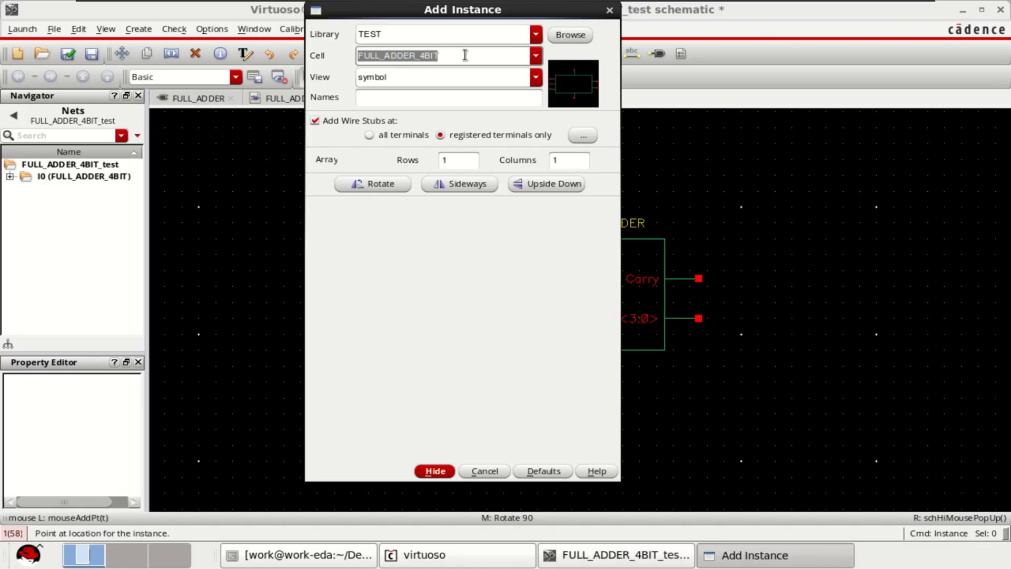
pyautogui.click(536, 35)
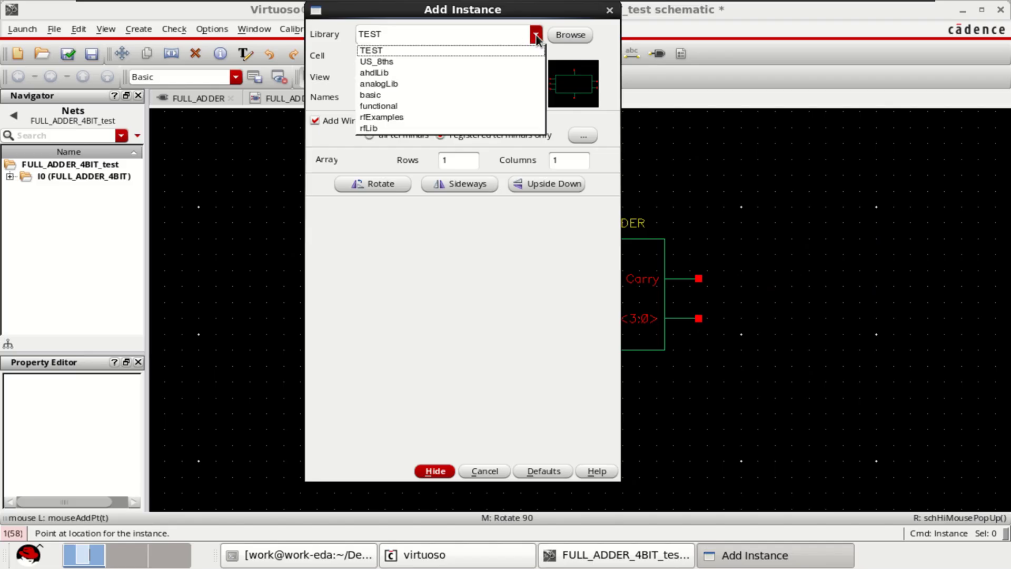
pyautogui.click(443, 85)
pyautogui.click(414, 56)
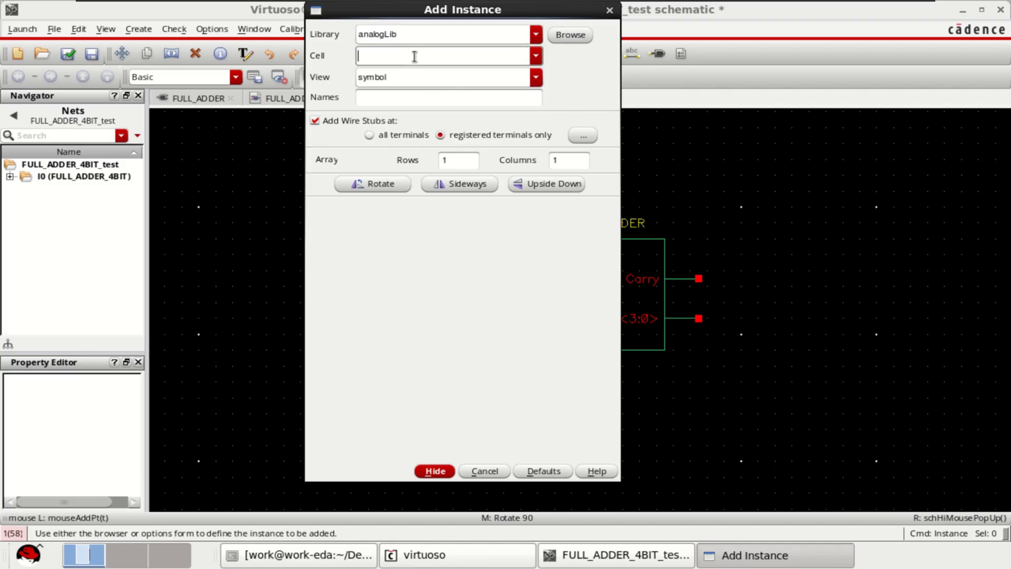
pyautogui.write('vdc')
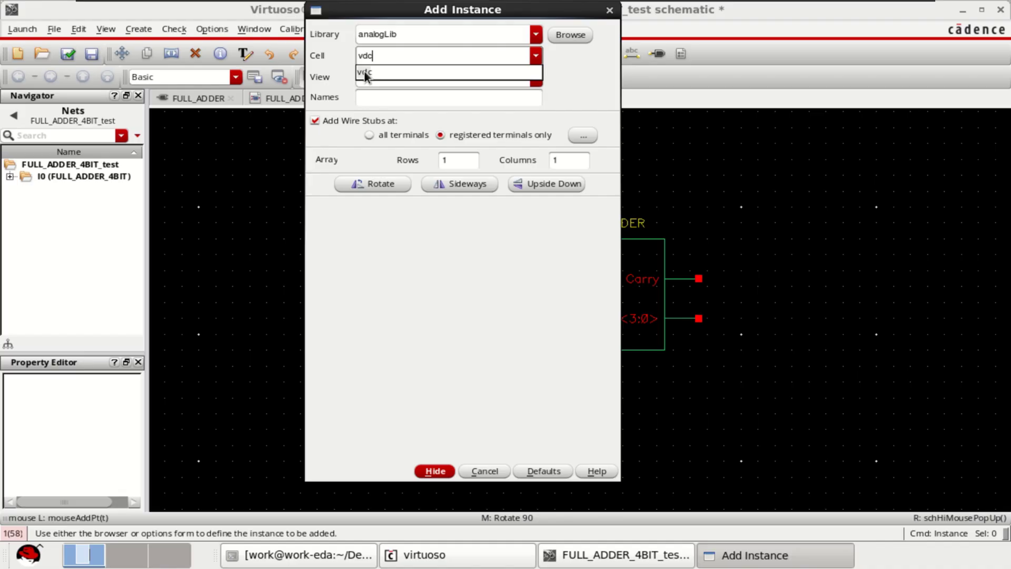
pyautogui.click(366, 73)
pyautogui.click(436, 471)
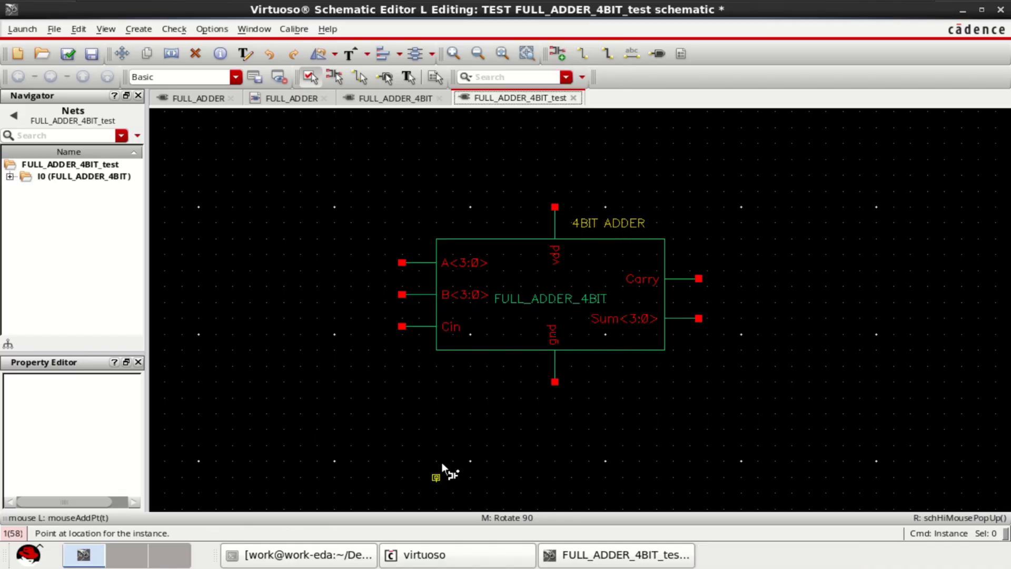
pyautogui.click(650, 121)
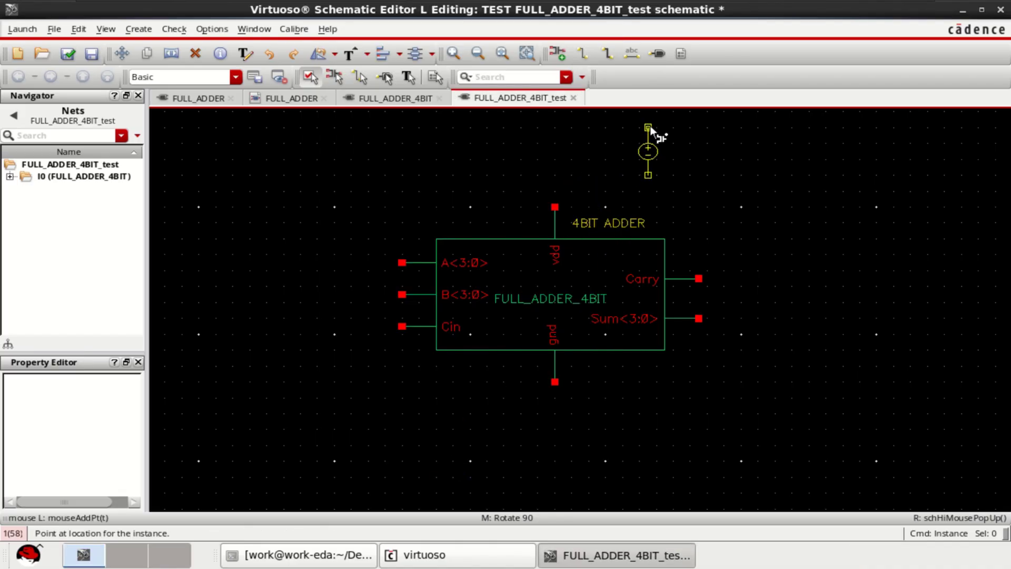
pyautogui.press('Escape')
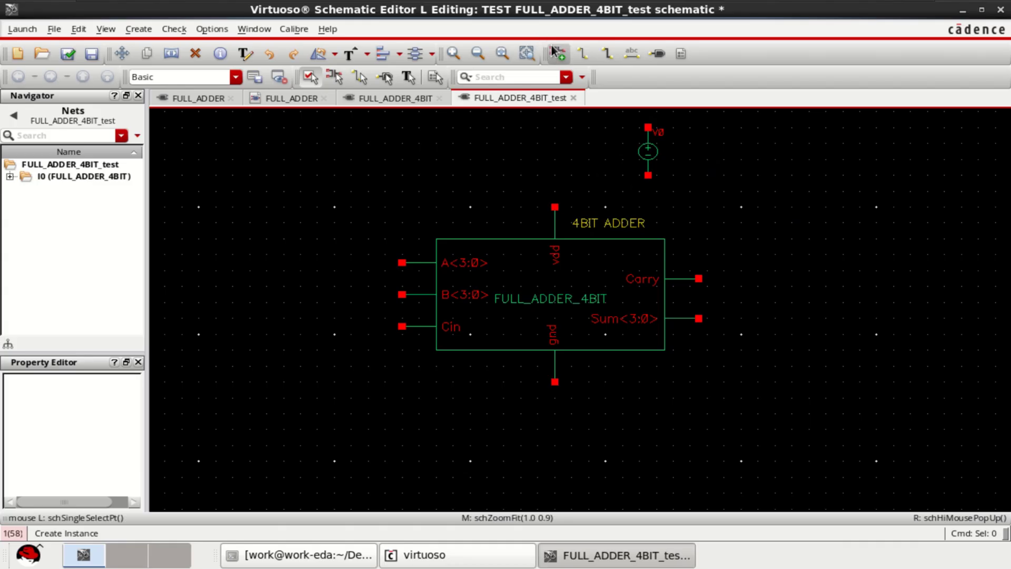
# Place a ground symbol below the adder
pyautogui.click(557, 55)
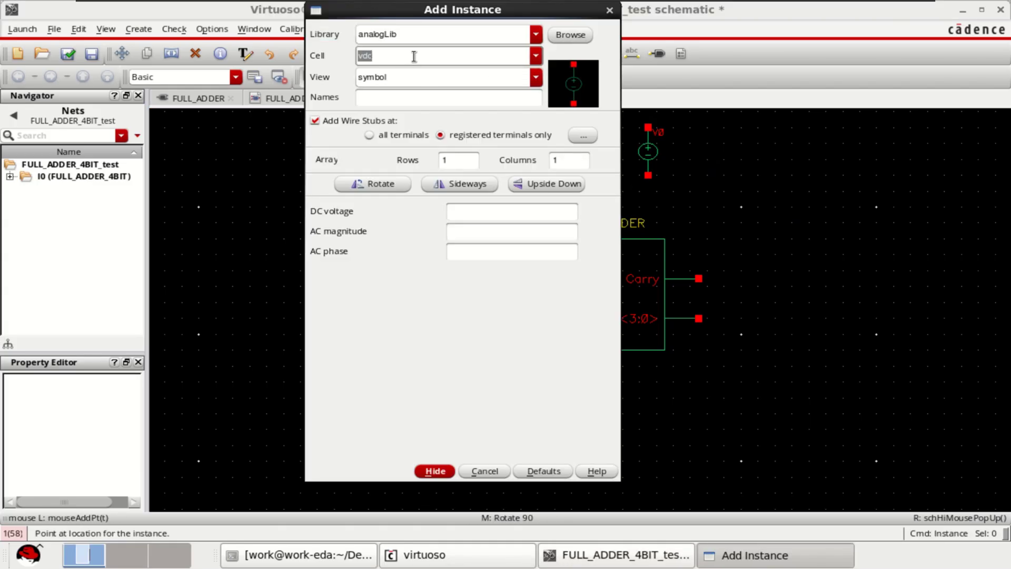
pyautogui.write('gnd')
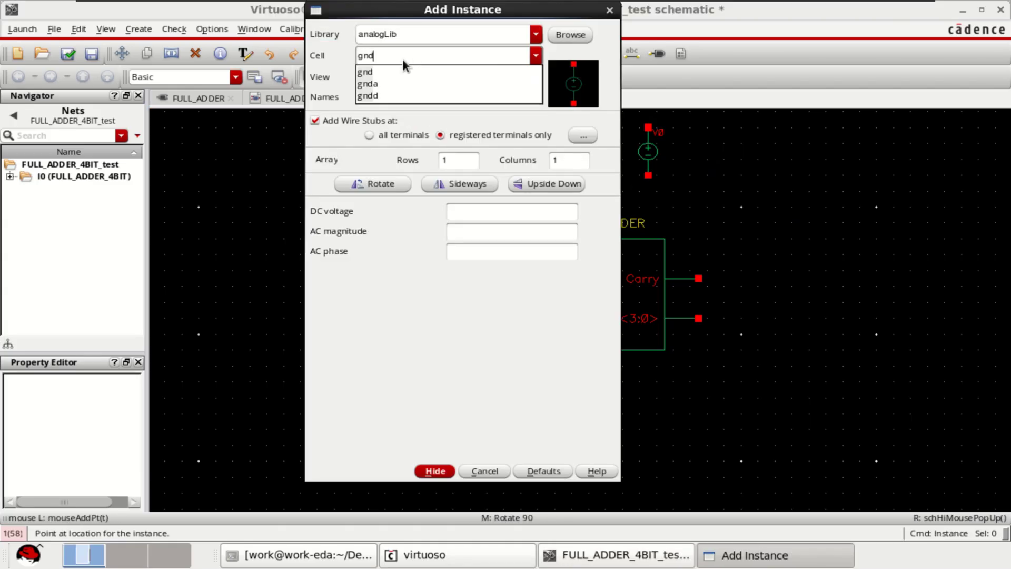
pyautogui.click(372, 72)
pyautogui.click(436, 471)
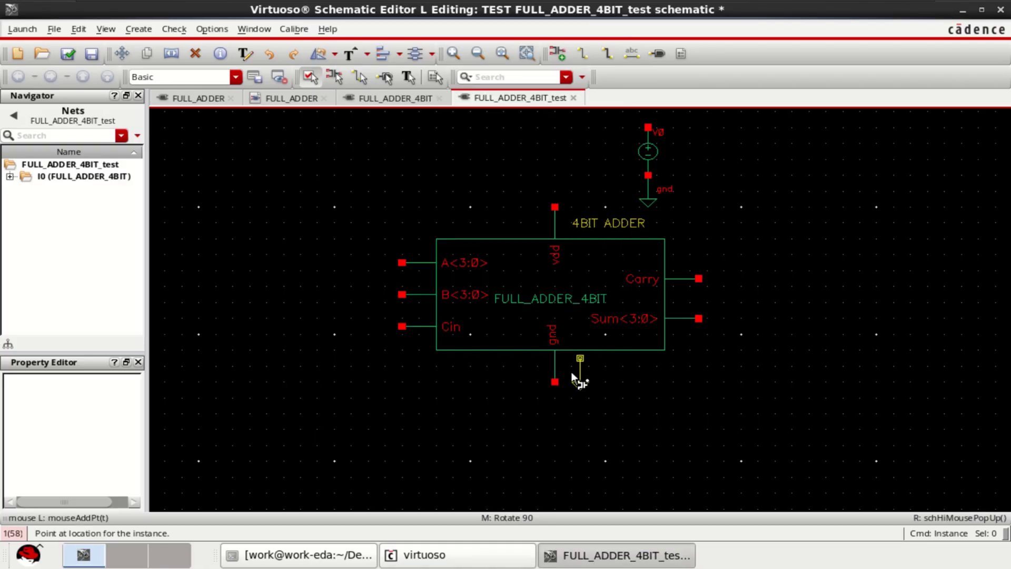
pyautogui.click(555, 413)
pyautogui.press('Escape')
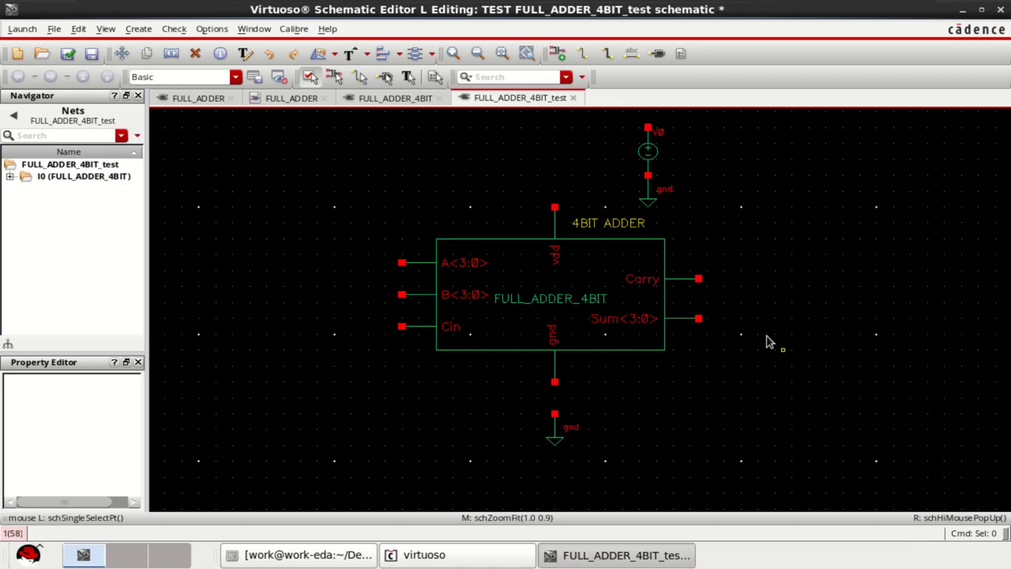
# Drag adder instance I0 slightly down and deselect it
pyautogui.click(667, 316)
pyautogui.moveTo(668, 317); pyautogui.dragTo(668, 340)
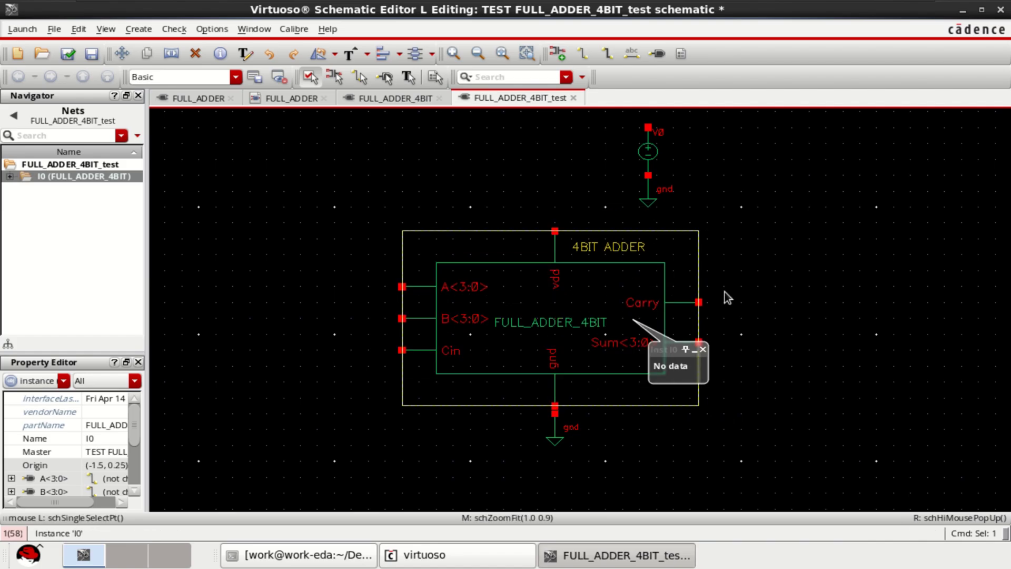
pyautogui.click(822, 258)
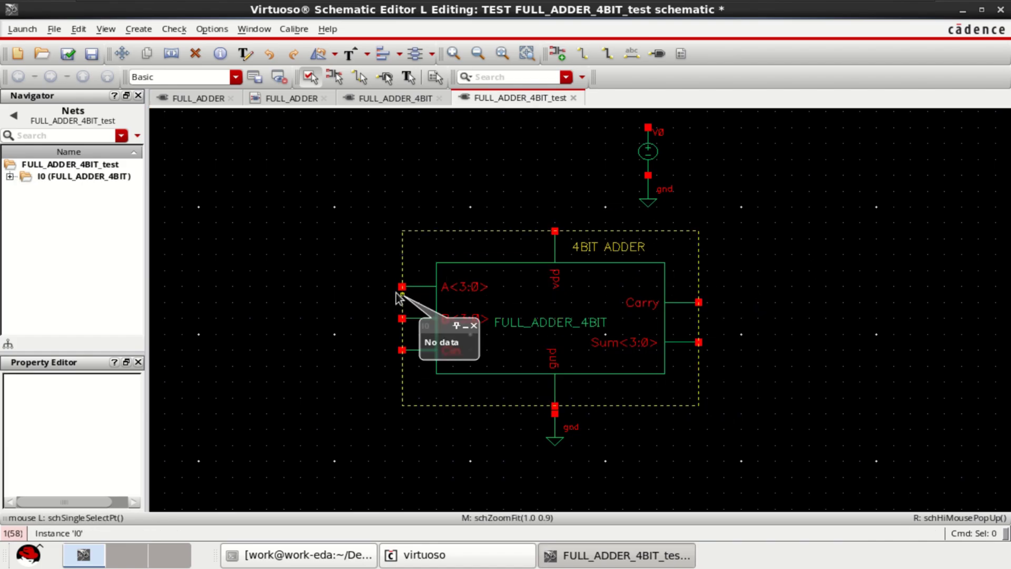
# Create input pins A, B and Cin stacked left of the adder
pyautogui.click(660, 55)
pyautogui.click(459, 76)
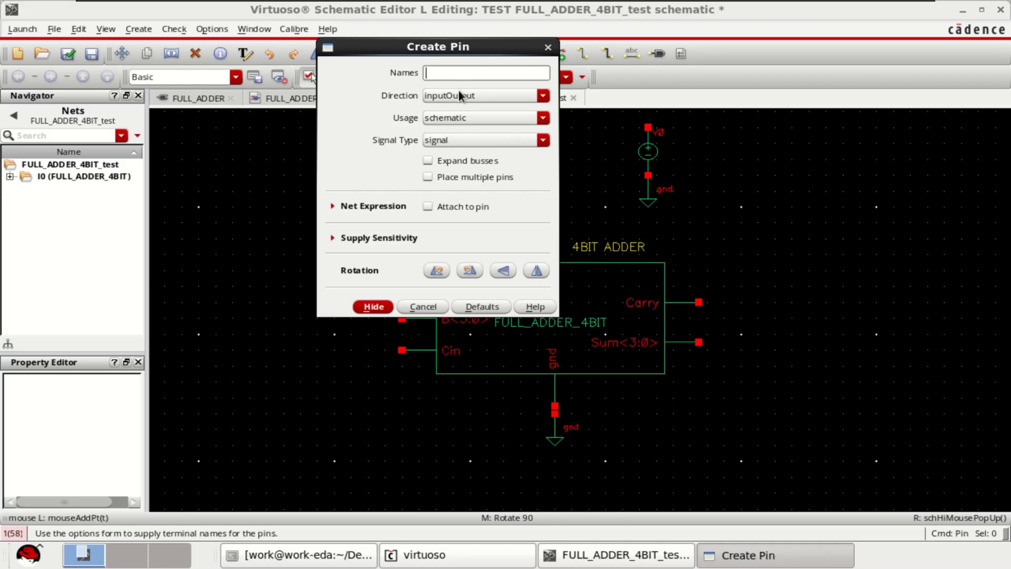
pyautogui.click(463, 94)
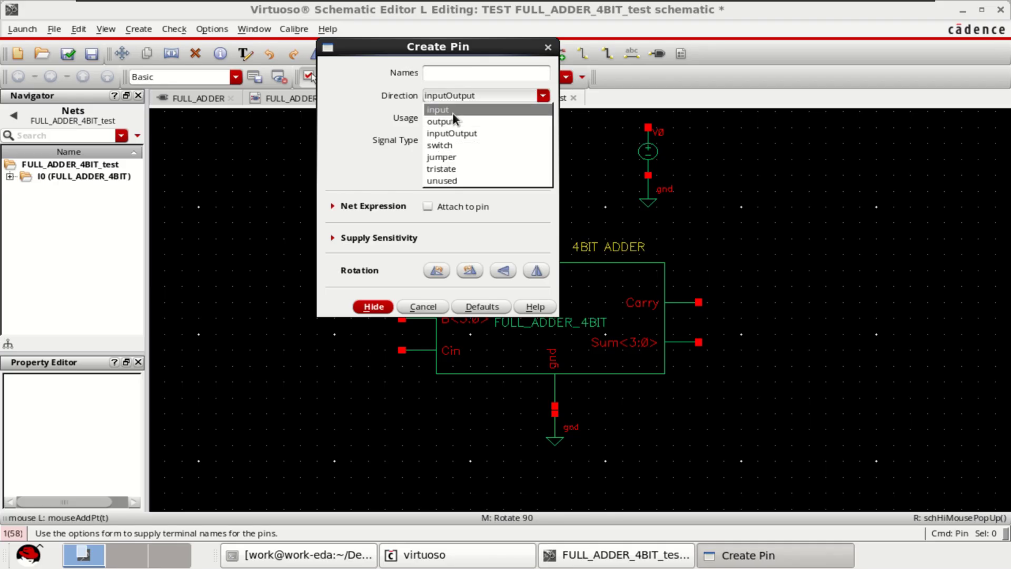
pyautogui.click(442, 72)
pyautogui.write('A B C')
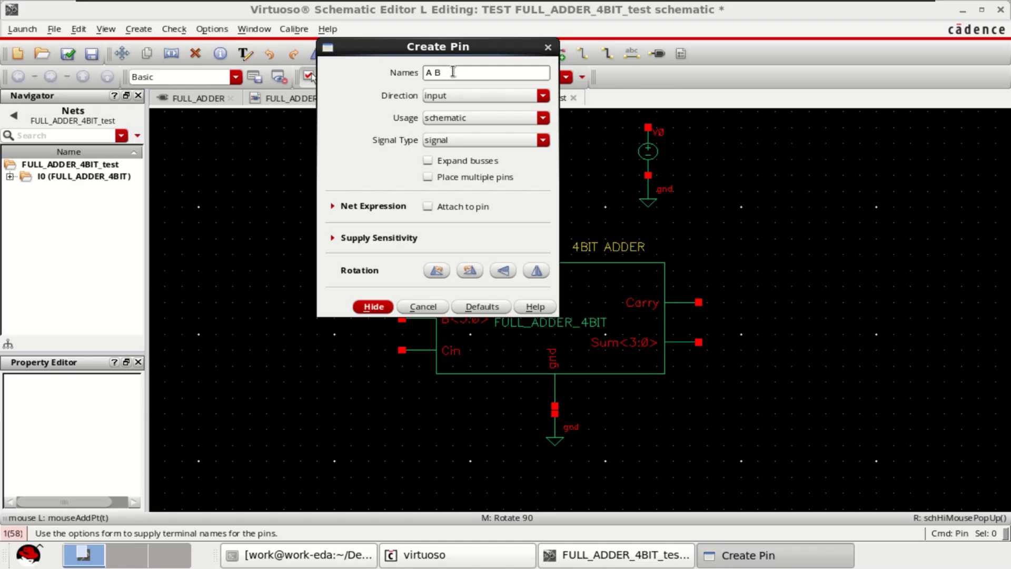
pyautogui.write('in')
pyautogui.click(375, 308)
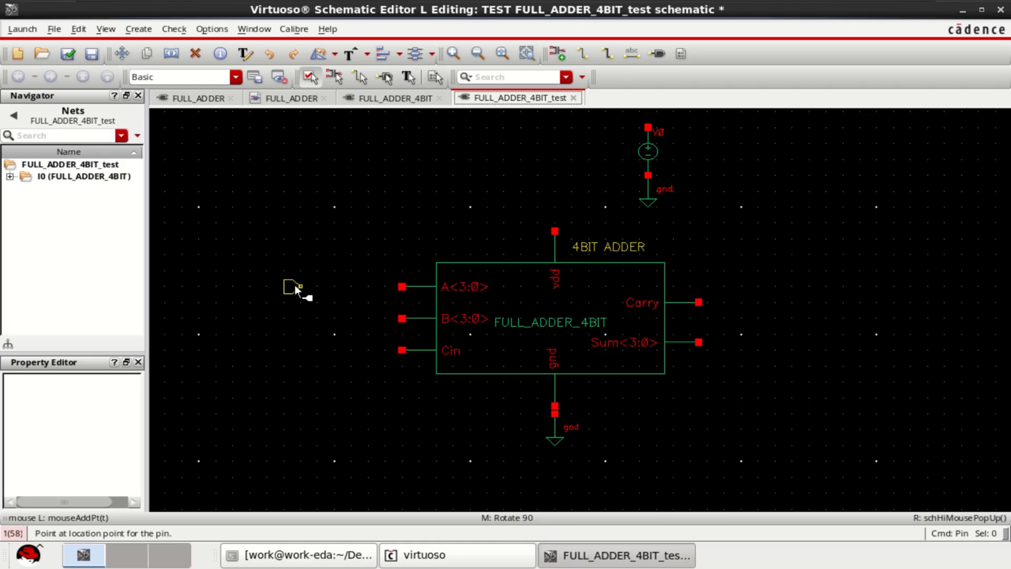
pyautogui.click(286, 287)
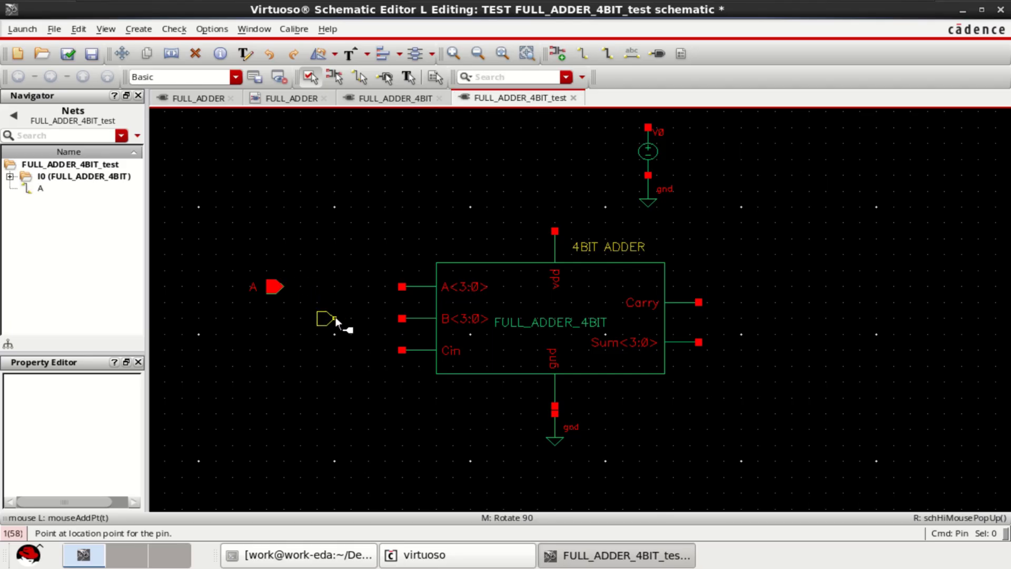
pyautogui.click(335, 317)
pyautogui.click(344, 349)
# Shift the adder right and move the Cin pin closer to its Cin input
pyautogui.press('Escape')
pyautogui.click(447, 361)
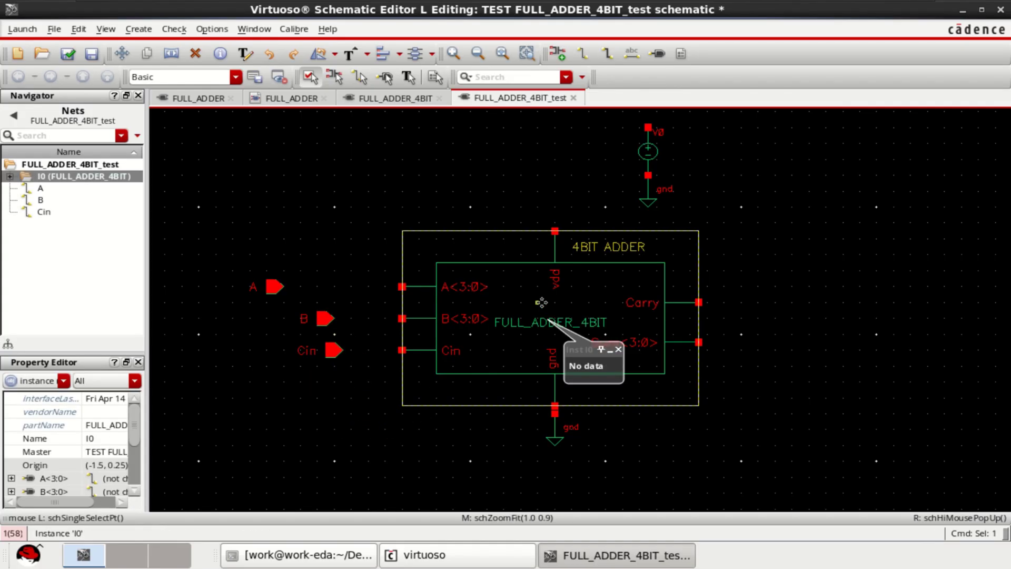
pyautogui.moveTo(541, 302); pyautogui.dragTo(609, 302)
pyautogui.click(412, 380)
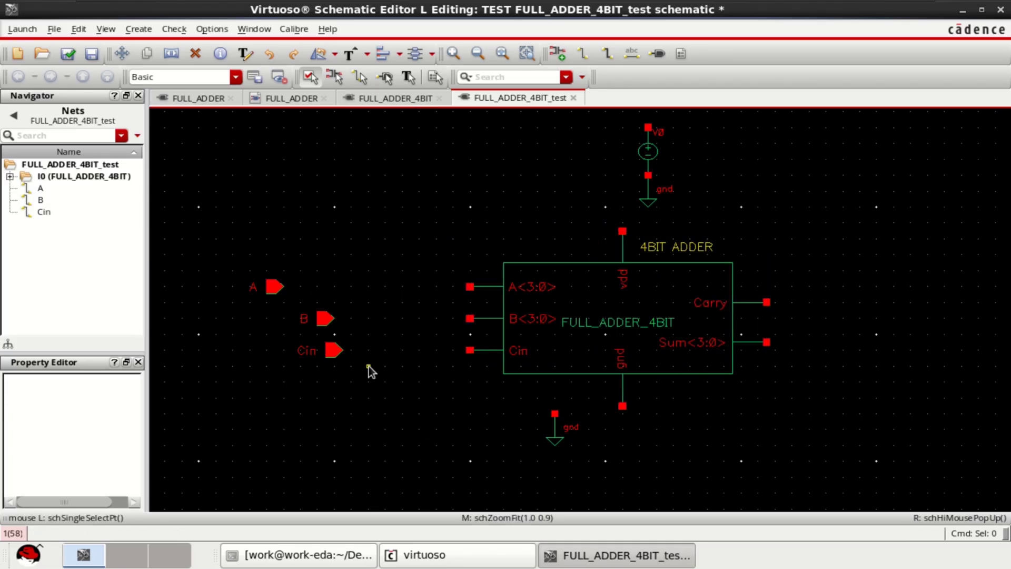
pyautogui.moveTo(369, 361); pyautogui.dragTo(250, 334)
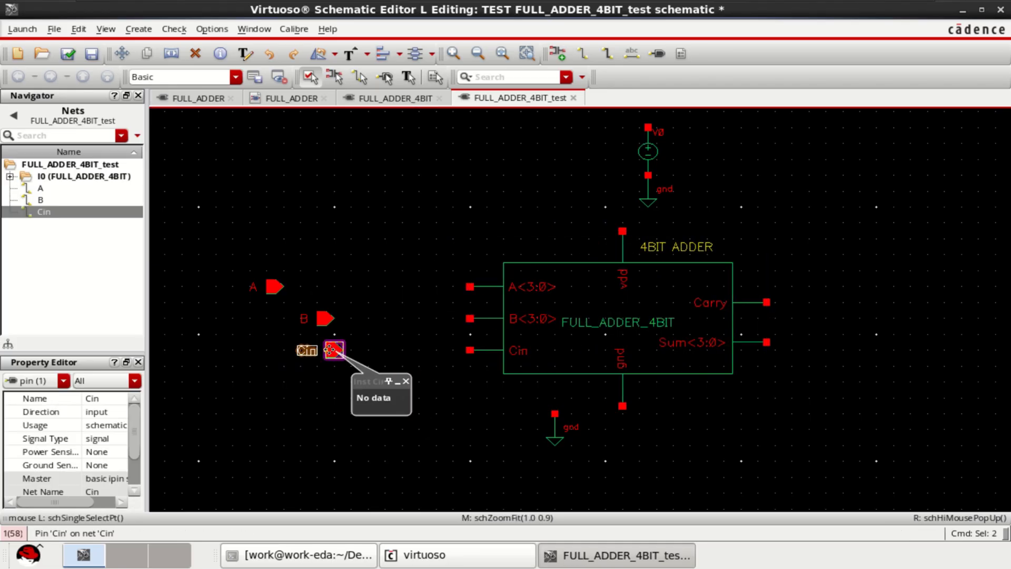
pyautogui.moveTo(332, 350); pyautogui.dragTo(373, 351)
pyautogui.click(393, 352)
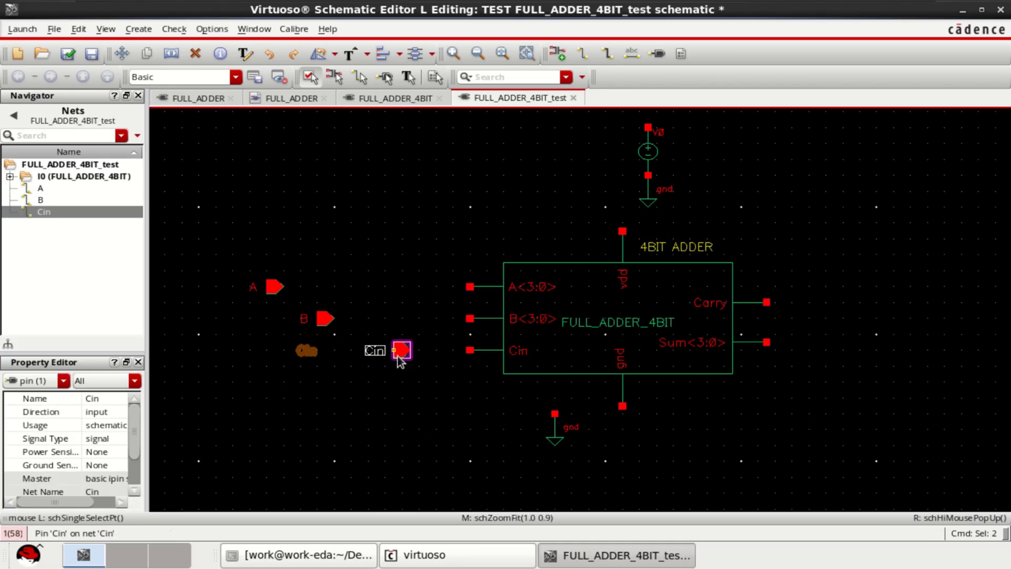
pyautogui.click(381, 441)
# Attach the ground symbol directly to the adder's gnd pin
pyautogui.moveTo(554, 433); pyautogui.dragTo(622, 426)
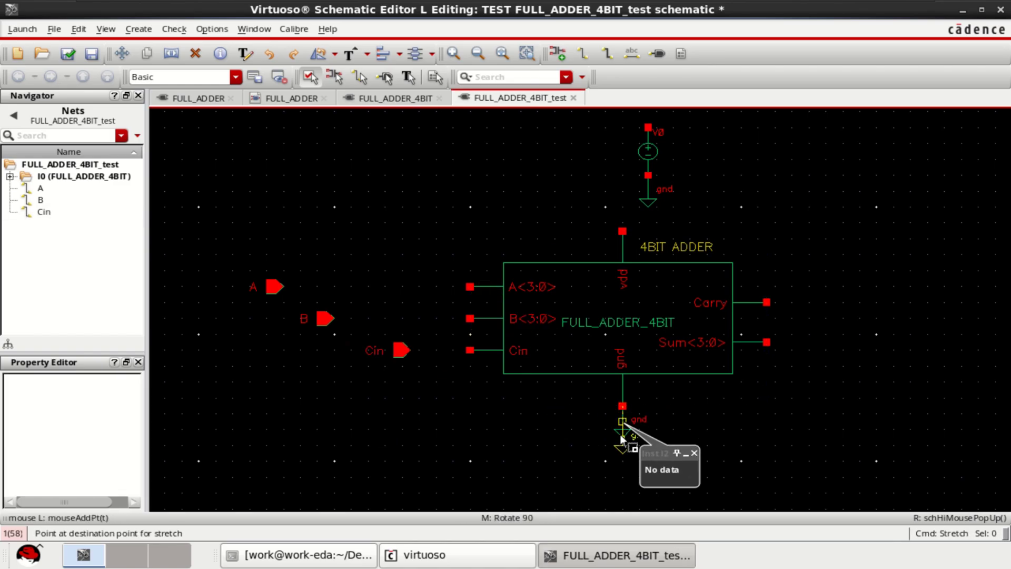
pyautogui.click(762, 379)
pyautogui.click(726, 145)
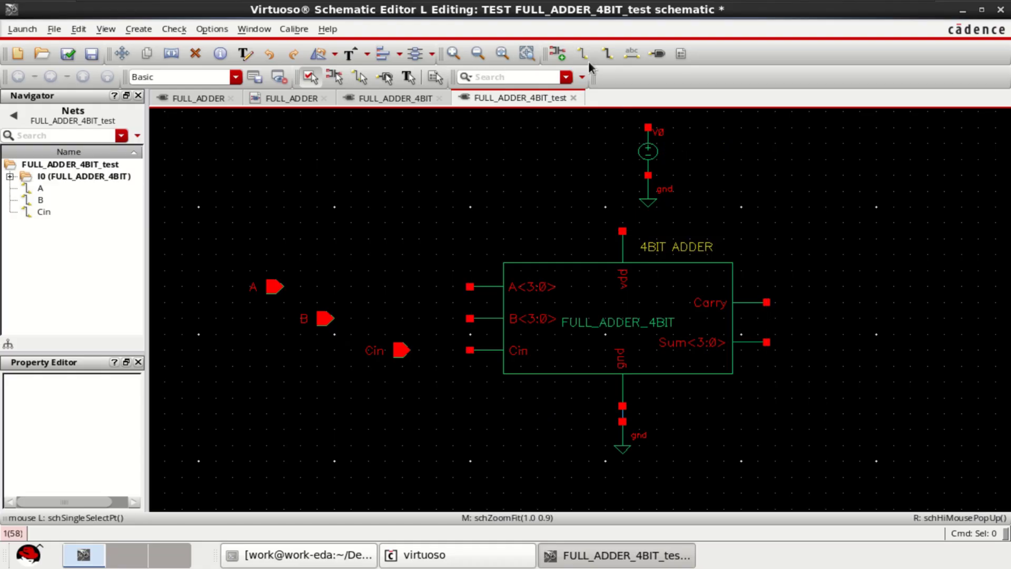
# Wire V0's top terminal to the adder's vdd pin
pyautogui.click(583, 54)
pyautogui.click(646, 127)
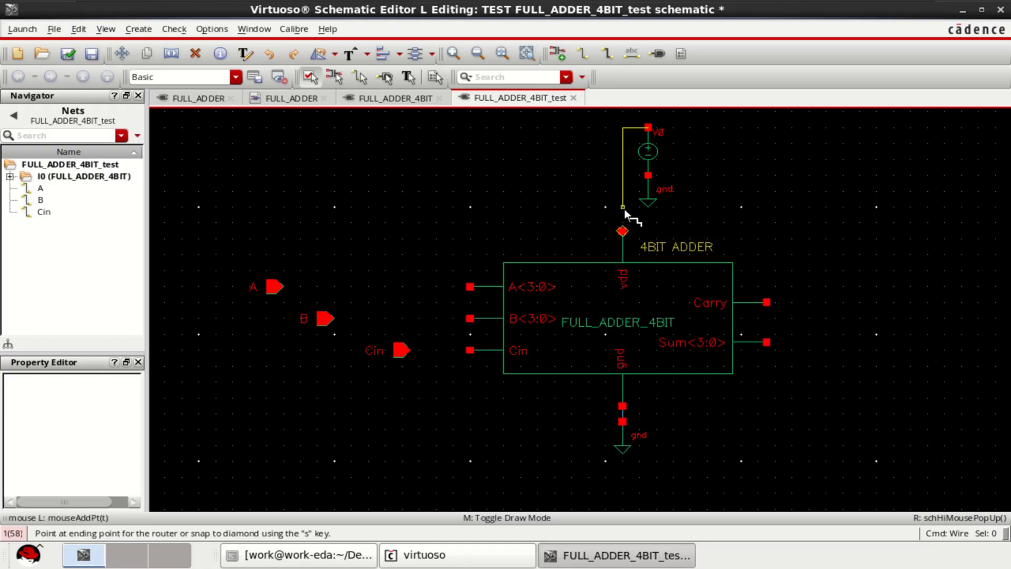
pyautogui.click(622, 232)
pyautogui.press('Escape')
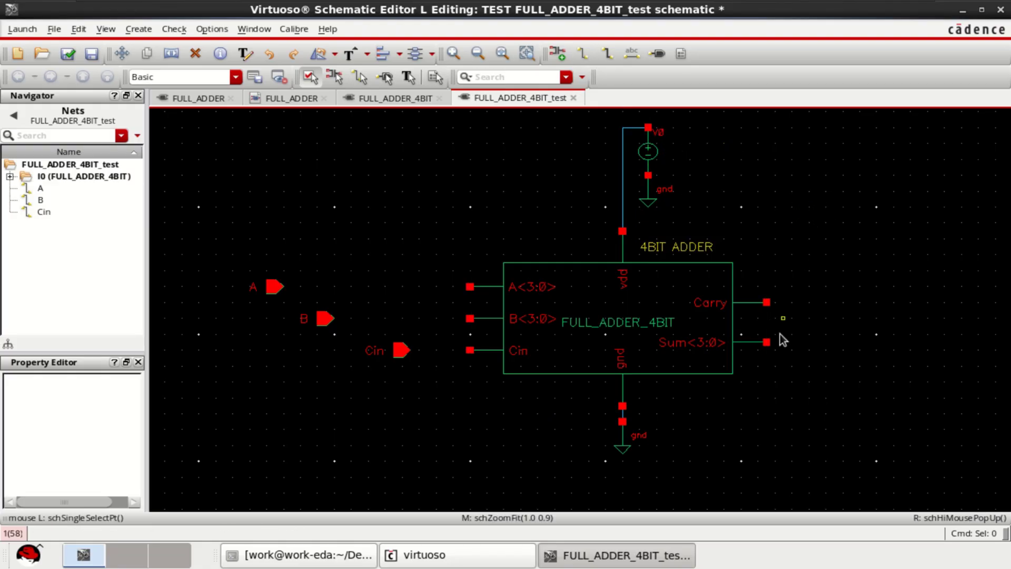
# Place output pin Cout to the right of the adder's Carry output
pyautogui.click(657, 54)
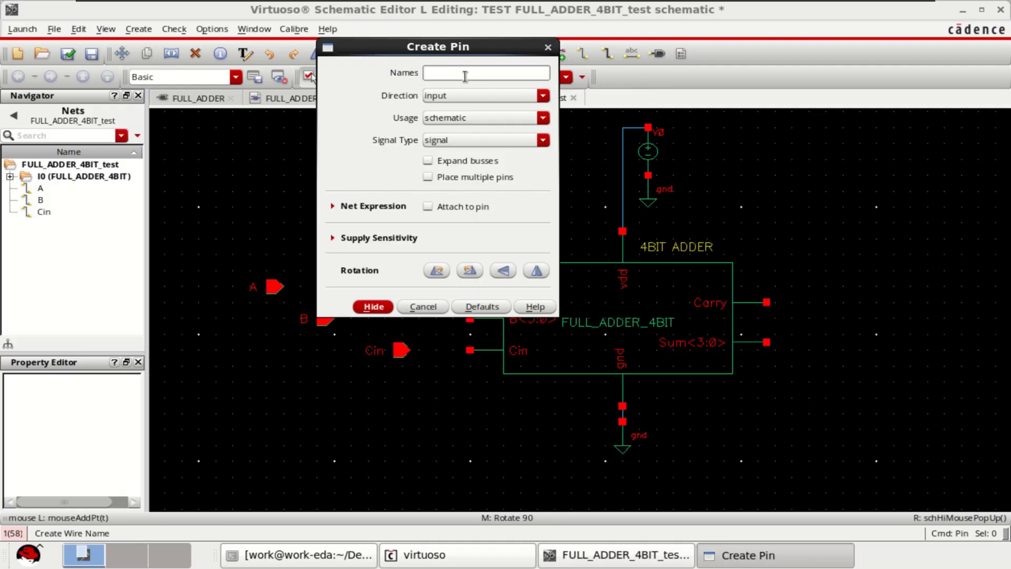
pyautogui.write('Cout')
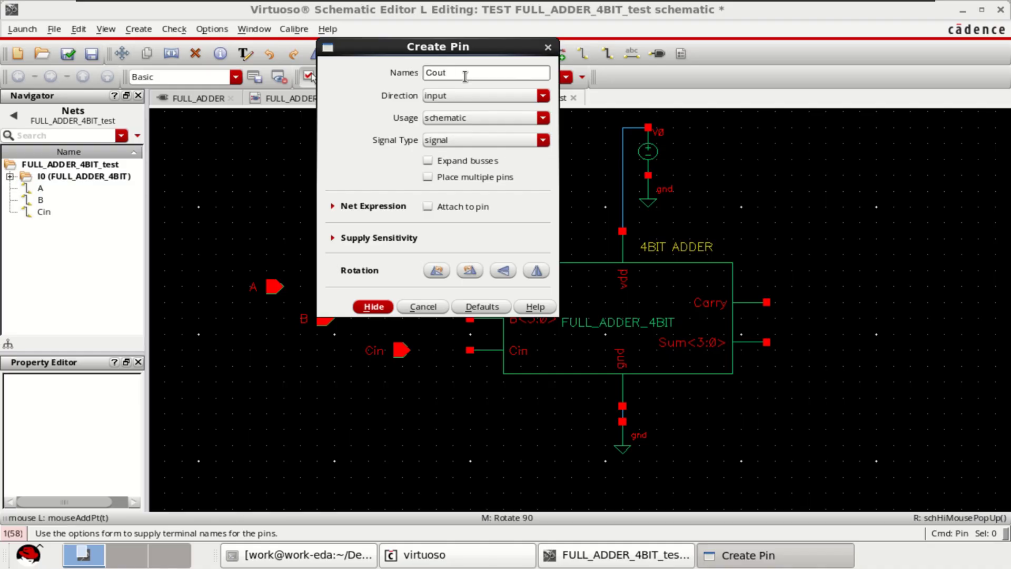
pyautogui.write(' S')
pyautogui.click(465, 94)
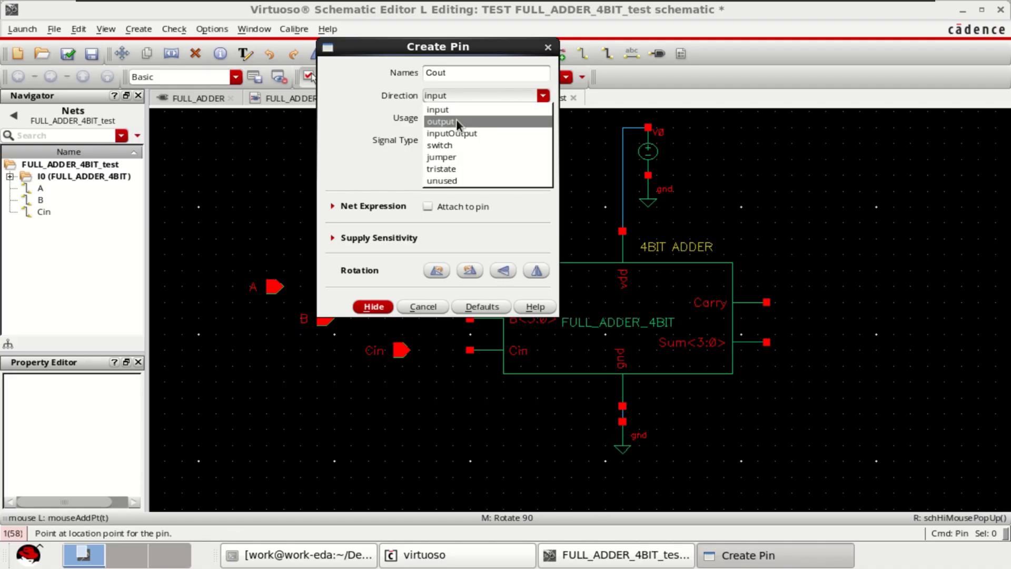
pyautogui.click(457, 117)
pyautogui.click(377, 307)
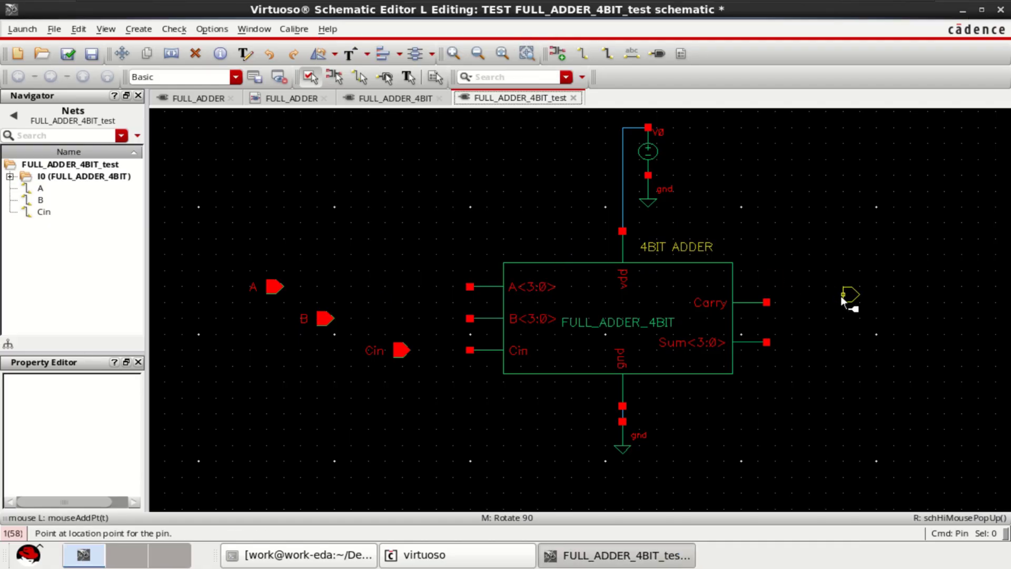
pyautogui.click(842, 303)
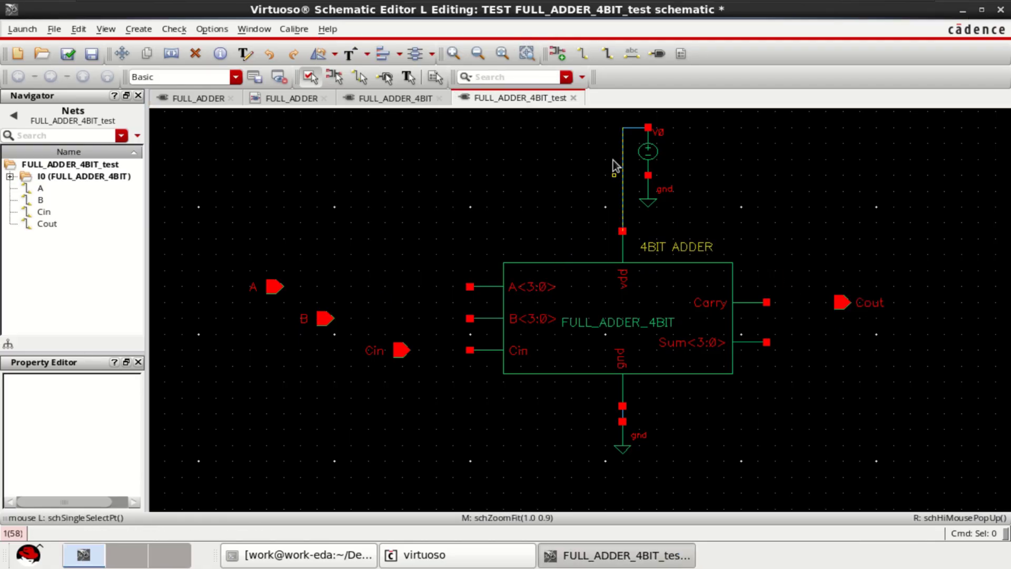
# Place output pin Sum<3:0> to the right of the adder's Sum output
pyautogui.click(655, 52)
pyautogui.click(459, 75)
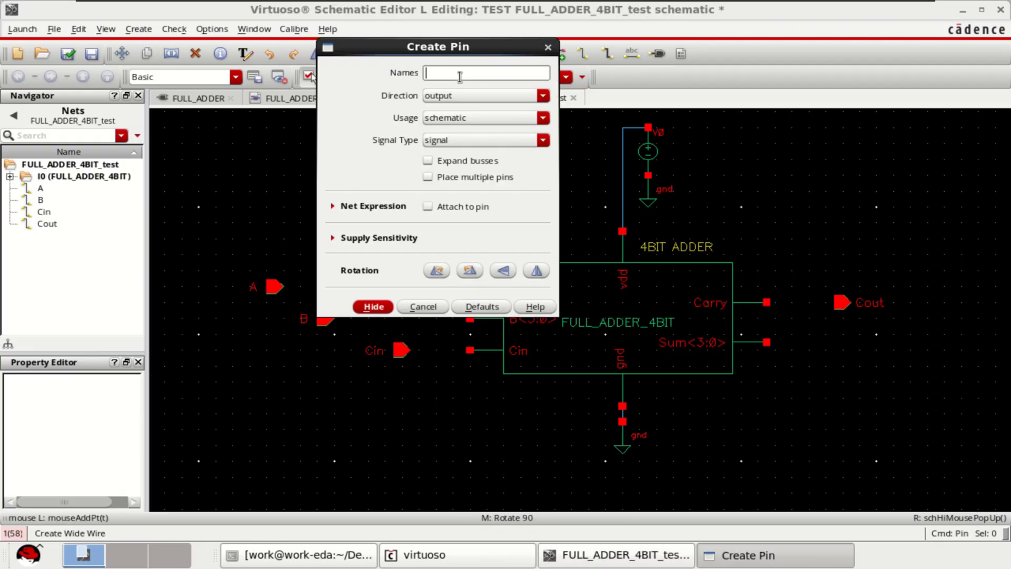
pyautogui.write('Sum')
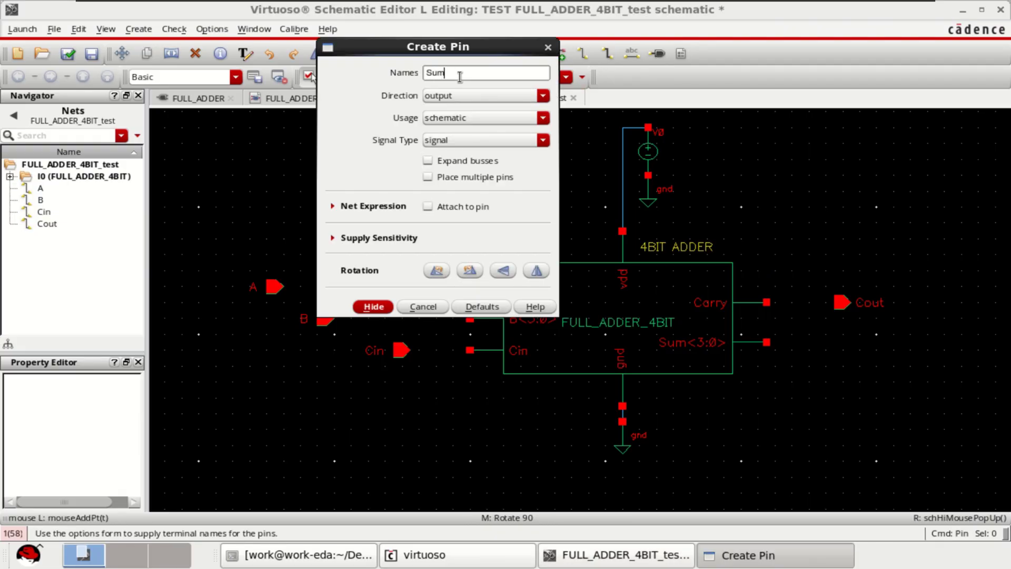
pyautogui.write('<3:0>')
pyautogui.click(379, 309)
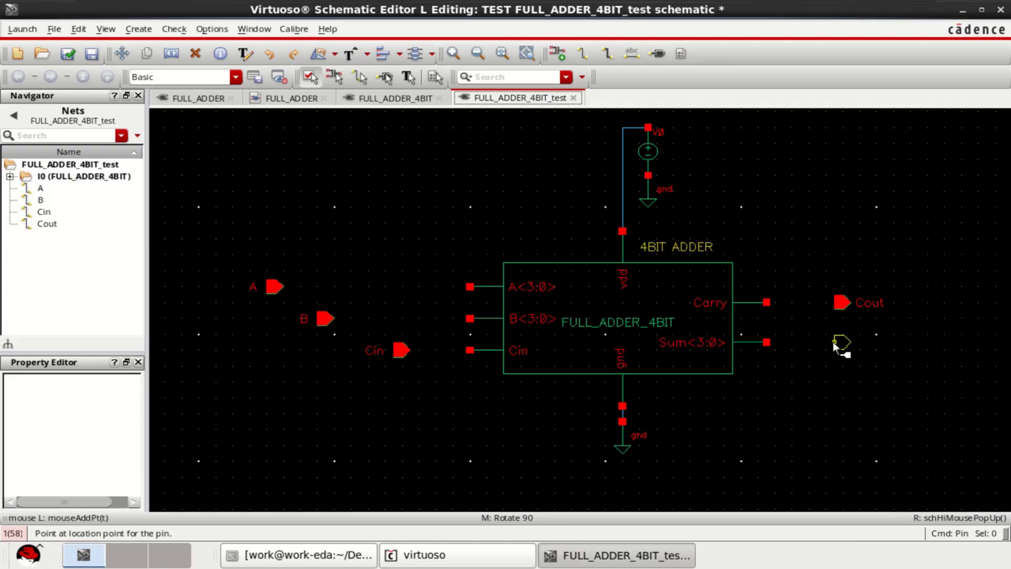
pyautogui.click(839, 345)
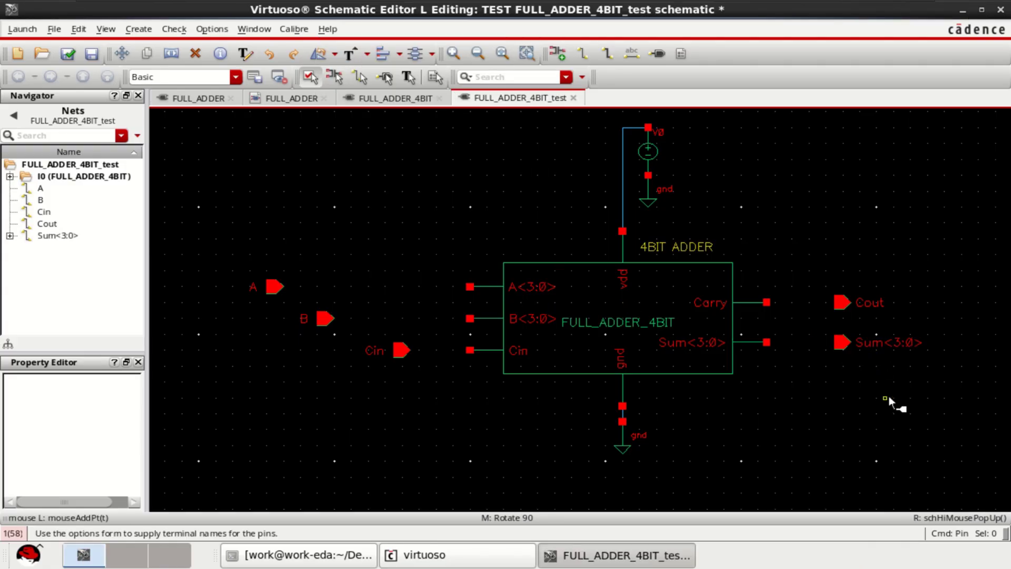
pyautogui.press('Escape')
# Move the Sum<3:0> and Cout pins further right
pyautogui.press('s')
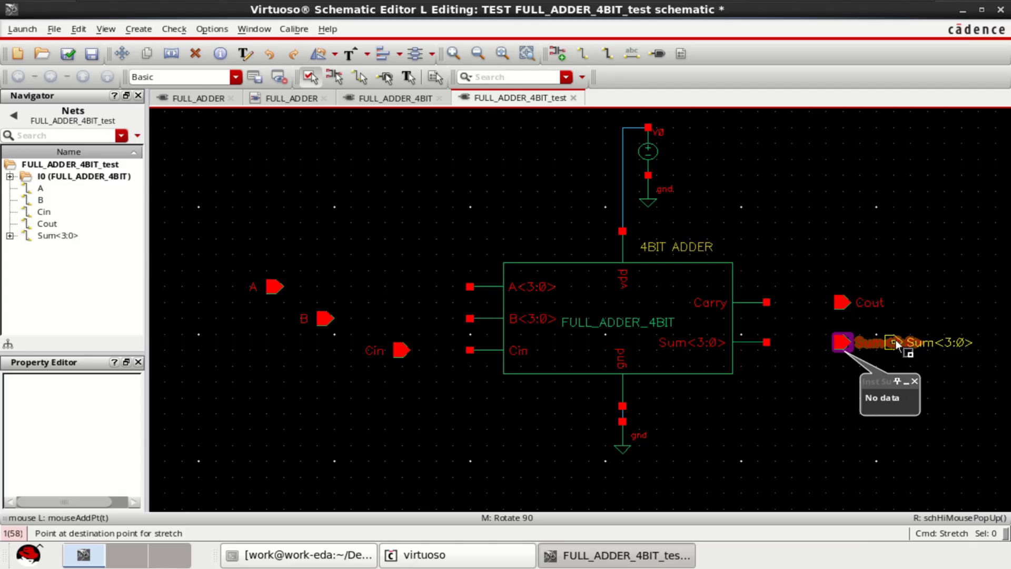
pyautogui.click(896, 343)
pyautogui.click(843, 302)
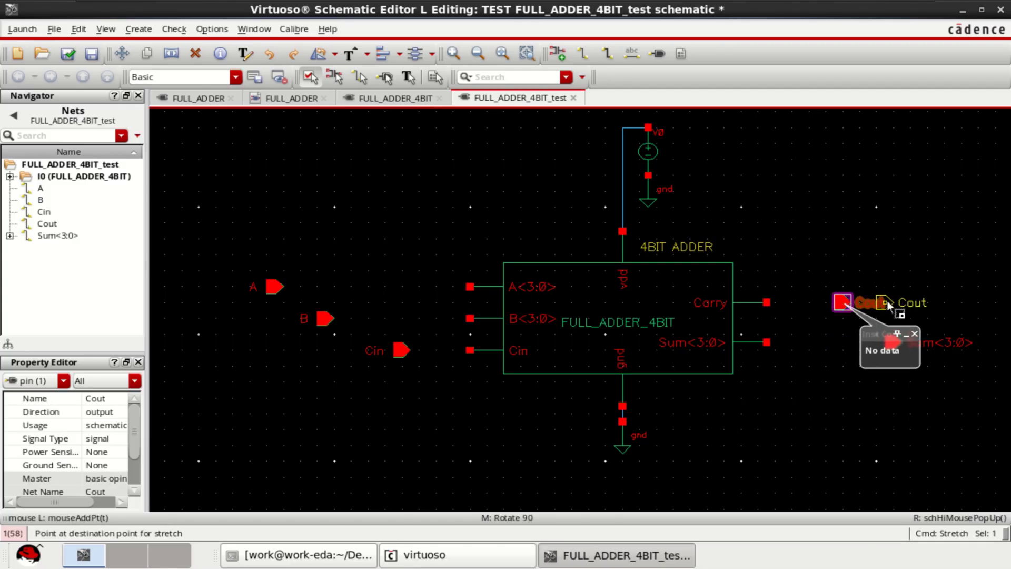
pyautogui.click(891, 300)
# Place an analogLib vpulse source V1 near pin B
pyautogui.press('f')
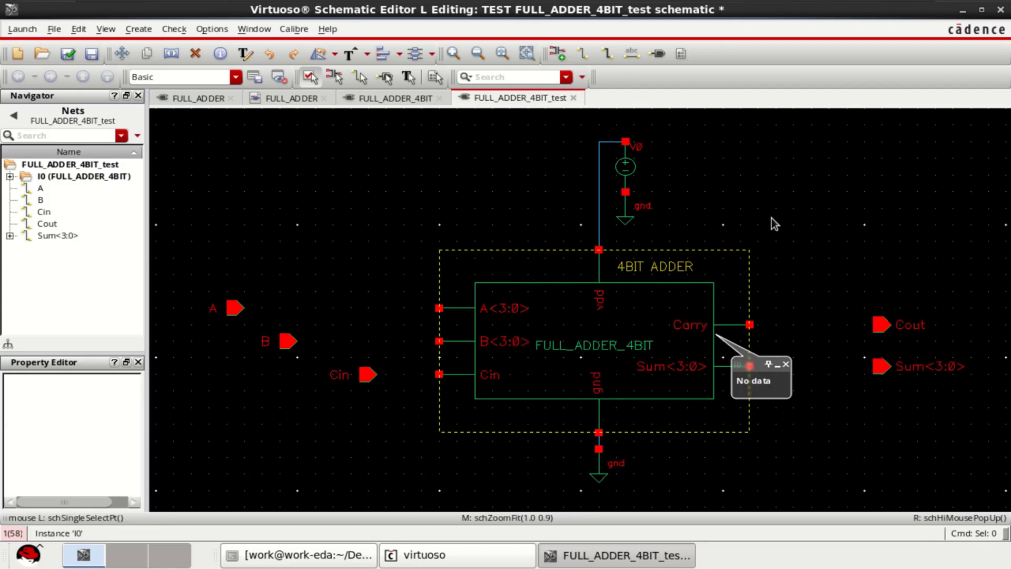
pyautogui.click(772, 218)
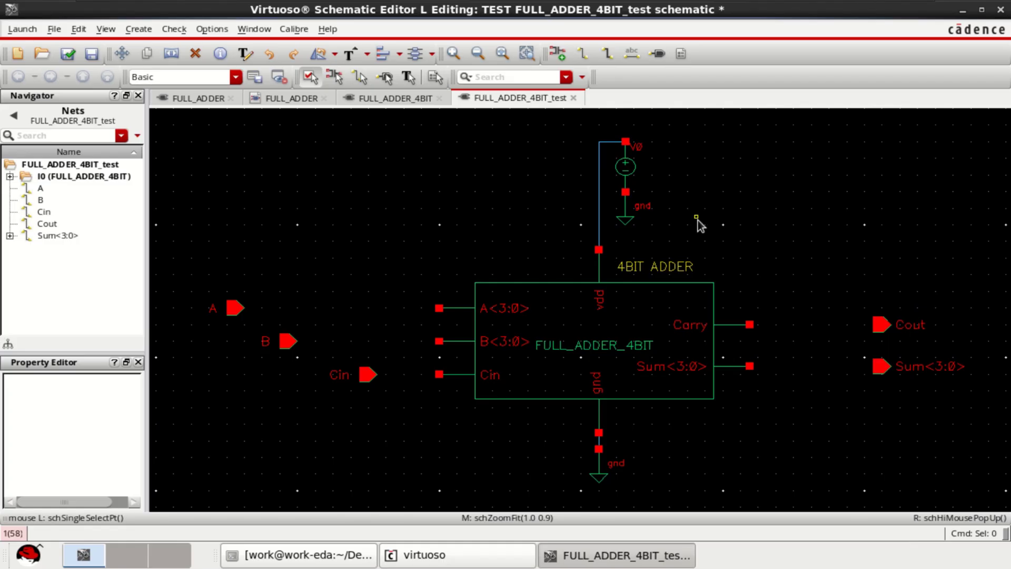
pyautogui.click(558, 53)
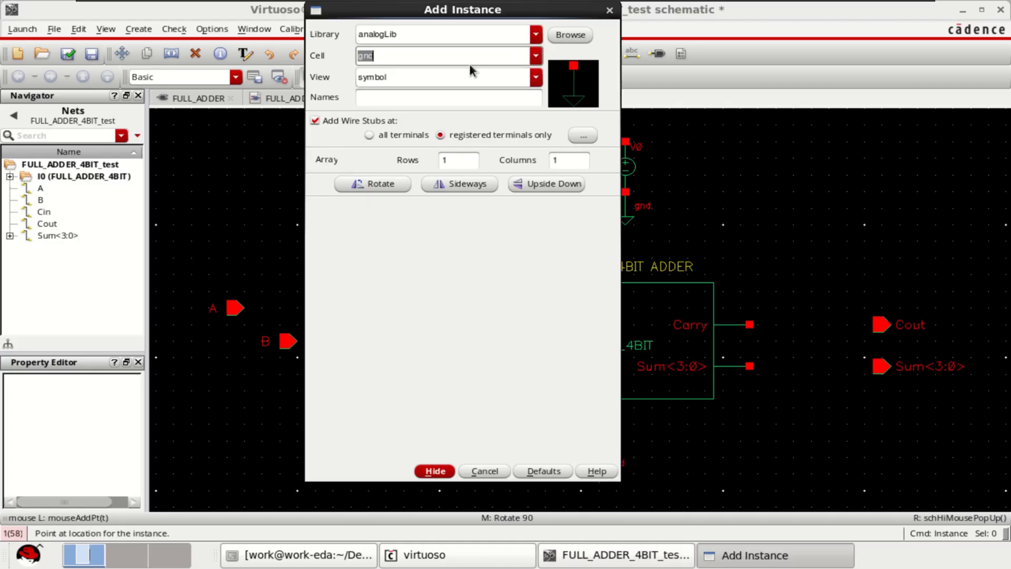
pyautogui.click(422, 55)
pyautogui.doubleClick(361, 55)
pyautogui.write('vpulse')
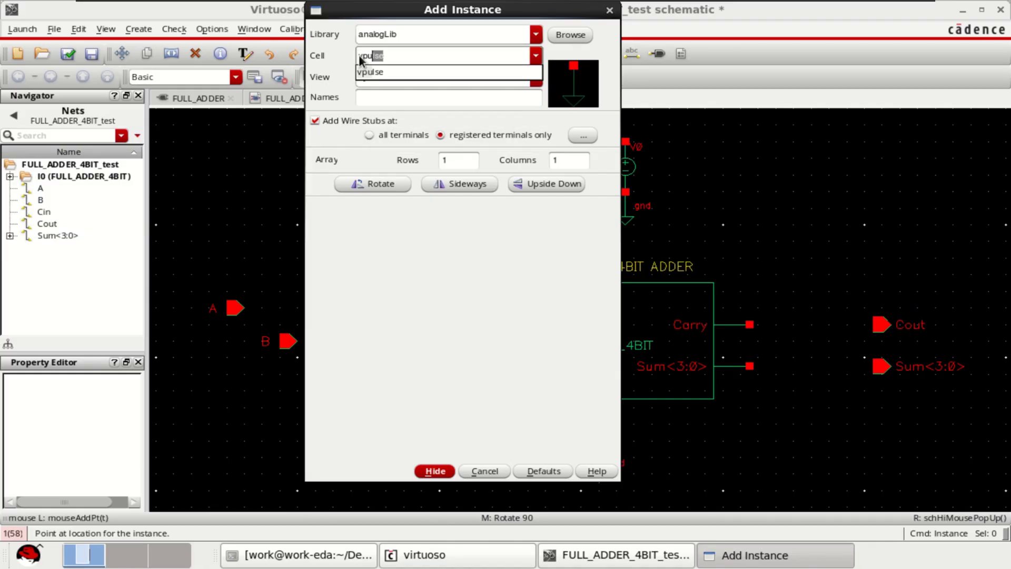
pyautogui.click(370, 71)
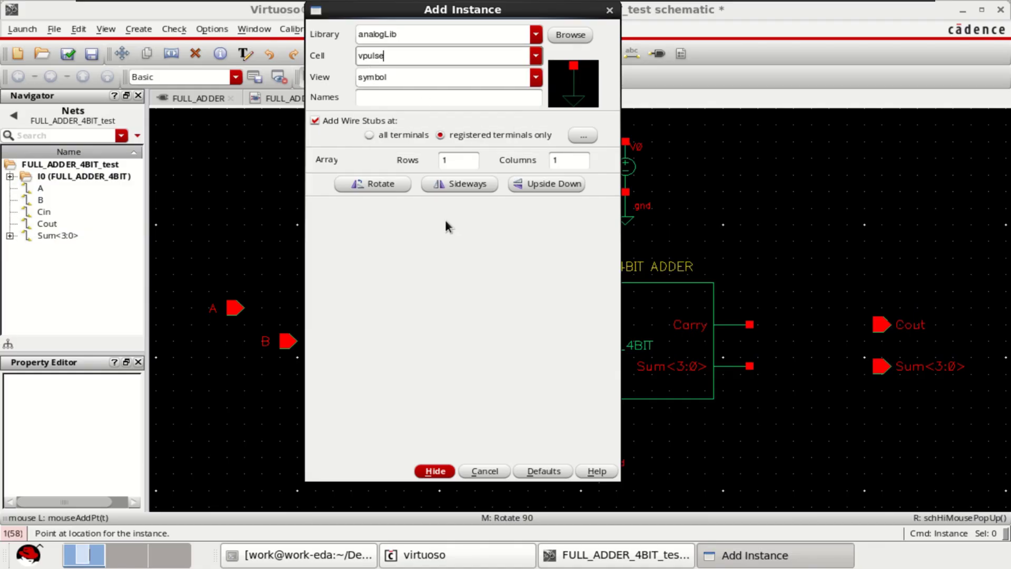
pyautogui.click(434, 471)
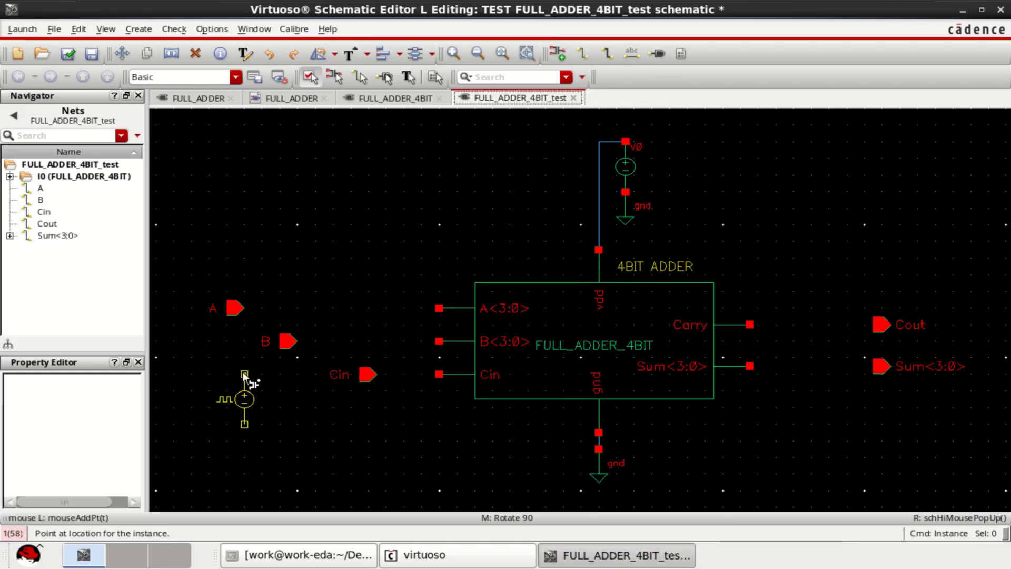
pyautogui.click(245, 338)
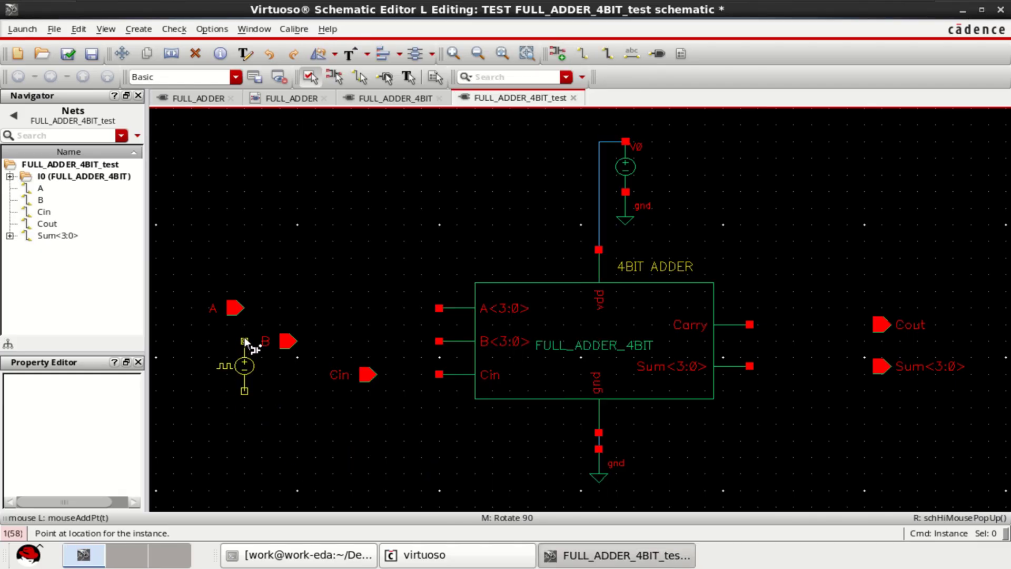
pyautogui.press('Escape')
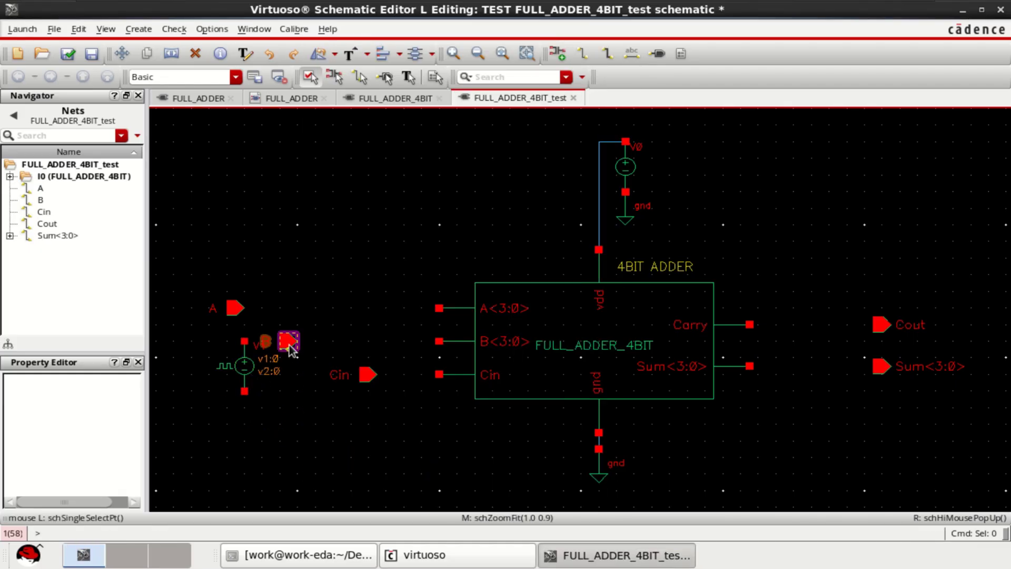
# Stretch pins B and Cin further to the right
pyautogui.click(288, 341)
pyautogui.press('s')
pyautogui.click(308, 342)
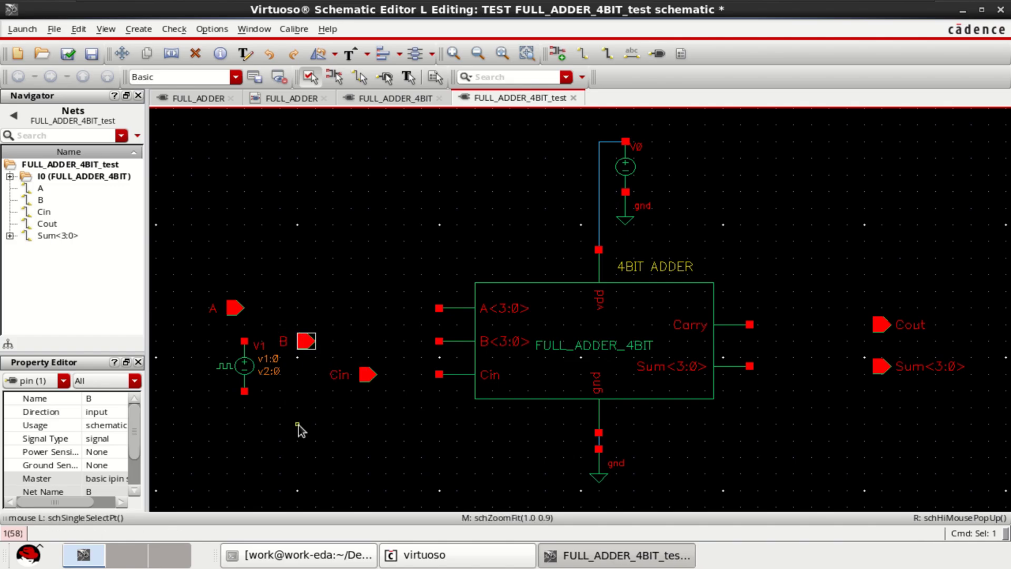
pyautogui.press('Escape')
pyautogui.click(369, 375)
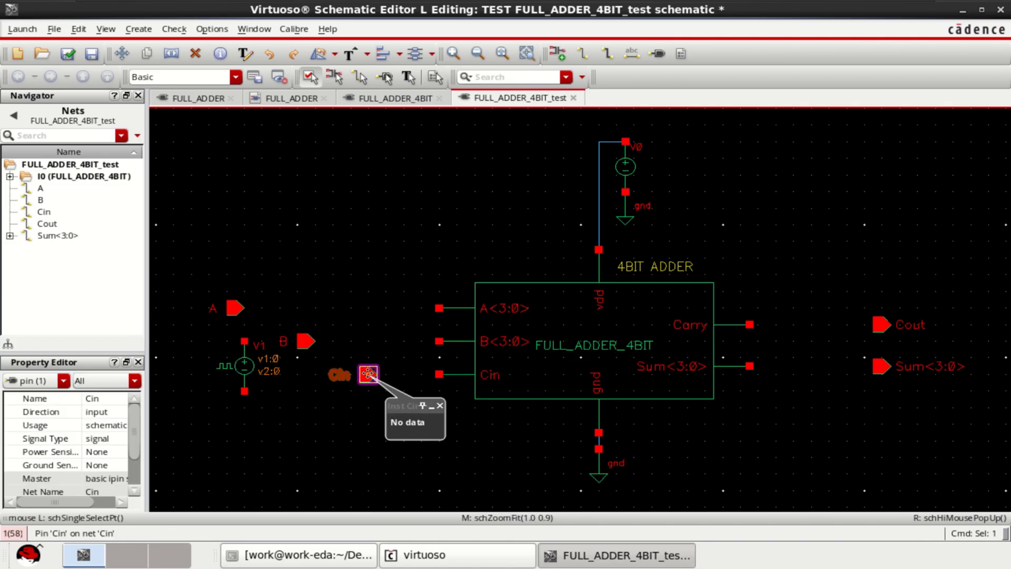
pyautogui.press('s')
pyautogui.click(387, 370)
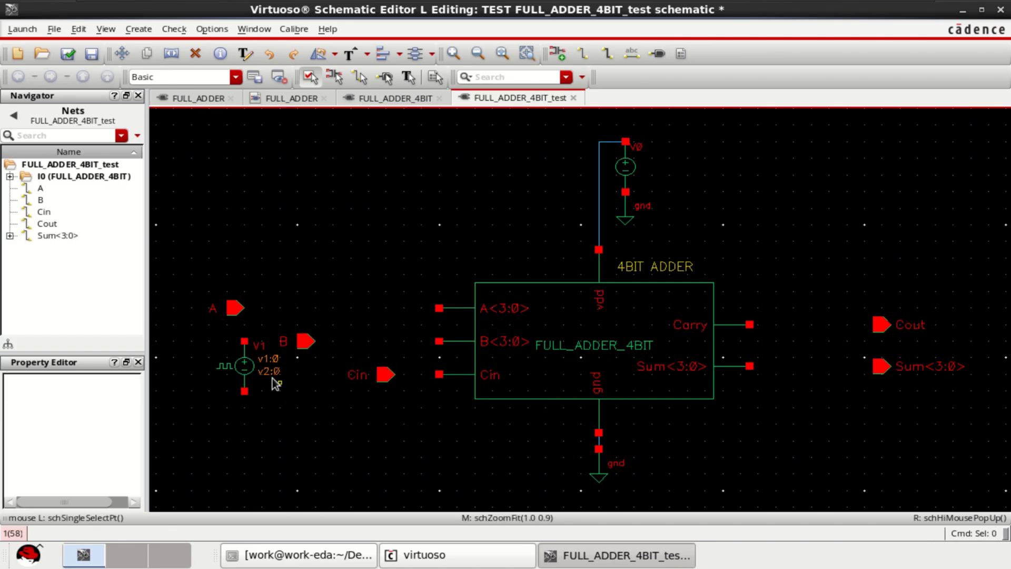
pyautogui.click(306, 342)
pyautogui.press('s')
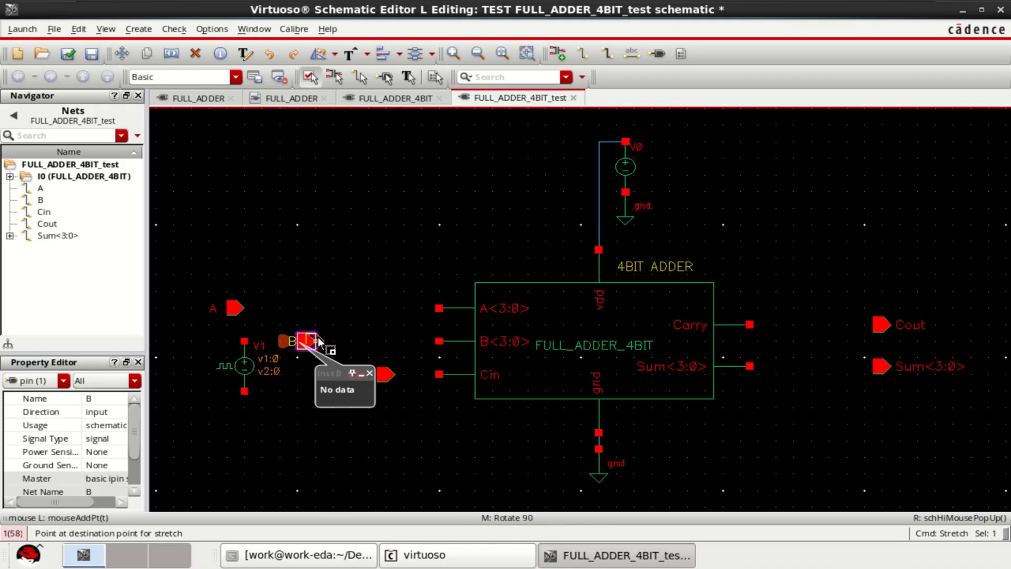
pyautogui.click(326, 345)
# Reposition V1 and copy a ground symbol onto its bottom terminal
pyautogui.press('Escape')
pyautogui.press('s')
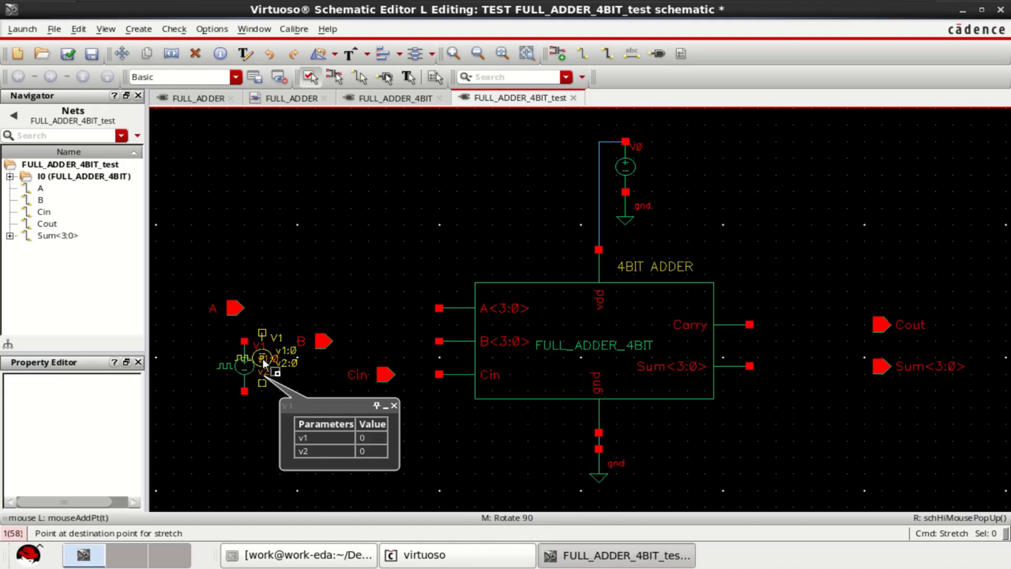
pyautogui.click(265, 358)
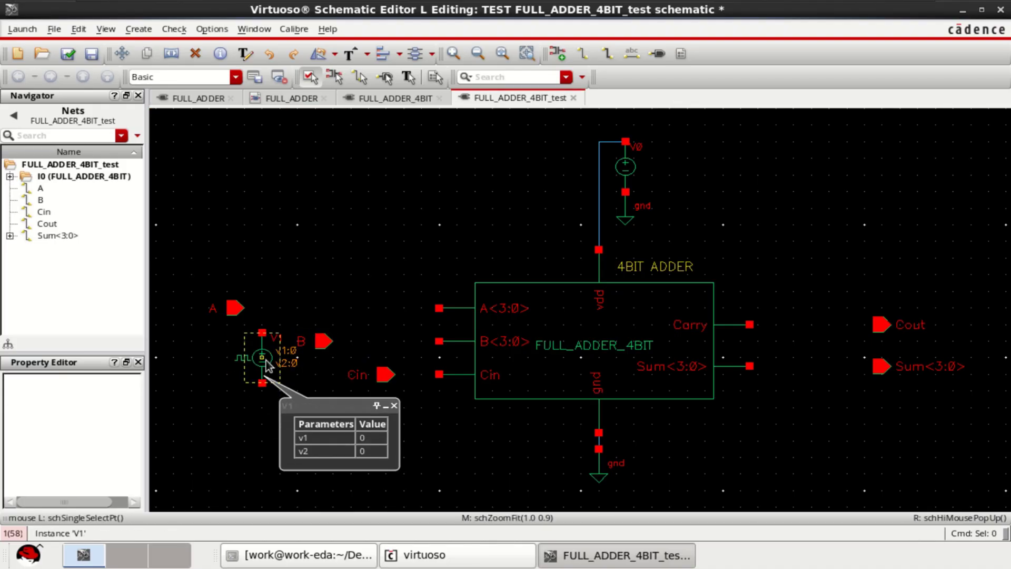
pyautogui.click(599, 472)
pyautogui.press('c')
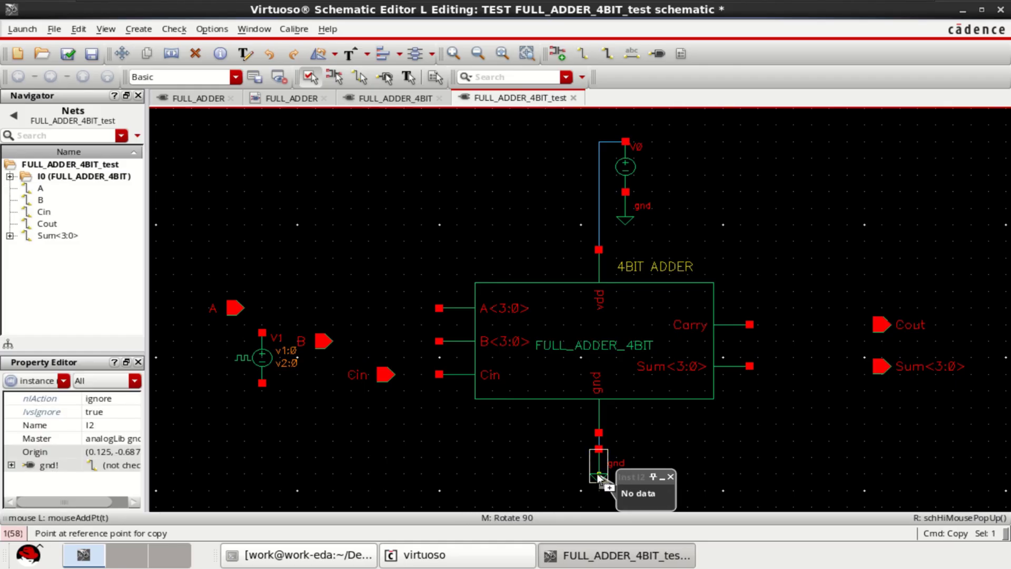
pyautogui.click(267, 405)
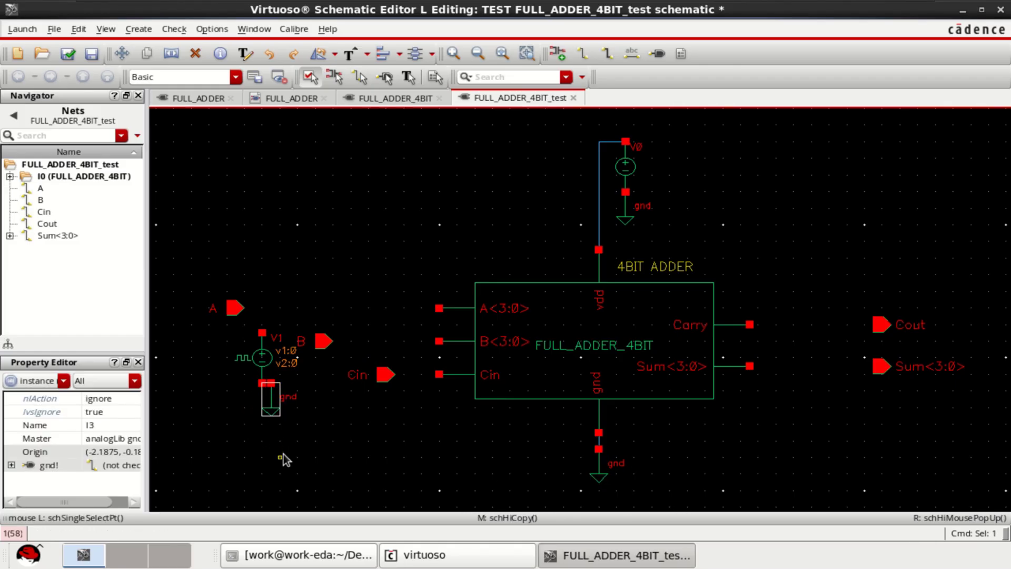
pyautogui.press('s')
pyautogui.click(271, 406)
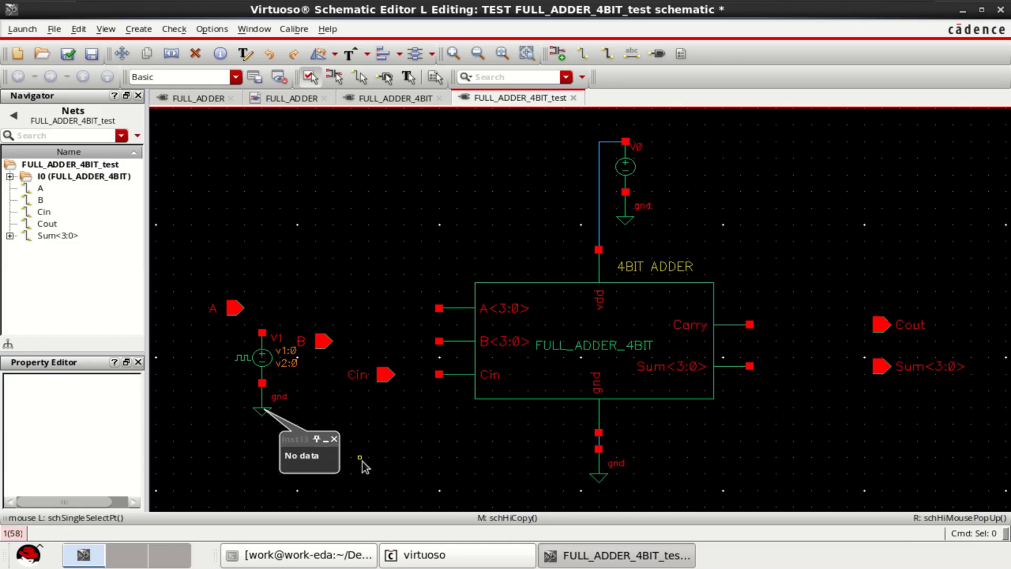
pyautogui.click(264, 357)
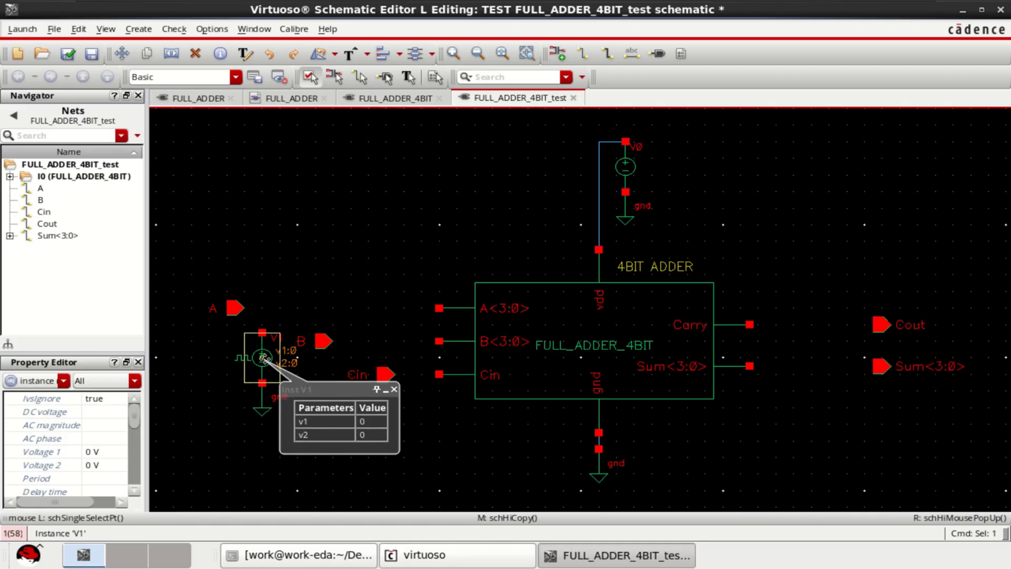
# Set V1's pulse parameters: 1 V high level, 100 ps pulse width, 5 ps rise
pyautogui.press('q')
pyautogui.click(266, 387)
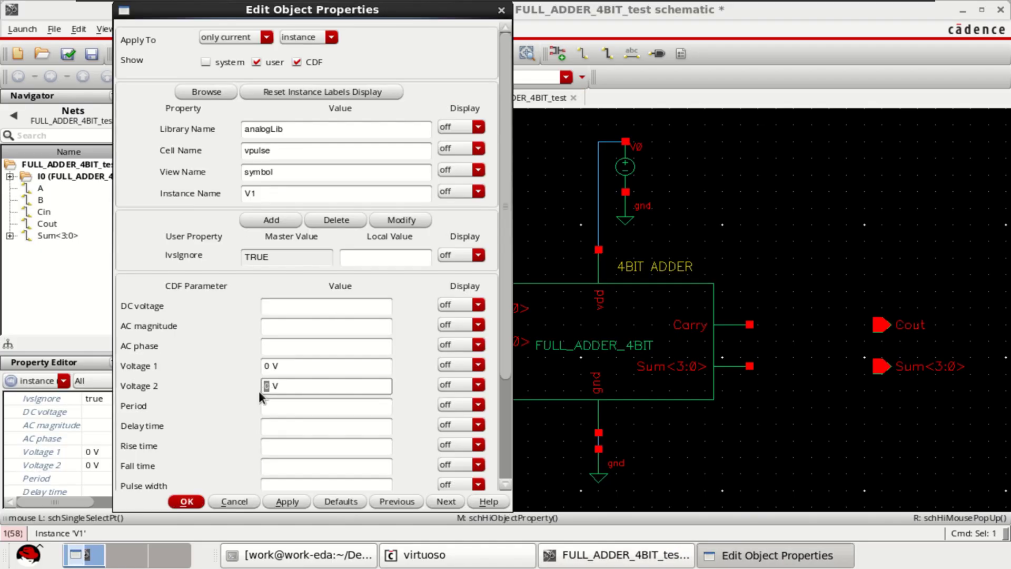
pyautogui.write('1')
pyautogui.scroll(-3, 258, 391)
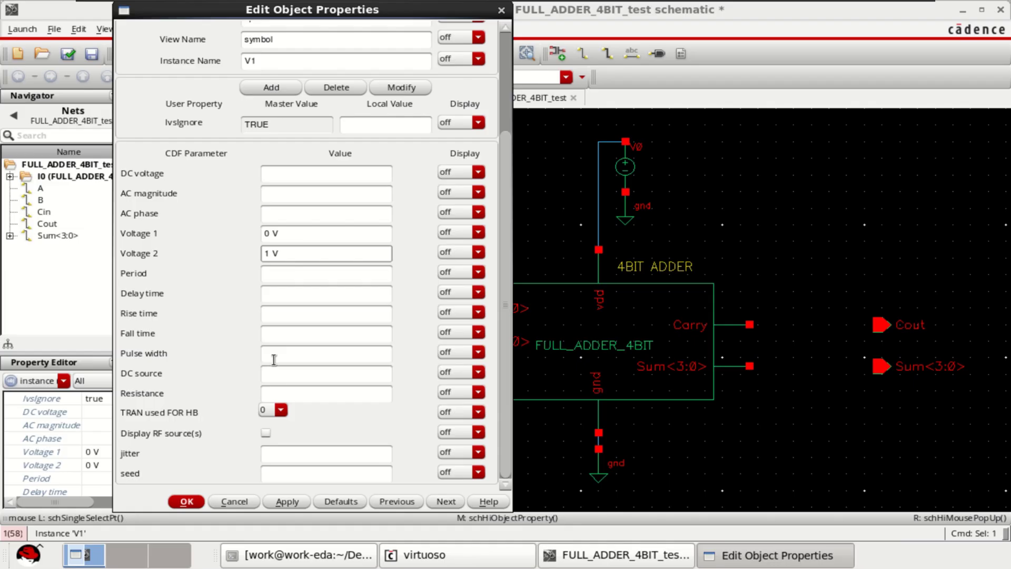
pyautogui.click(276, 356)
pyautogui.write('50p')
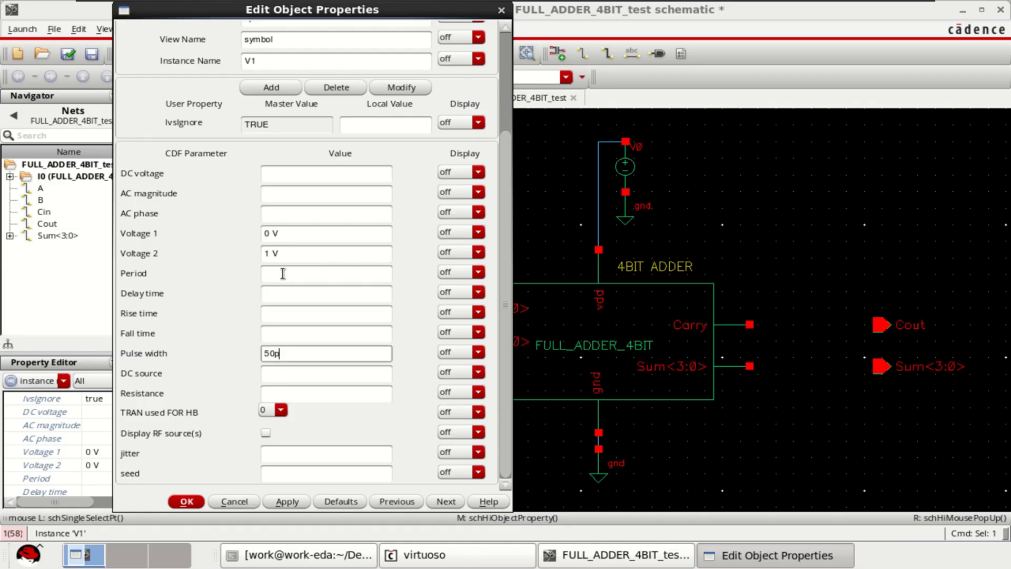
pyautogui.click(284, 273)
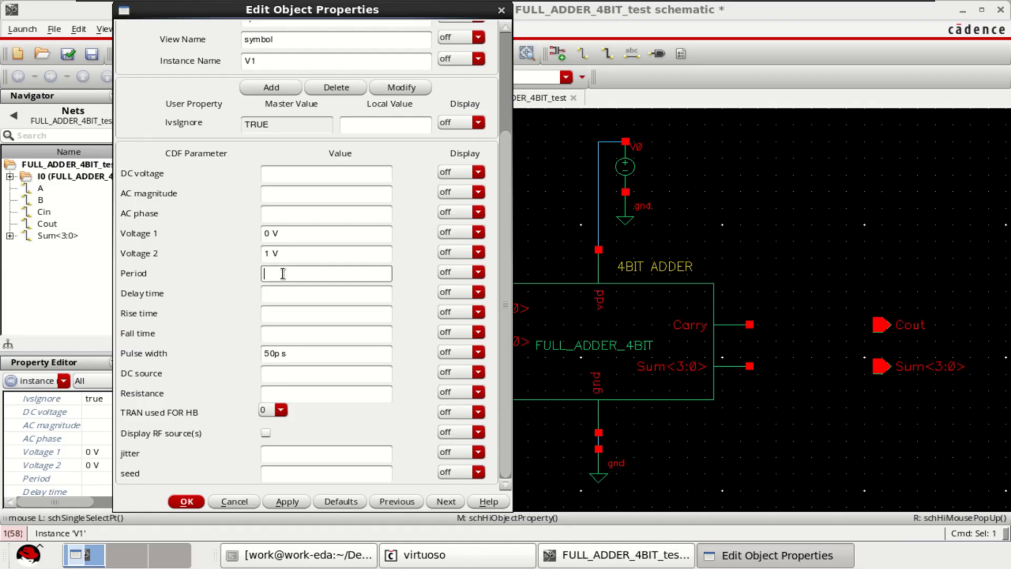
pyautogui.write('100p')
pyautogui.click(326, 341)
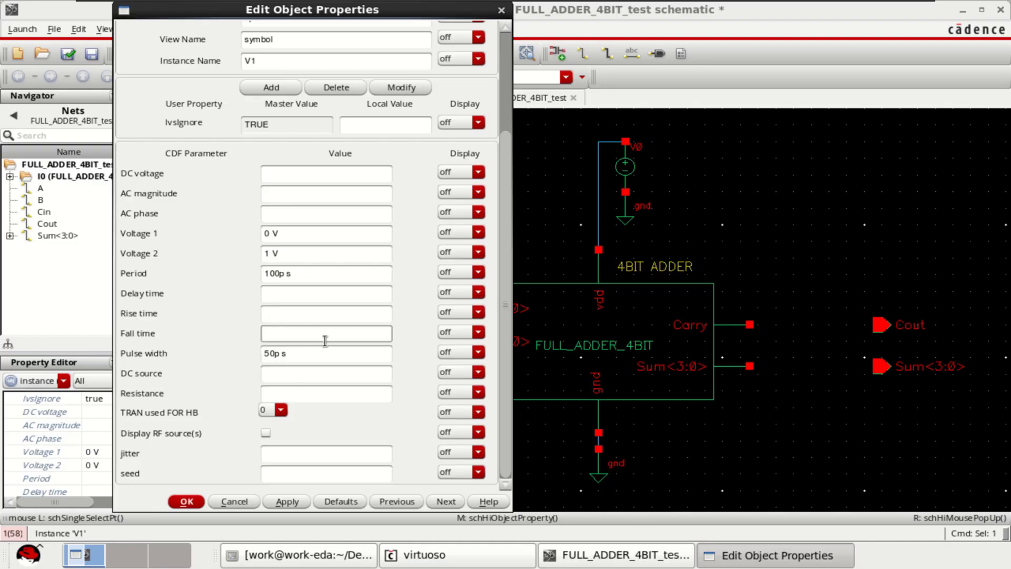
pyautogui.write('5p')
pyautogui.click(294, 313)
pyautogui.write('5')
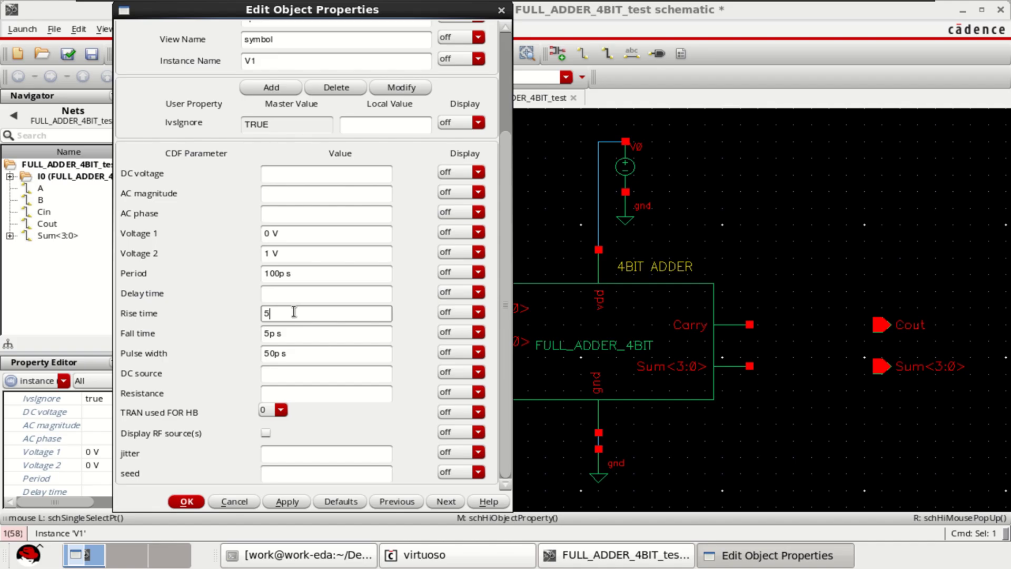
pyautogui.write('p')
pyautogui.click(187, 500)
pyautogui.click(218, 458)
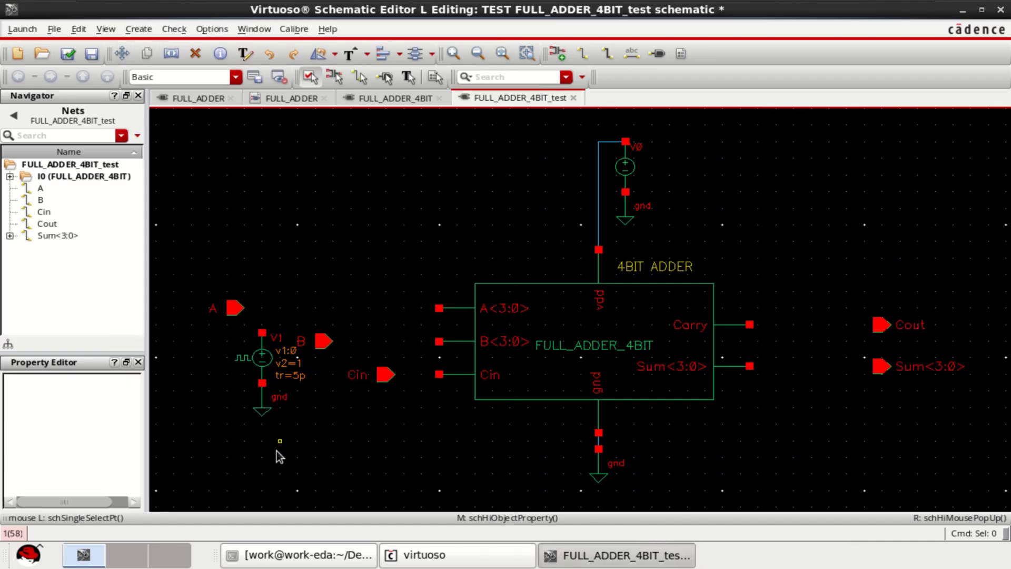
# Copy V1 with its ground to create V2 beside the Cin pin
pyautogui.click(254, 367)
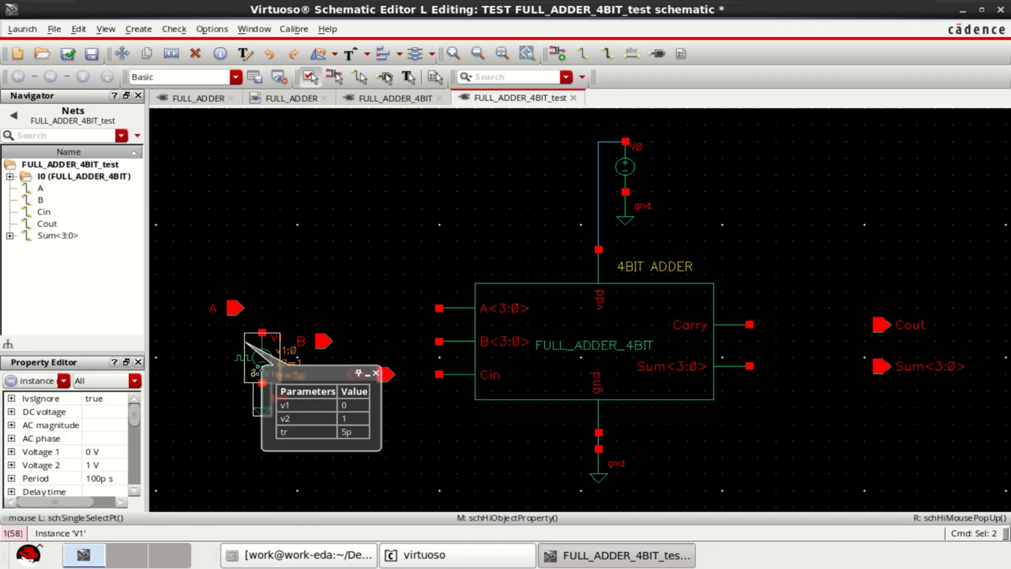
pyautogui.press('c')
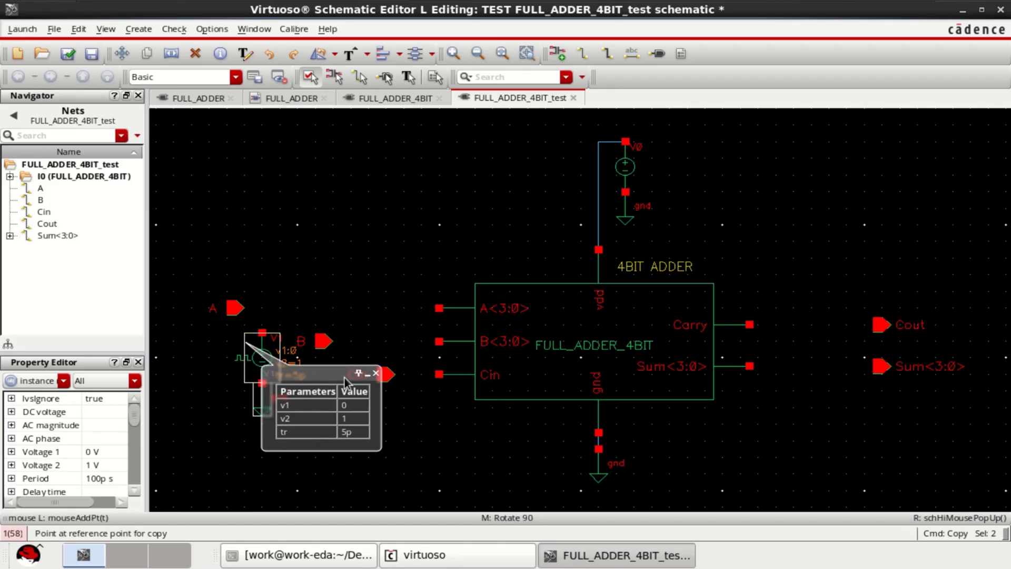
pyautogui.click(261, 338)
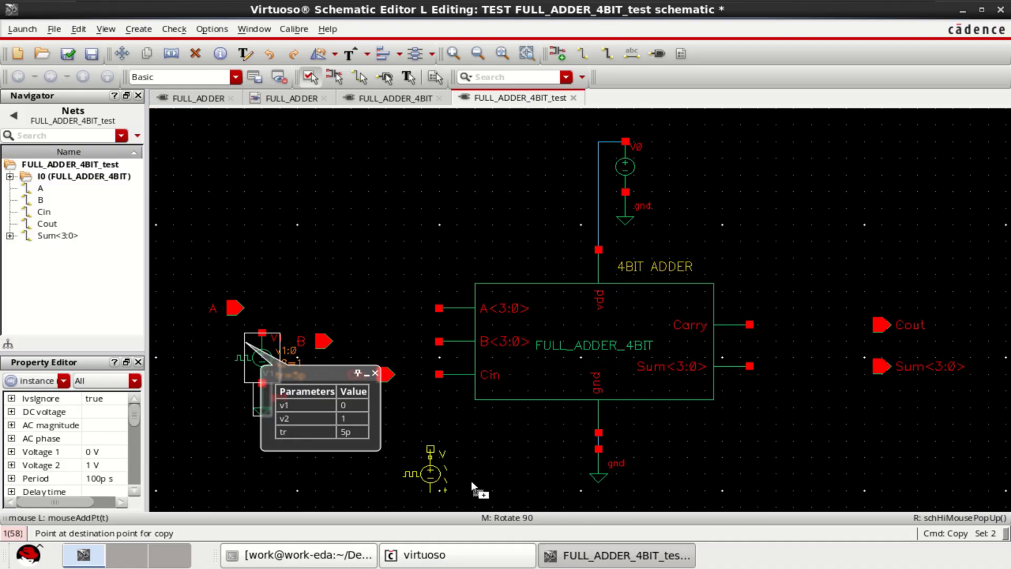
pyautogui.press('Escape')
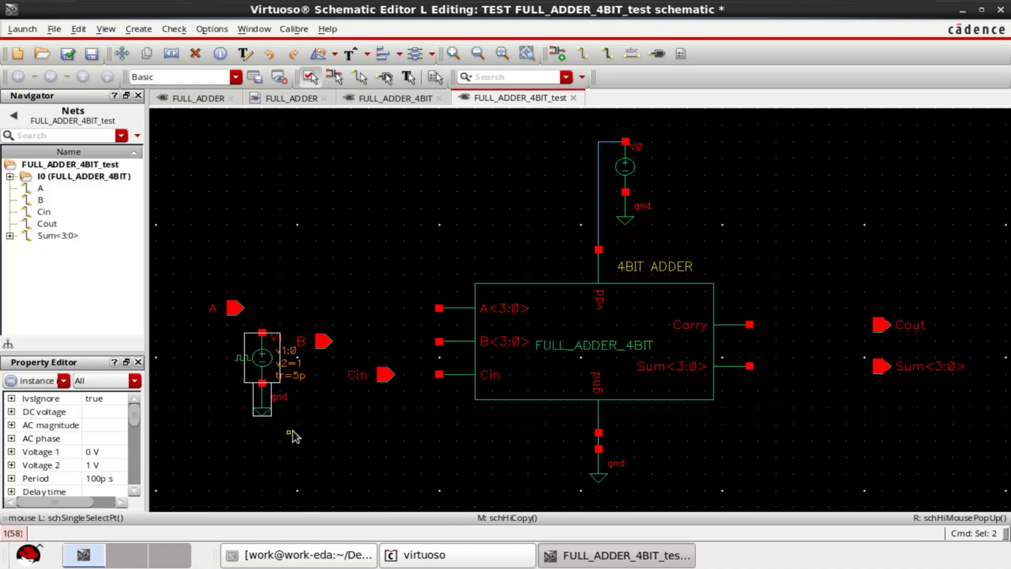
pyautogui.press('c')
pyautogui.click(272, 366)
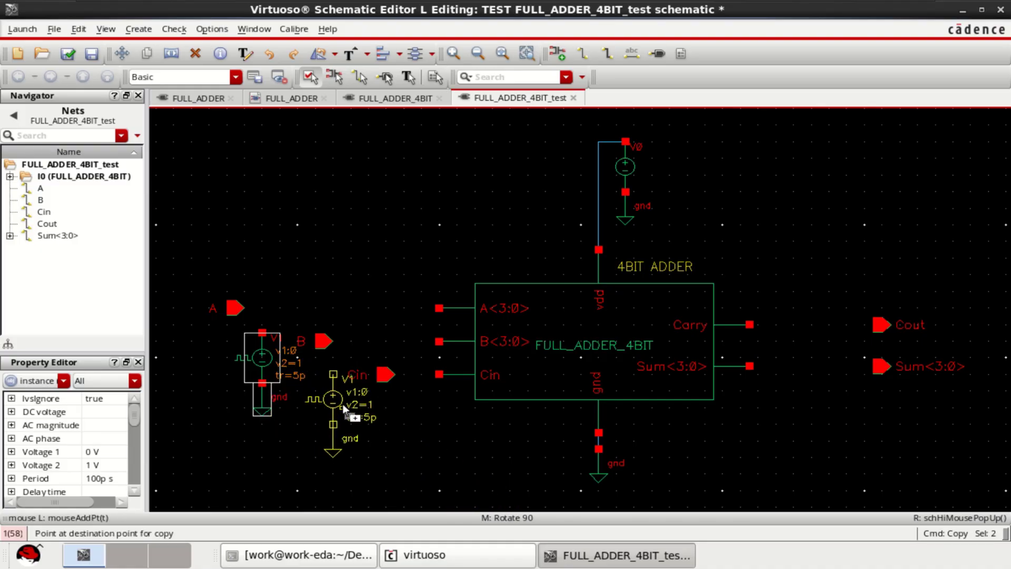
pyautogui.click(341, 400)
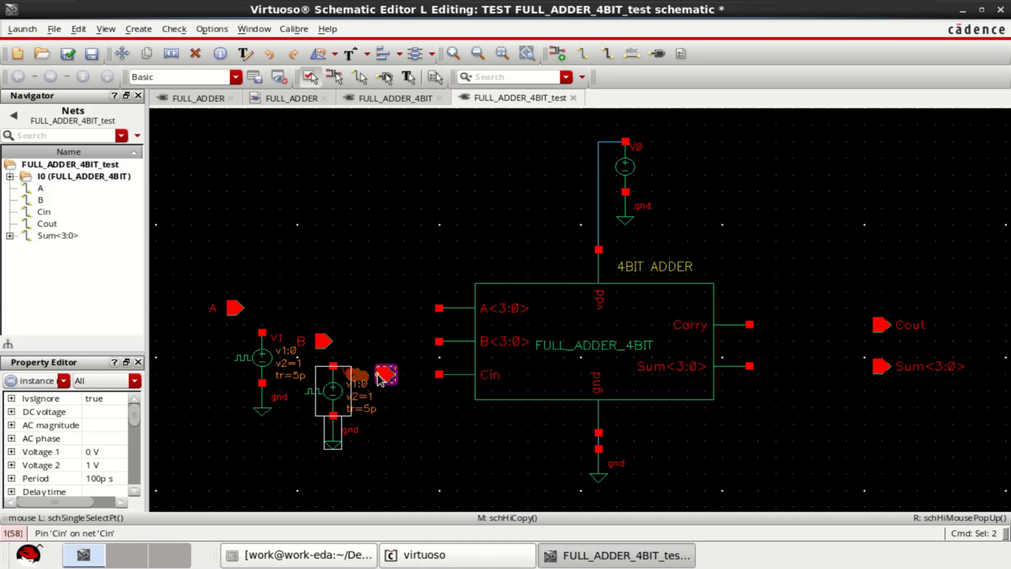
# Copy V2 to create V3 further right below Cin
pyautogui.press('c')
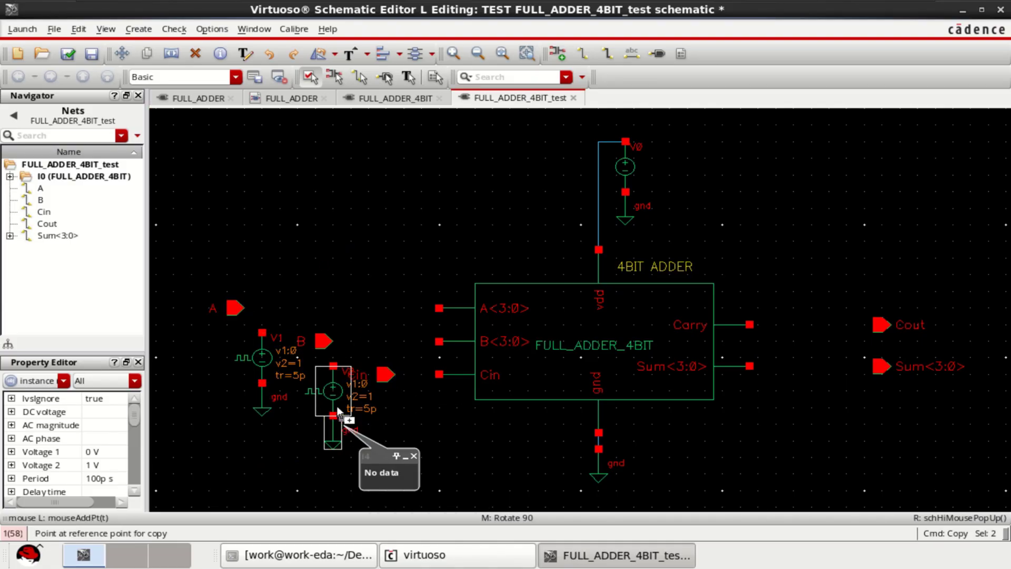
pyautogui.click(340, 408)
pyautogui.click(411, 433)
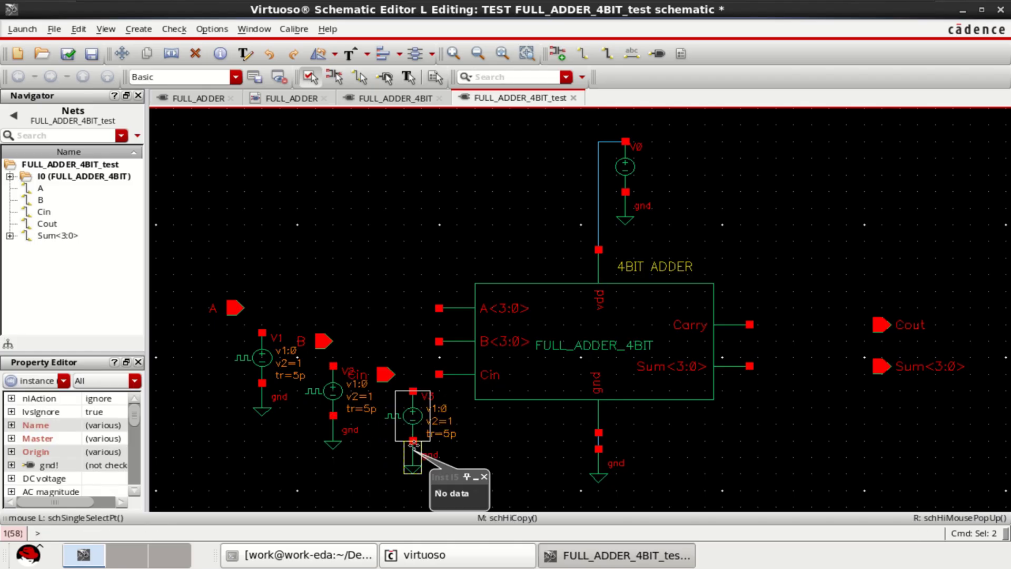
pyautogui.click(338, 397)
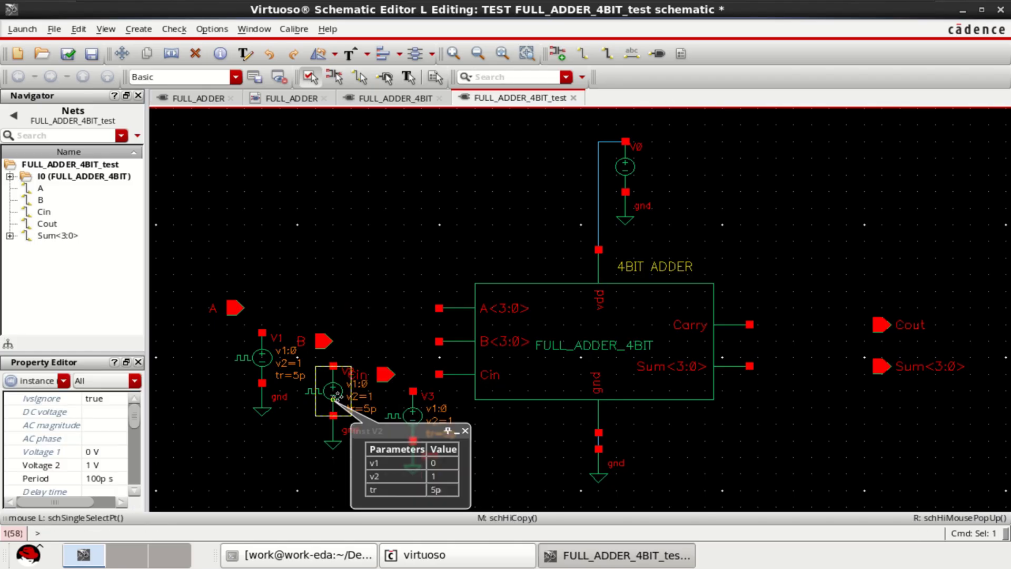
pyautogui.press('q')
# Set V2's period to 200 ps
pyautogui.click(265, 354)
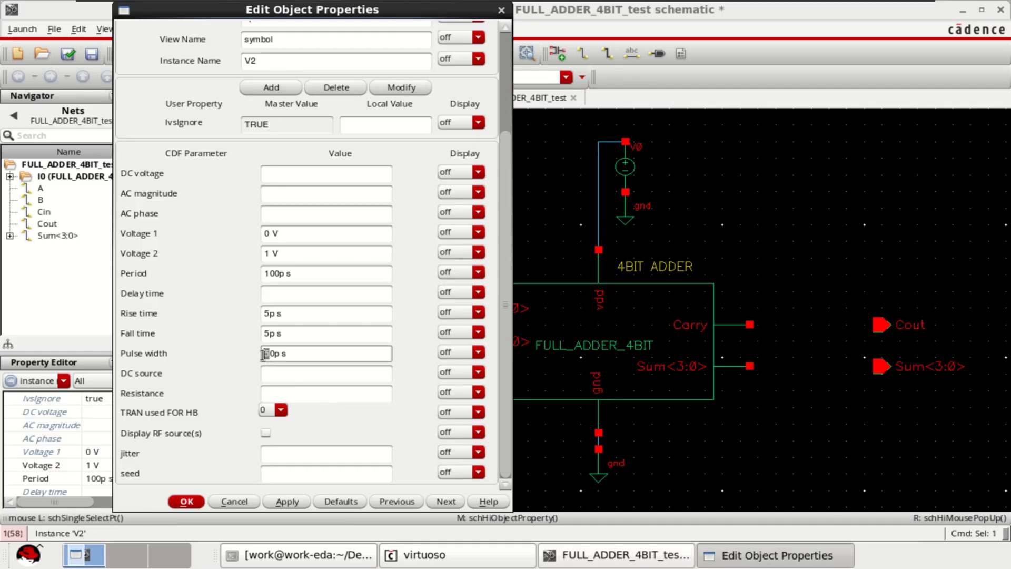
pyautogui.click(268, 275)
pyautogui.write('2')
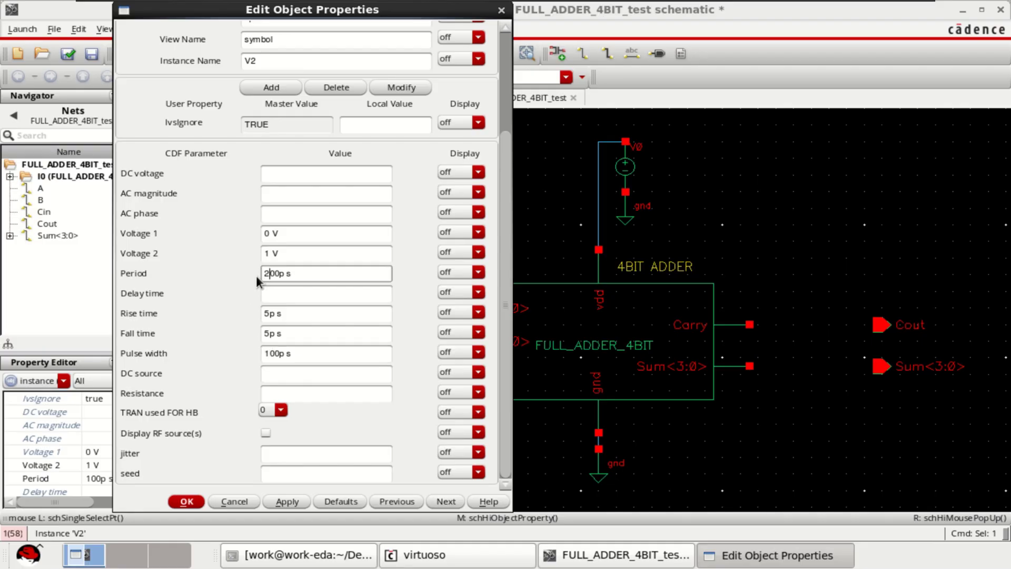
pyautogui.click(187, 501)
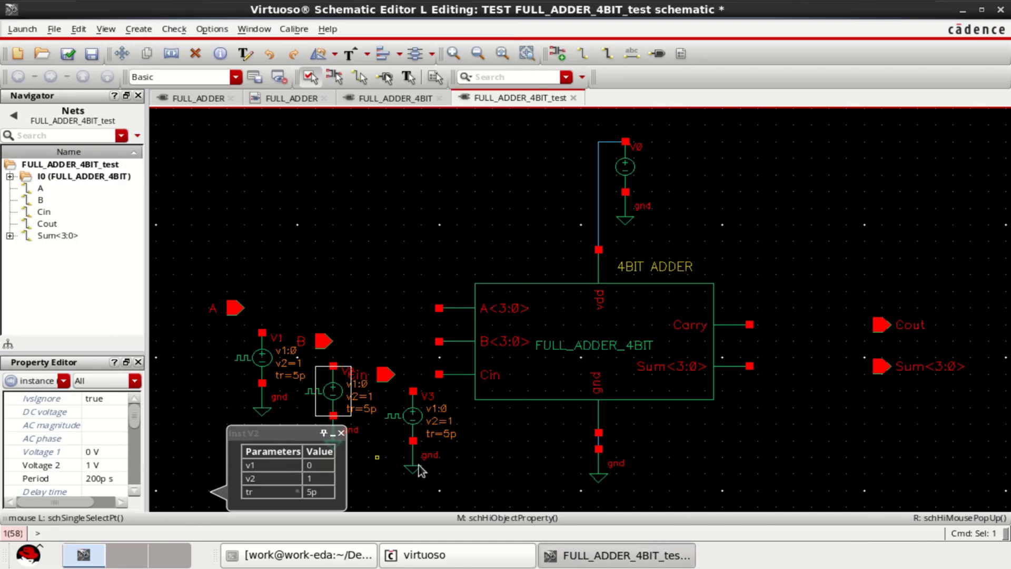
# Give V3 a 200 ps pulse width and 400 ps period
pyautogui.click(413, 414)
pyautogui.press('q')
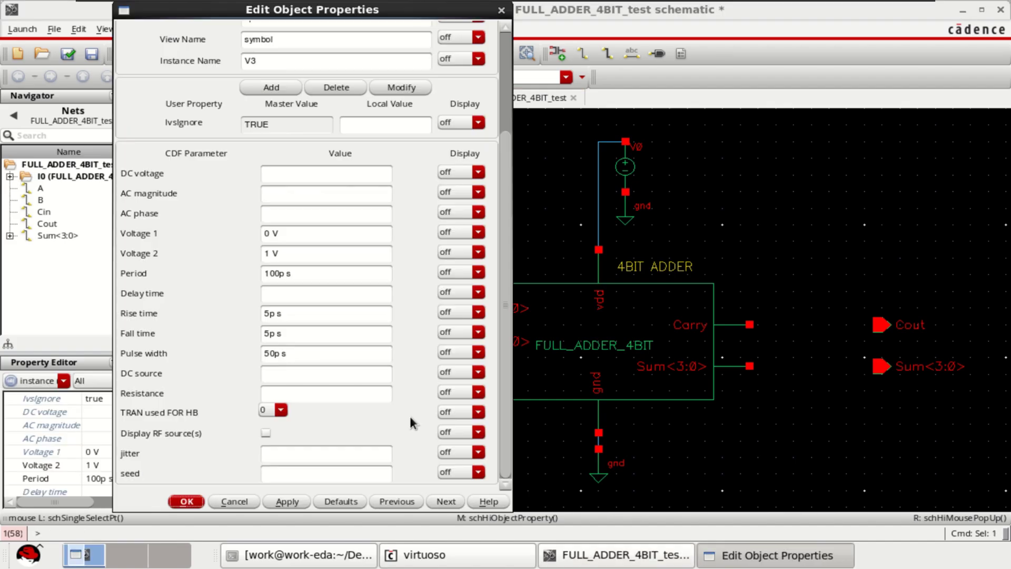
pyautogui.click(265, 353)
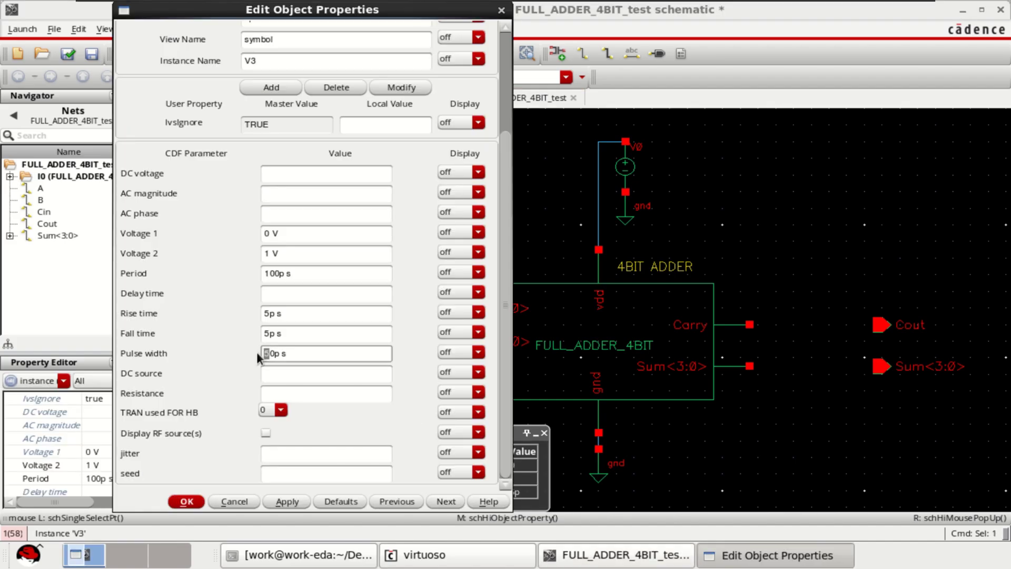
pyautogui.write('20')
pyautogui.click(267, 274)
pyautogui.write('4')
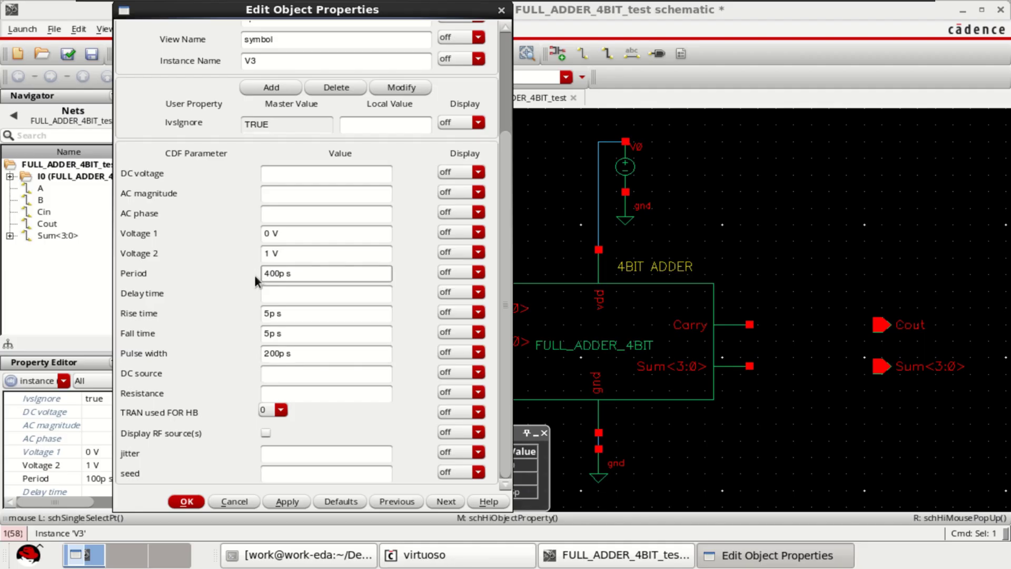
pyautogui.click(190, 504)
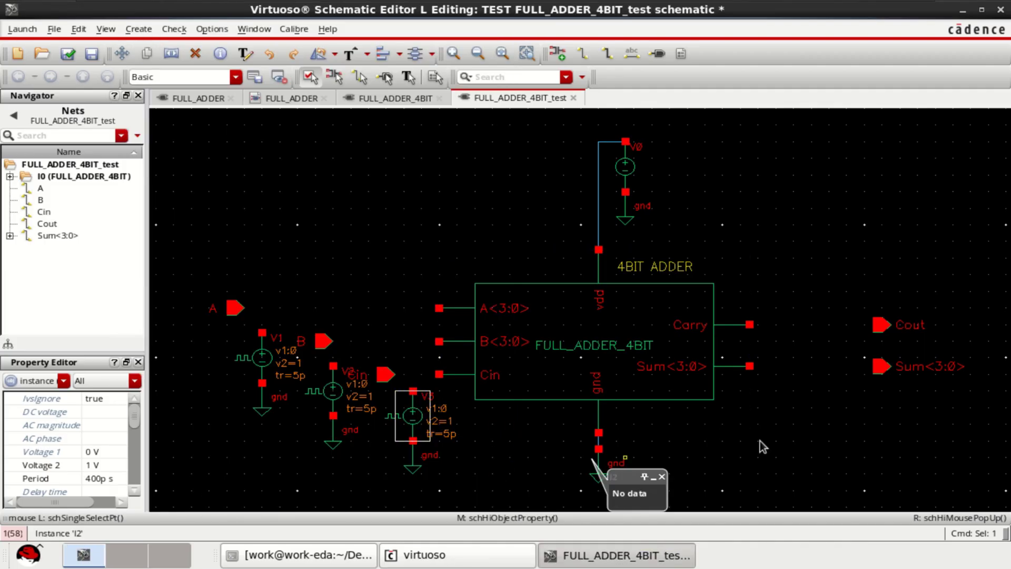
# Wire pin A to the adder's A<3:0> input and join V1 to that net
pyautogui.click(822, 437)
pyautogui.click(583, 53)
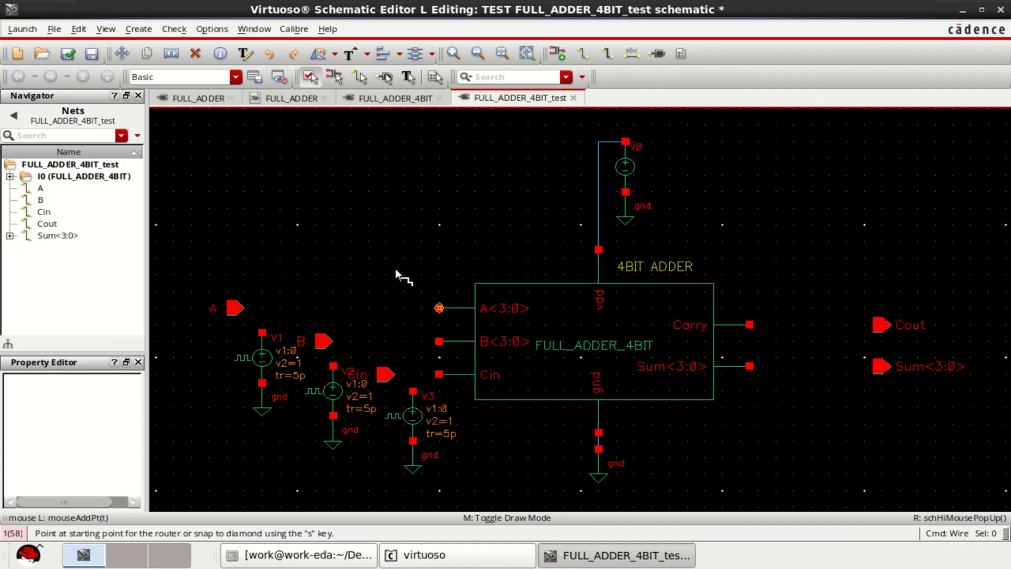
pyautogui.click(235, 308)
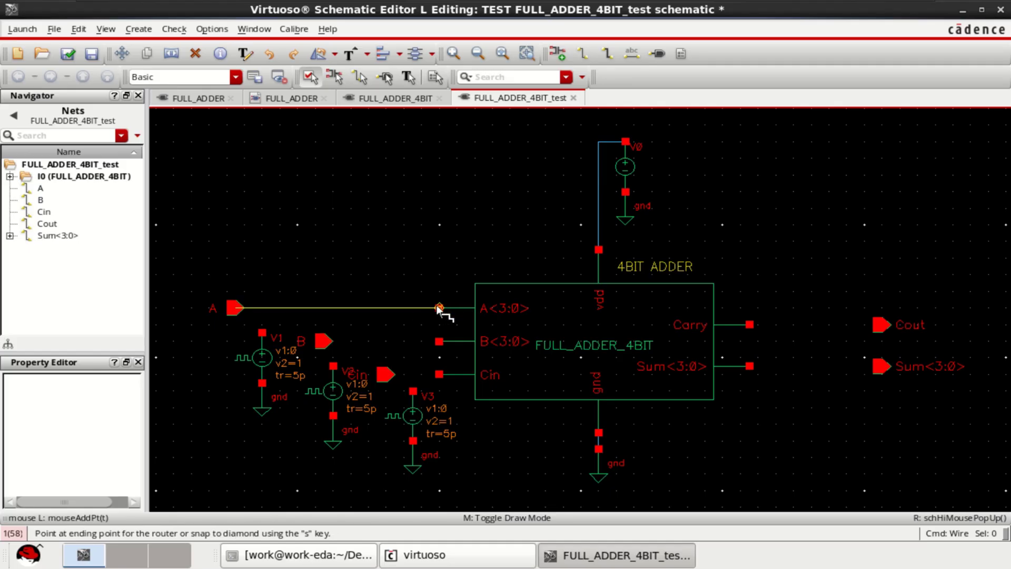
pyautogui.click(437, 307)
pyautogui.click(263, 333)
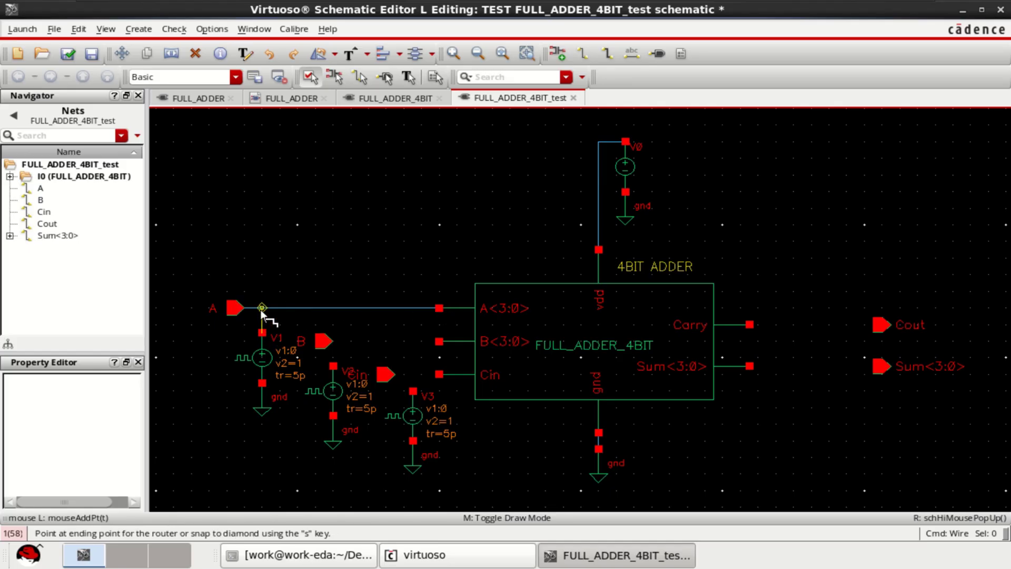
pyautogui.click(262, 308)
# Wire pin B to B<3:0> and Cin to the Cin input, joining V3 to Cin
pyautogui.click(322, 340)
pyautogui.press('Escape')
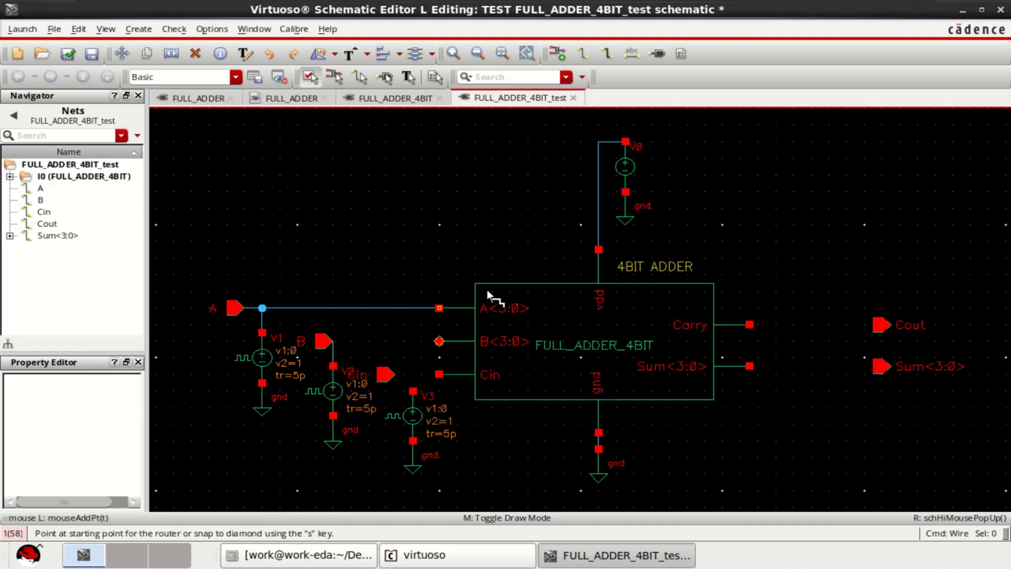
pyautogui.click(439, 342)
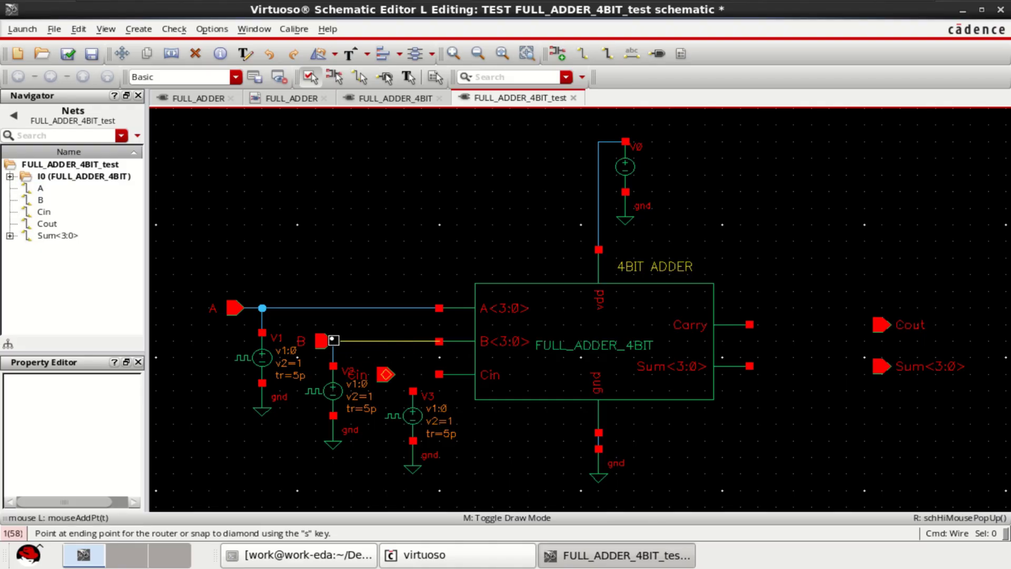
pyautogui.click(330, 341)
pyautogui.click(393, 374)
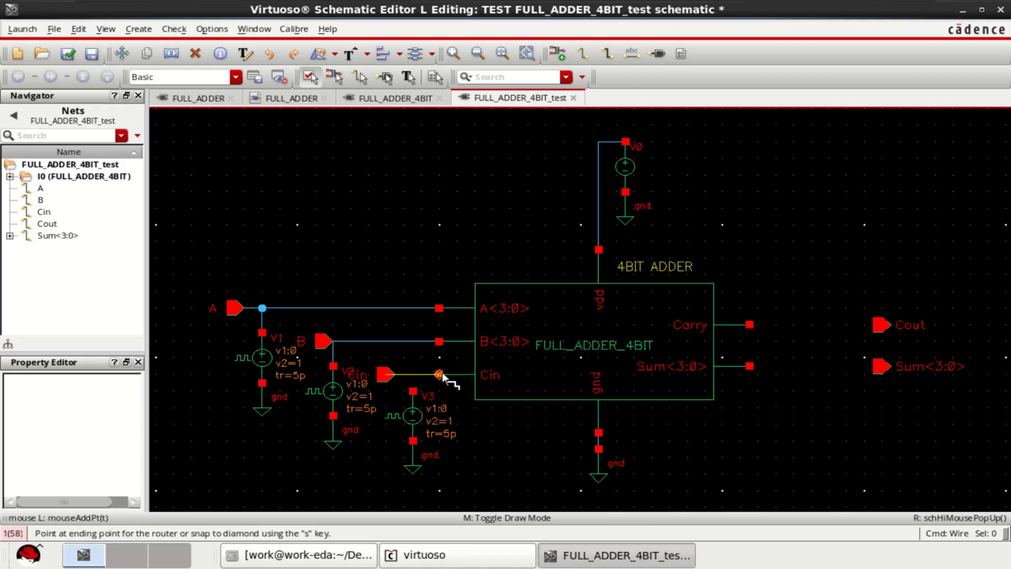
pyautogui.click(440, 374)
pyautogui.click(412, 389)
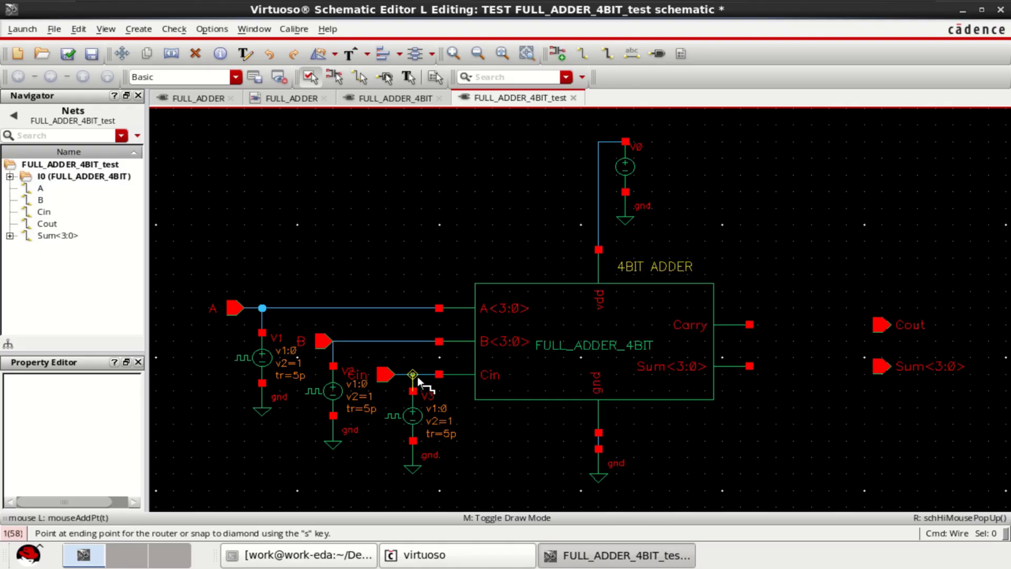
pyautogui.click(412, 373)
# Wire Carry to the Cout pin and bus-wire Sum<3:0> to its pin
pyautogui.click(883, 324)
pyautogui.click(751, 324)
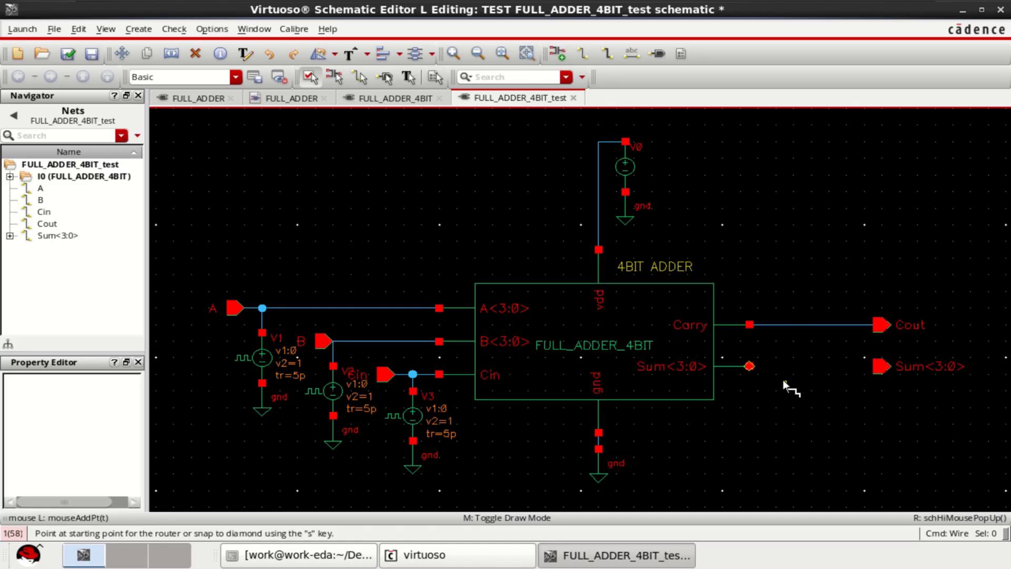
pyautogui.press('Escape')
pyautogui.click(607, 53)
pyautogui.click(883, 368)
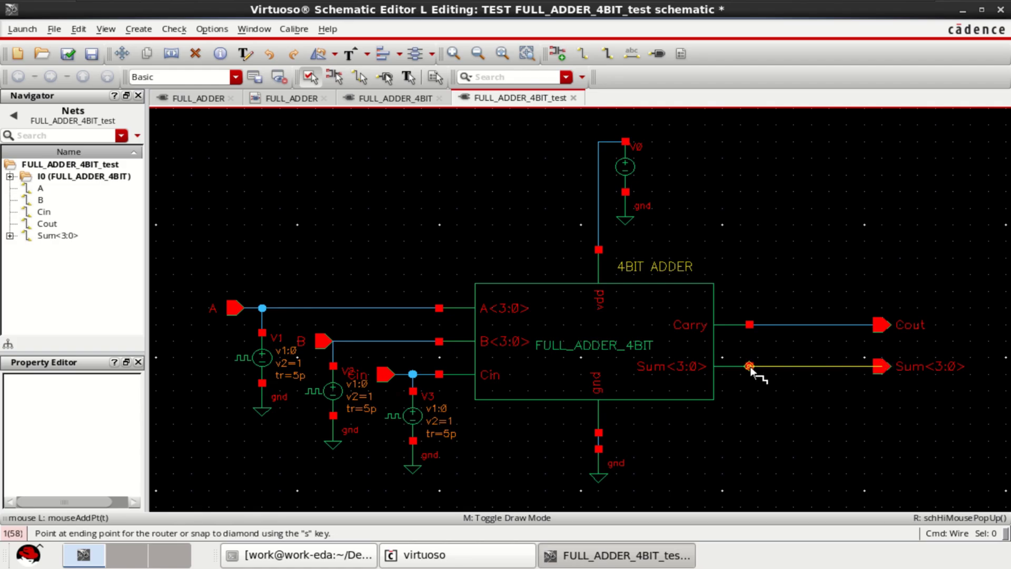
pyautogui.click(750, 366)
pyautogui.press('Escape')
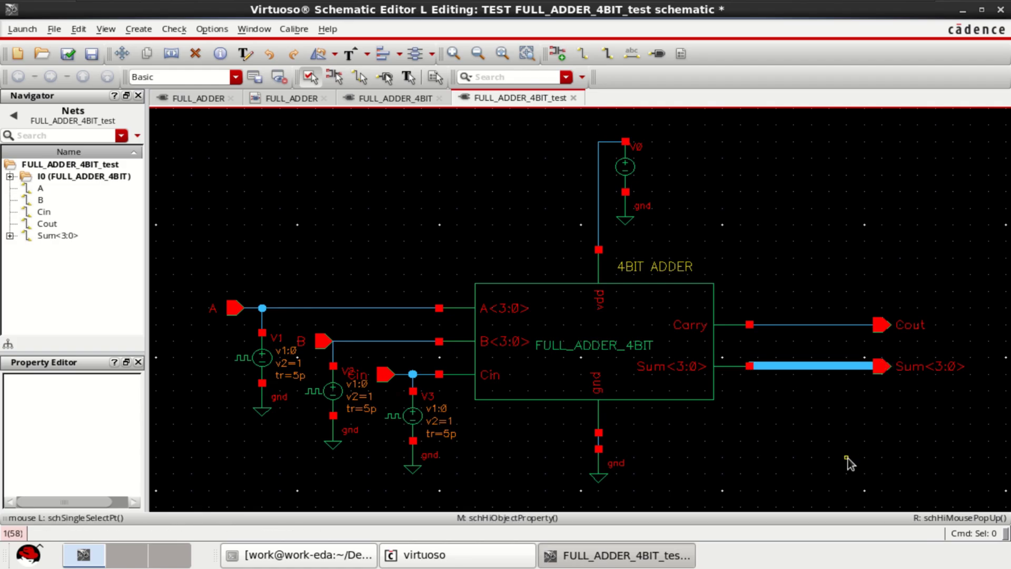
pyautogui.press('f')
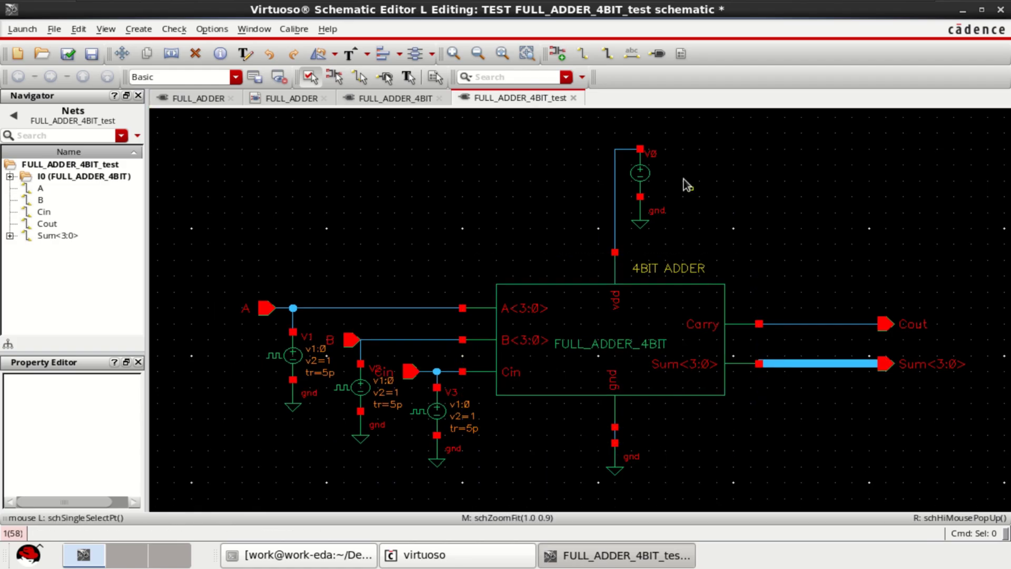
# Set V0's DC voltage to 1 V, then check and save the testbench
pyautogui.click(642, 175)
pyautogui.press('q')
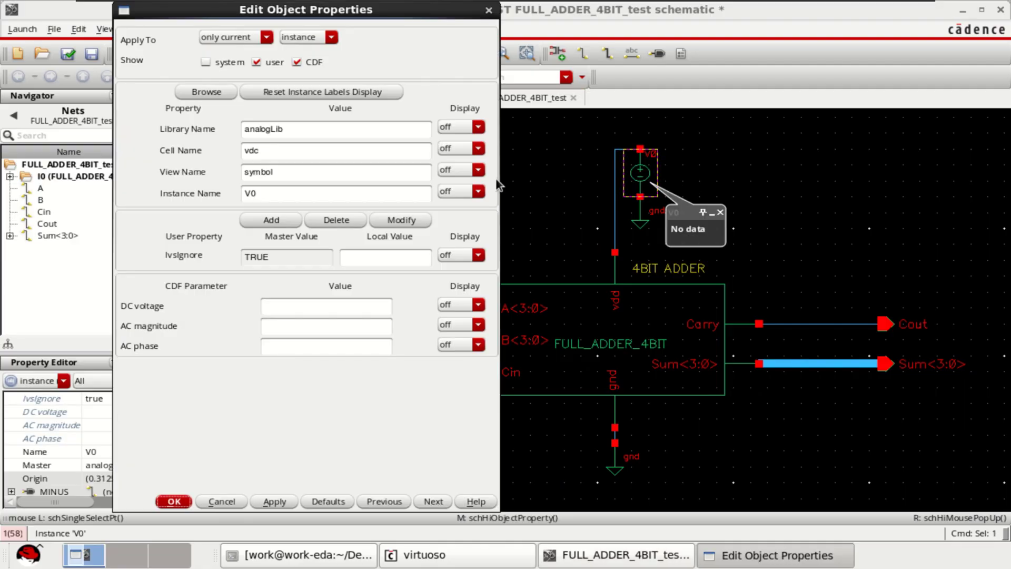
pyautogui.click(290, 308)
pyautogui.write('1')
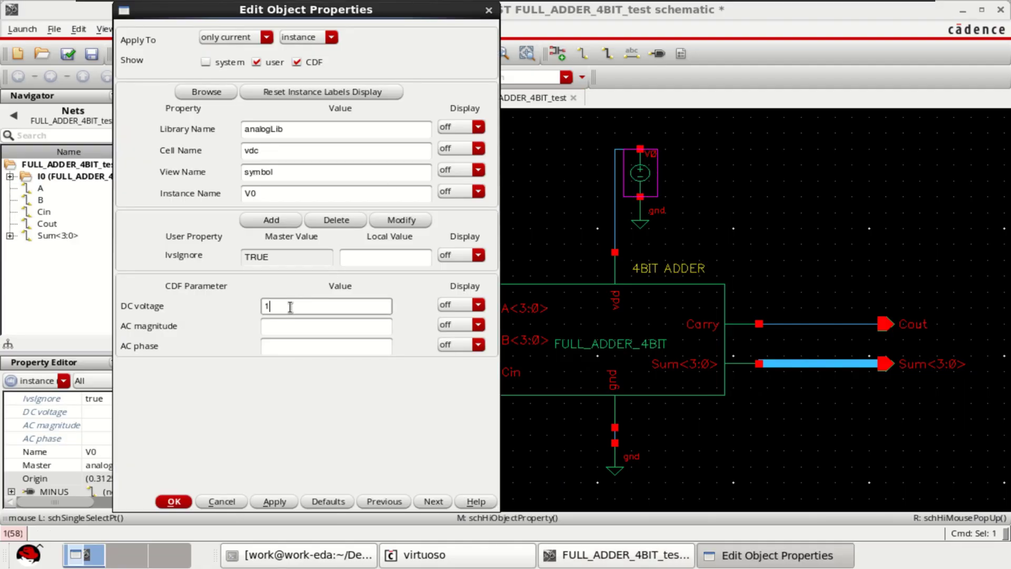
pyautogui.click(174, 501)
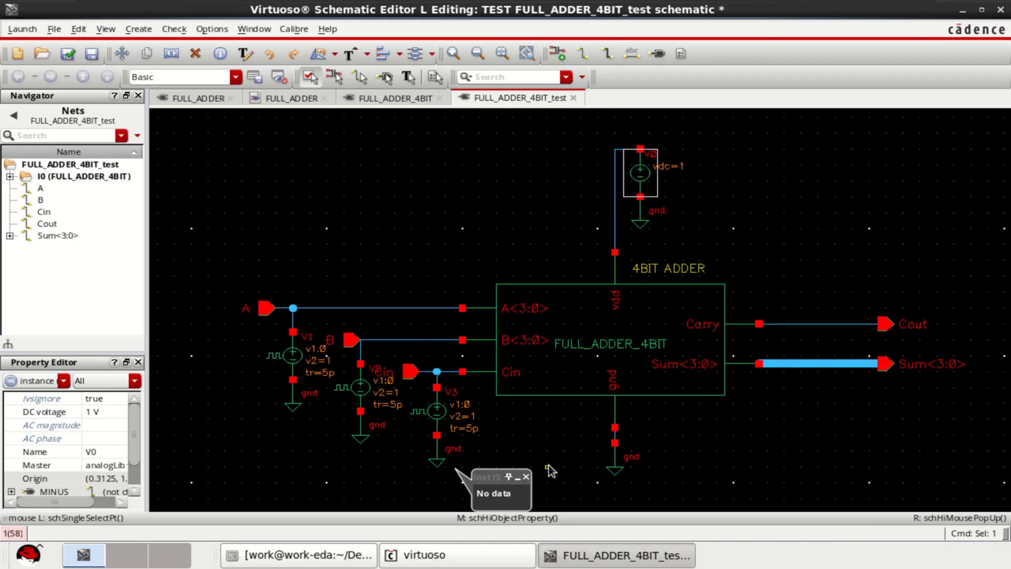
pyautogui.click(68, 53)
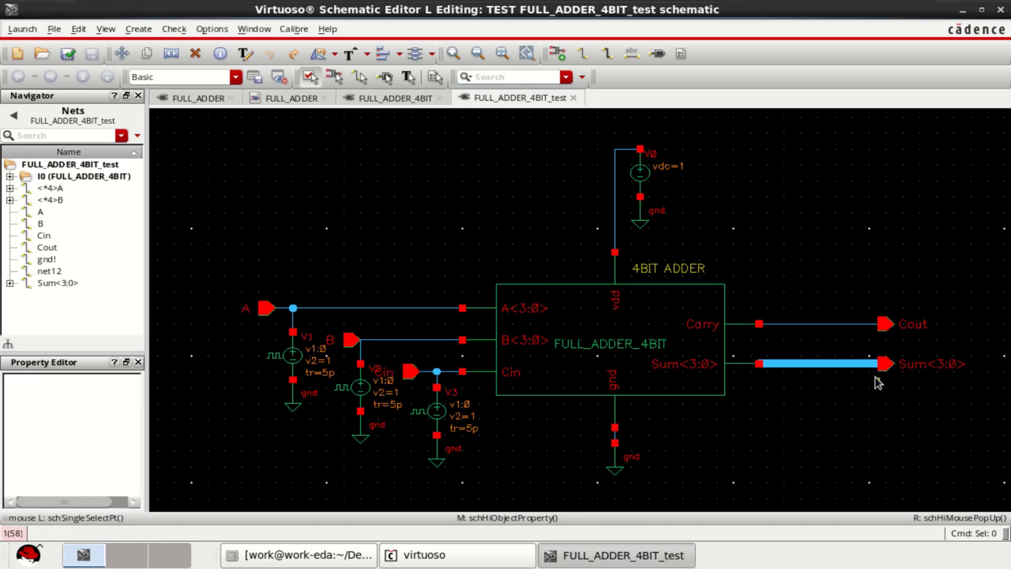
# Check and save again, then launch ADE L for FULL_ADDER_4BIT_test
pyautogui.click(67, 58)
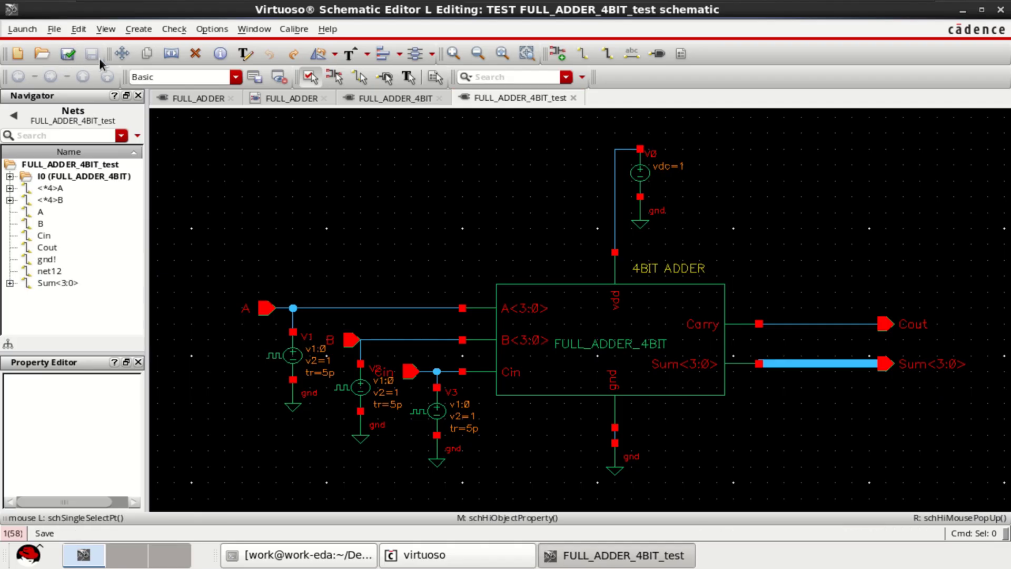
pyautogui.click(24, 29)
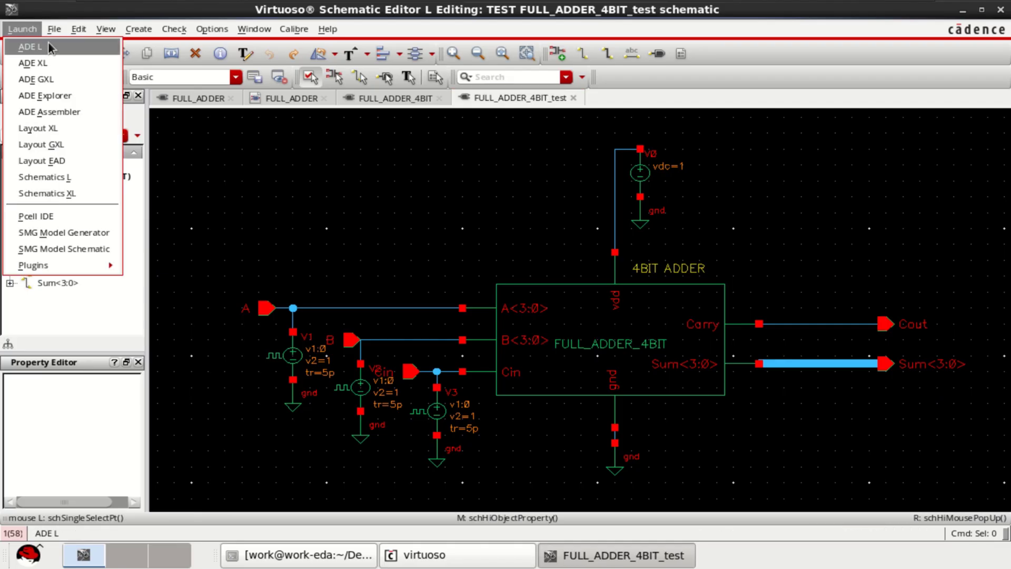
pyautogui.click(48, 42)
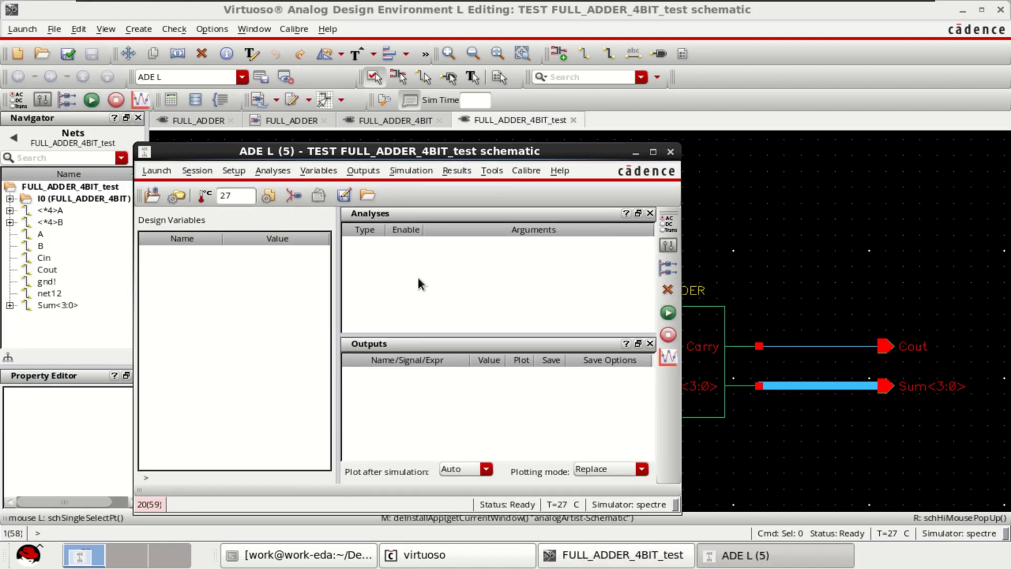
# Add an enabled tran analysis with 600p stop time and liberal accuracy
pyautogui.rightClick(418, 276)
pyautogui.click(462, 272)
pyautogui.write('6')
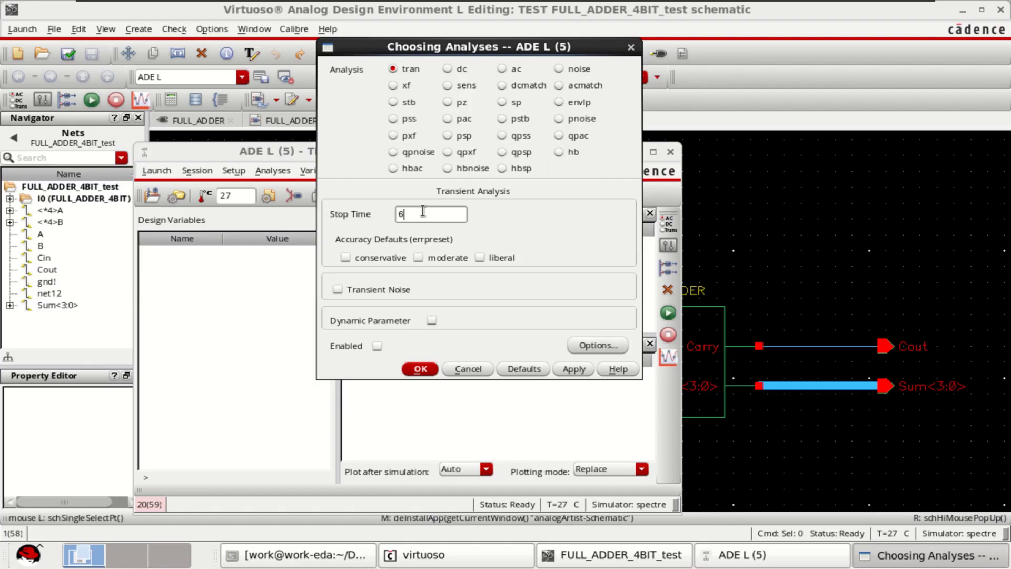
pyautogui.write('00p')
pyautogui.click(481, 257)
pyautogui.click(419, 369)
pyautogui.rightClick(475, 397)
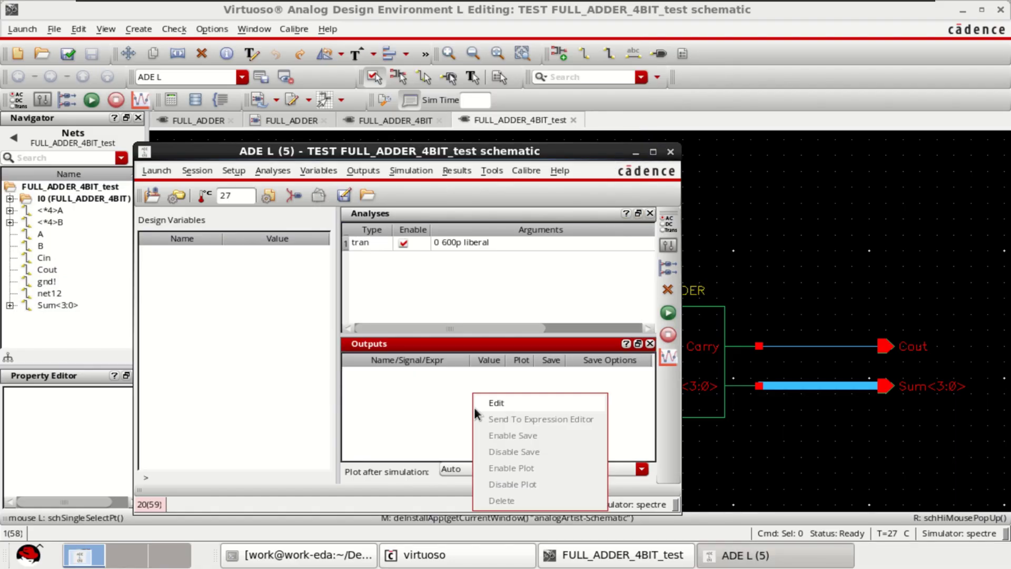
# Pick nets A, B and Cin from the schematic as plotted outputs
pyautogui.click(510, 402)
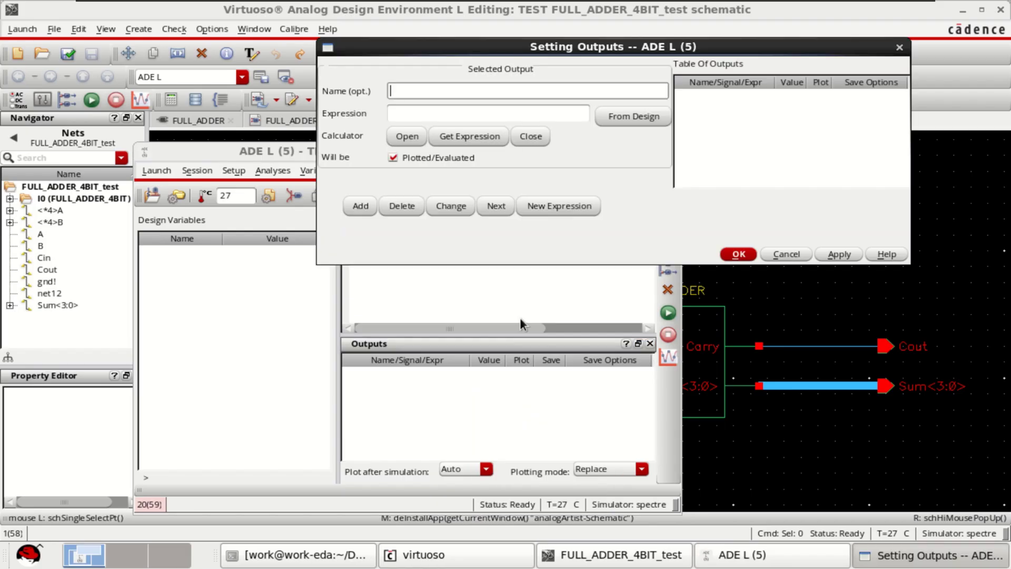
pyautogui.click(638, 119)
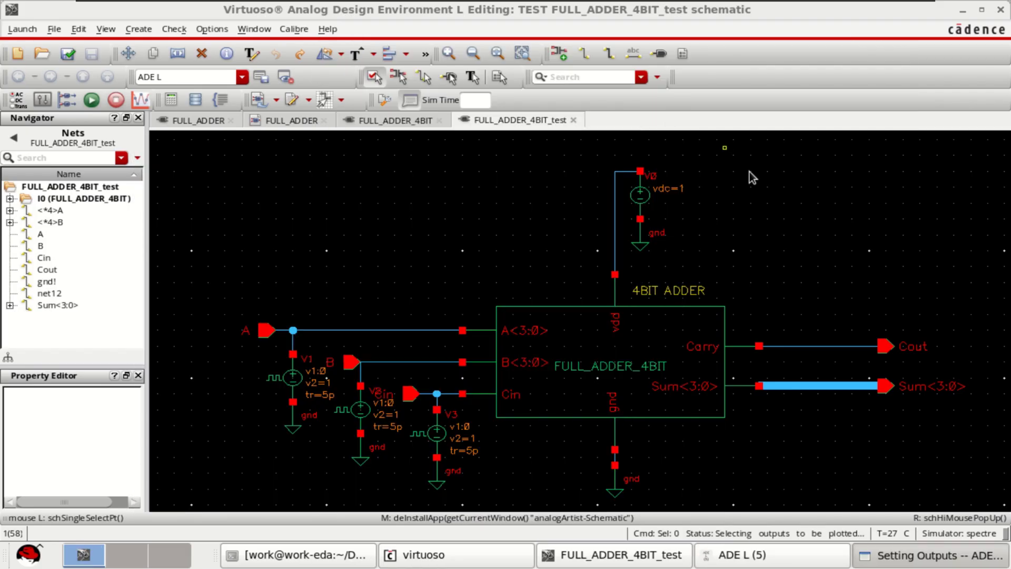
pyautogui.click(396, 334)
pyautogui.click(387, 365)
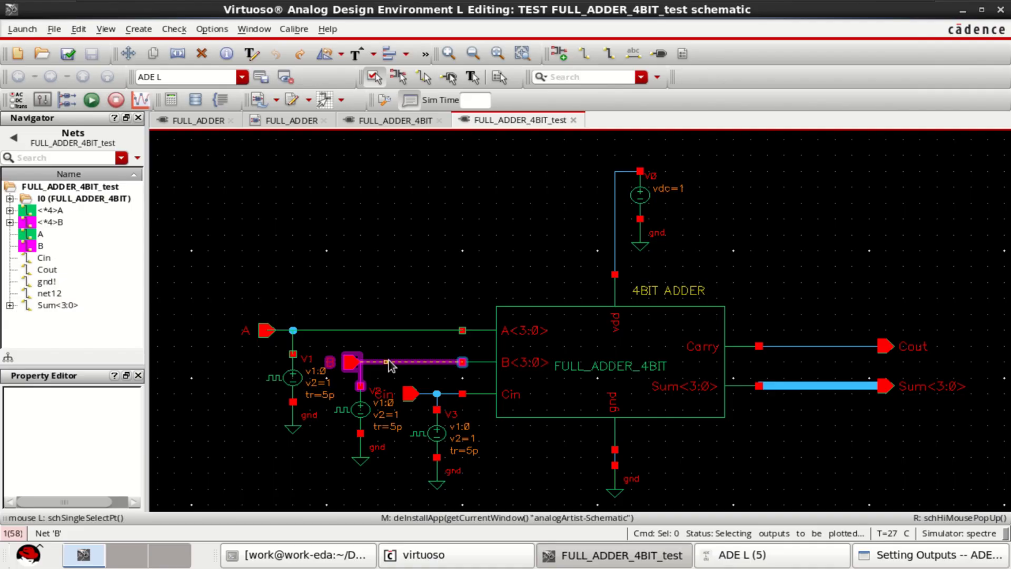
pyautogui.click(457, 401)
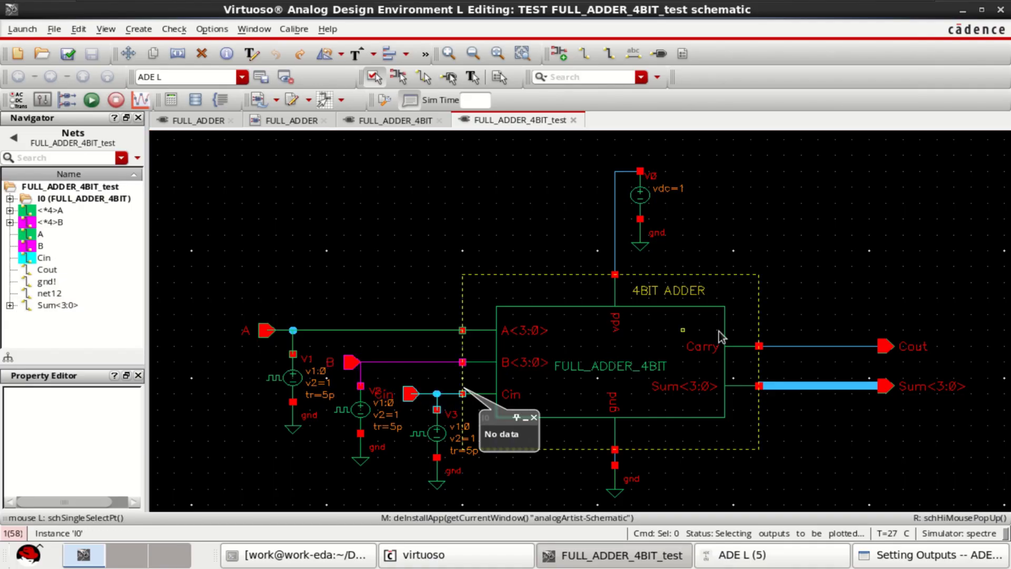
# Add all four Sum<3:0> bits and Cout to the plotted outputs
pyautogui.click(833, 386)
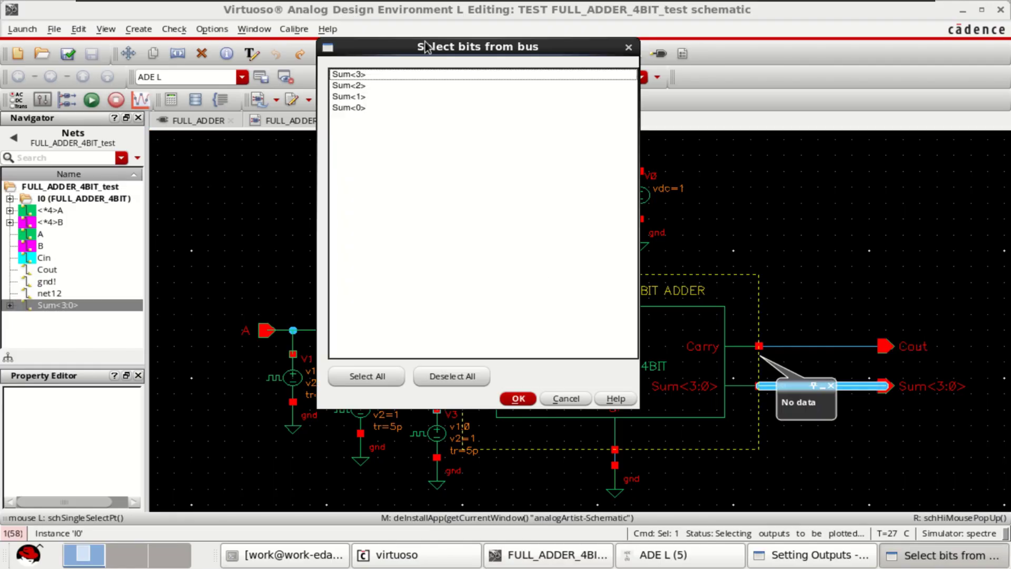
pyautogui.moveTo(442, 47); pyautogui.dragTo(439, 61)
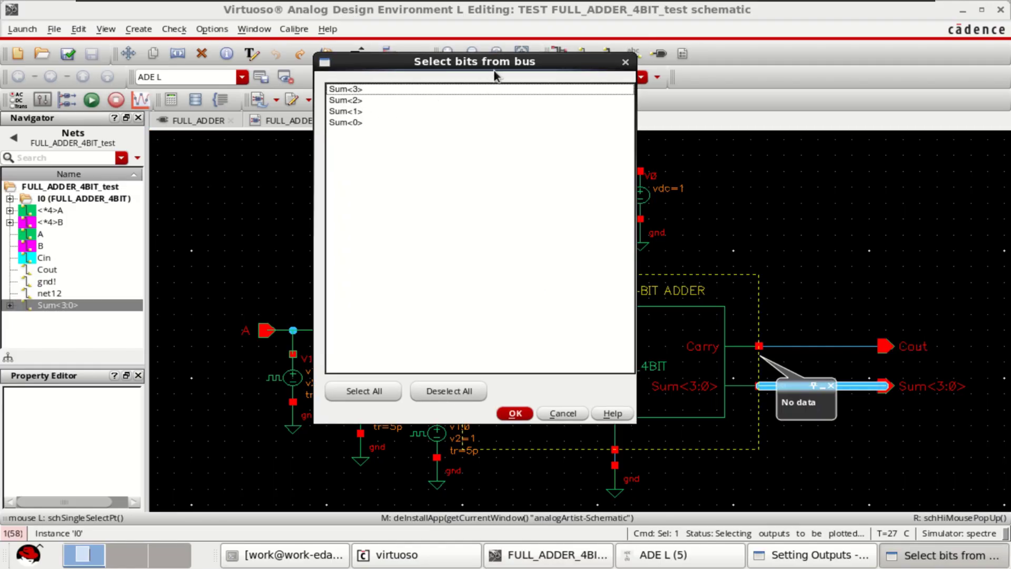
pyautogui.click(352, 91)
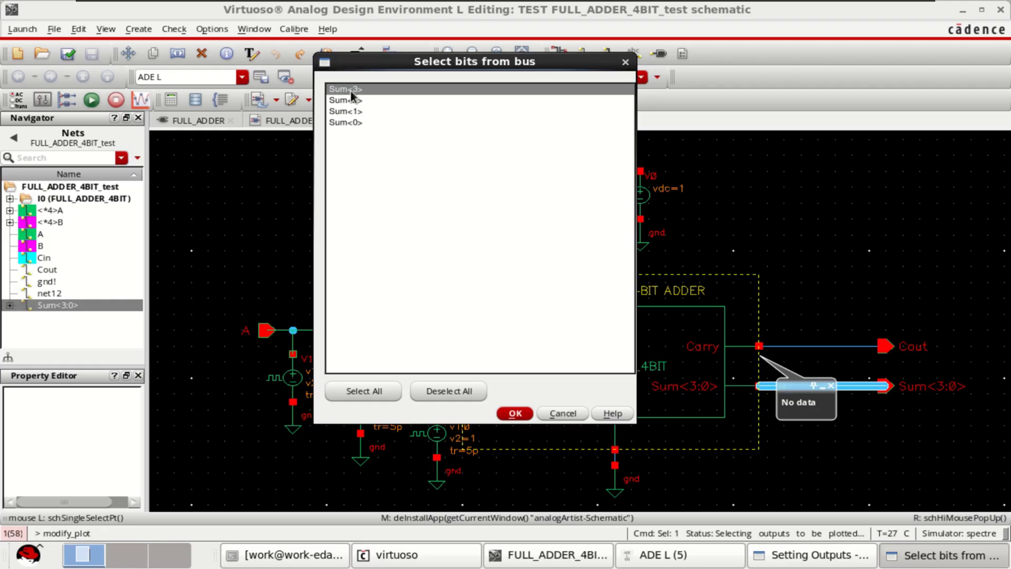
pyautogui.click(363, 393)
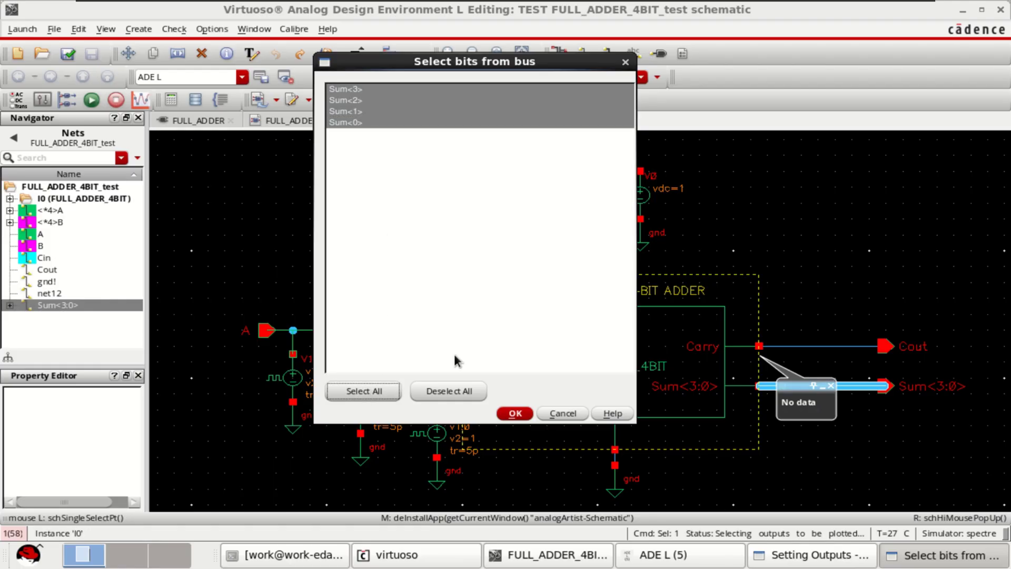
pyautogui.click(514, 414)
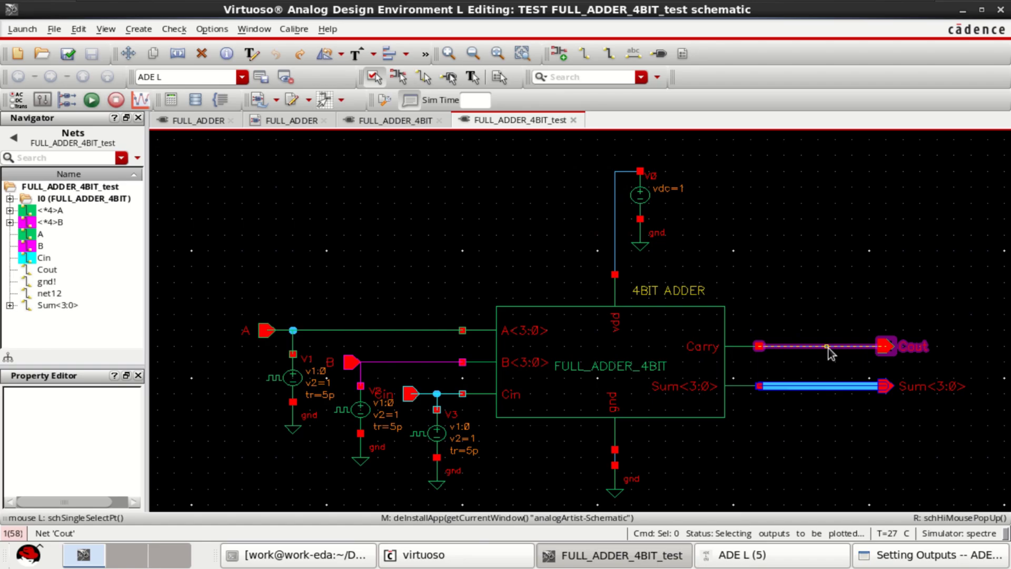
pyautogui.click(920, 555)
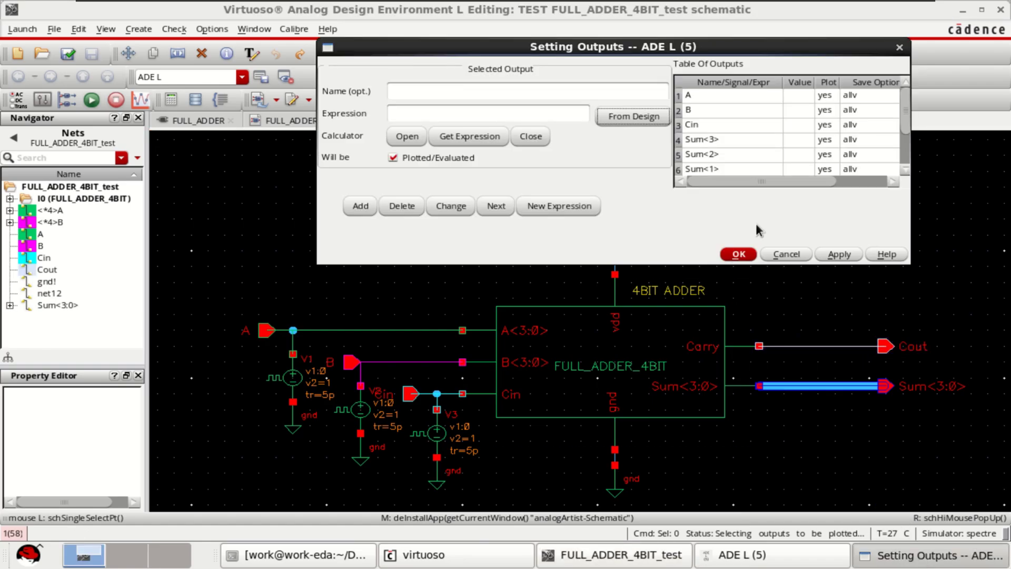
# Accept the chosen outputs, then reposition and enlarge the ADE L window to list all eight
pyautogui.click(739, 255)
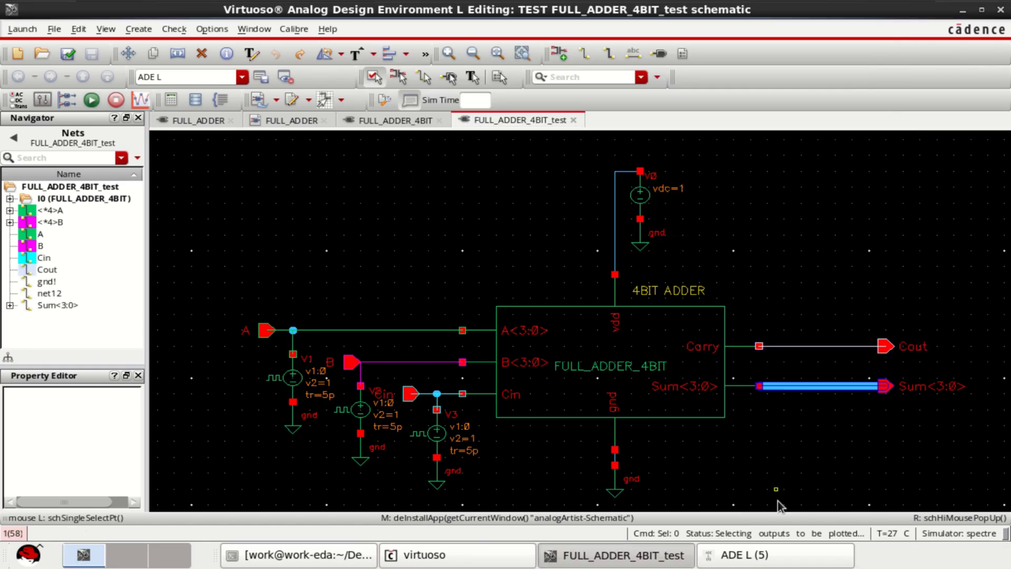
pyautogui.click(772, 559)
pyautogui.moveTo(524, 154); pyautogui.dragTo(556, 83)
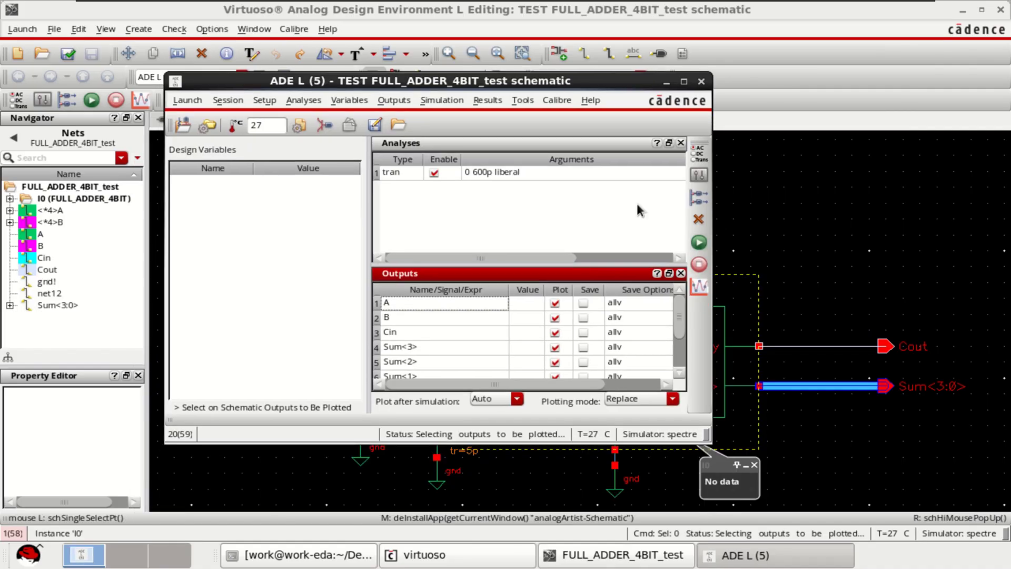
pyautogui.moveTo(705, 439); pyautogui.dragTo(812, 491)
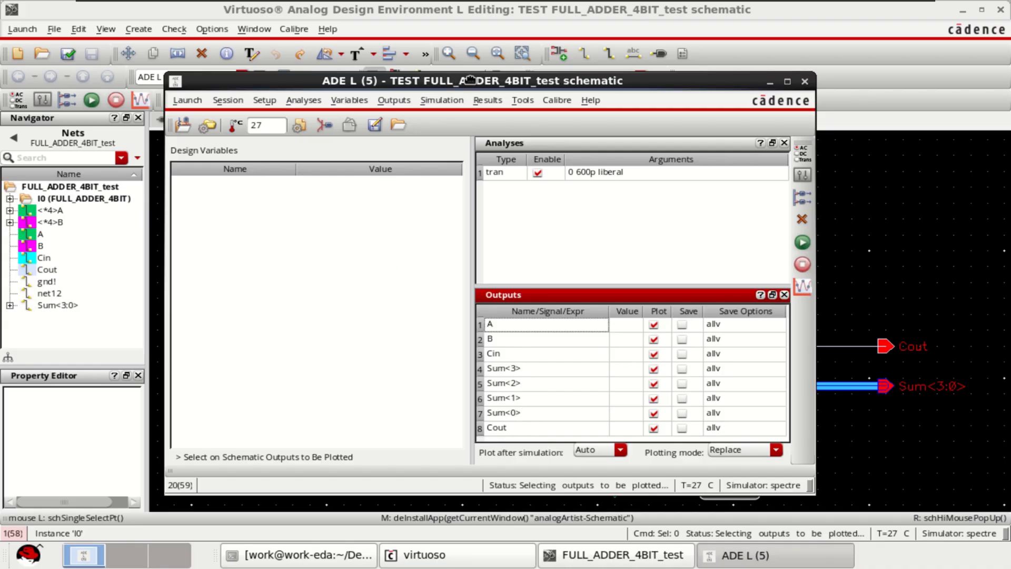
pyautogui.moveTo(470, 81)
pyautogui.mouseDown()
pyautogui.moveTo(527, 80)
pyautogui.moveTo(539, 97)
pyautogui.mouseUp()
# Add nfet14nm.sp and pfet14nm.sp as model files under Setup > Model Libraries
pyautogui.click(322, 120)
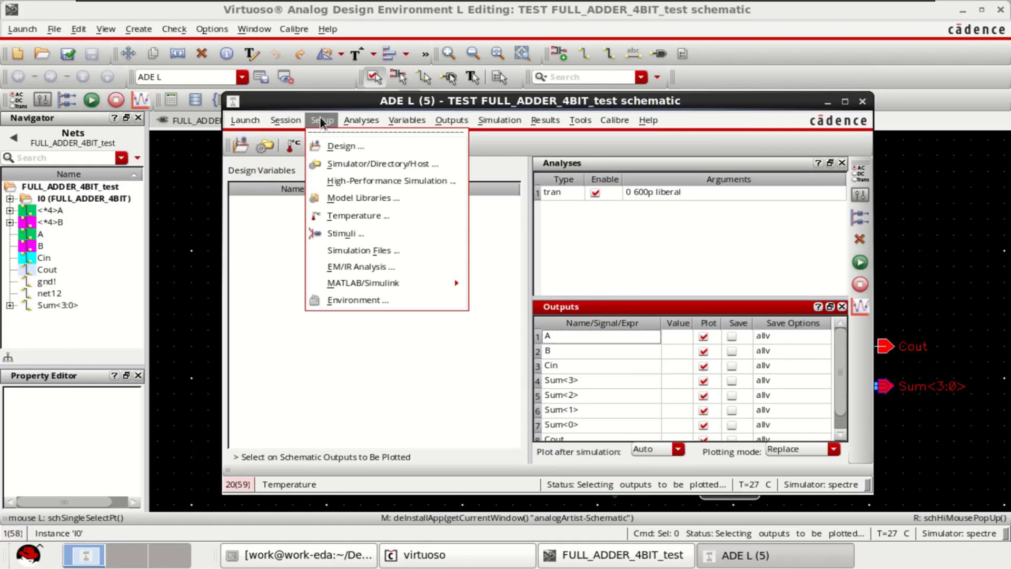
pyautogui.click(393, 199)
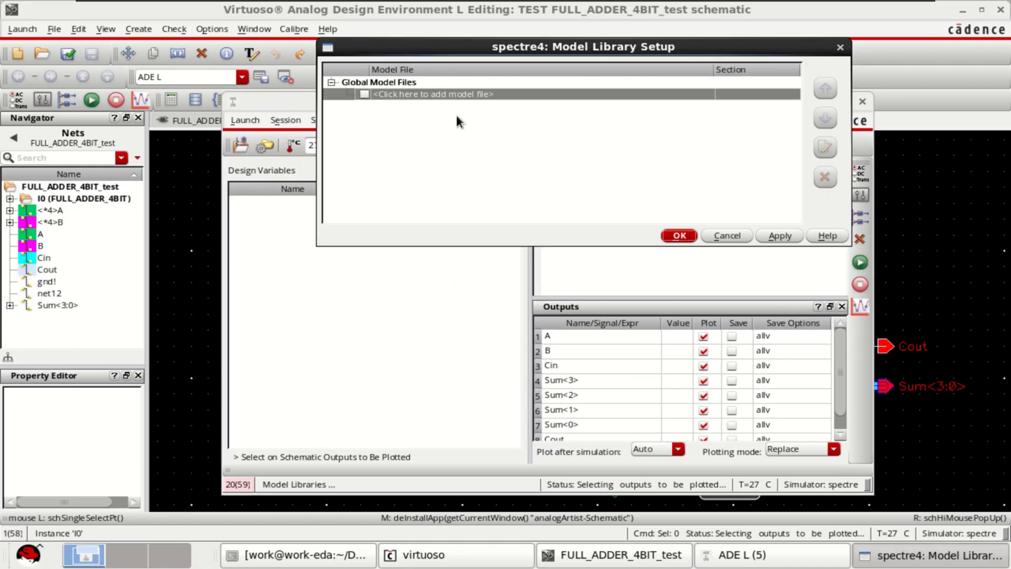
pyautogui.click(458, 95)
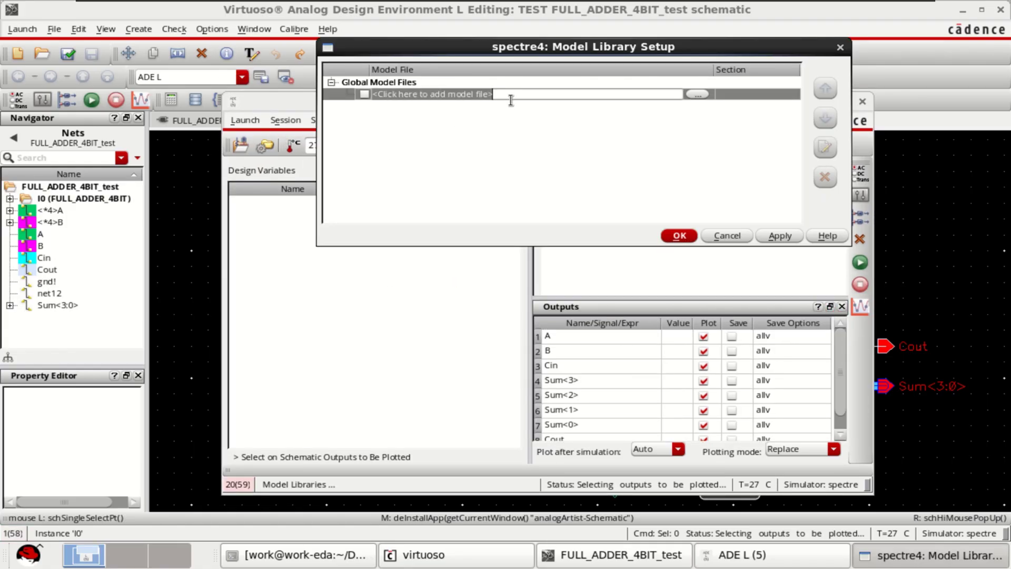
pyautogui.click(696, 94)
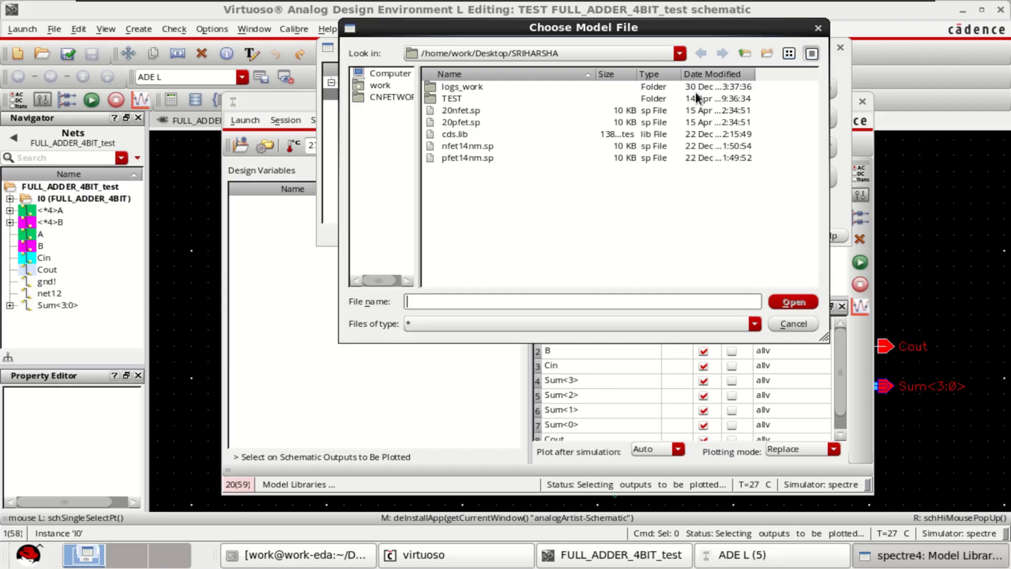
pyautogui.click(473, 145)
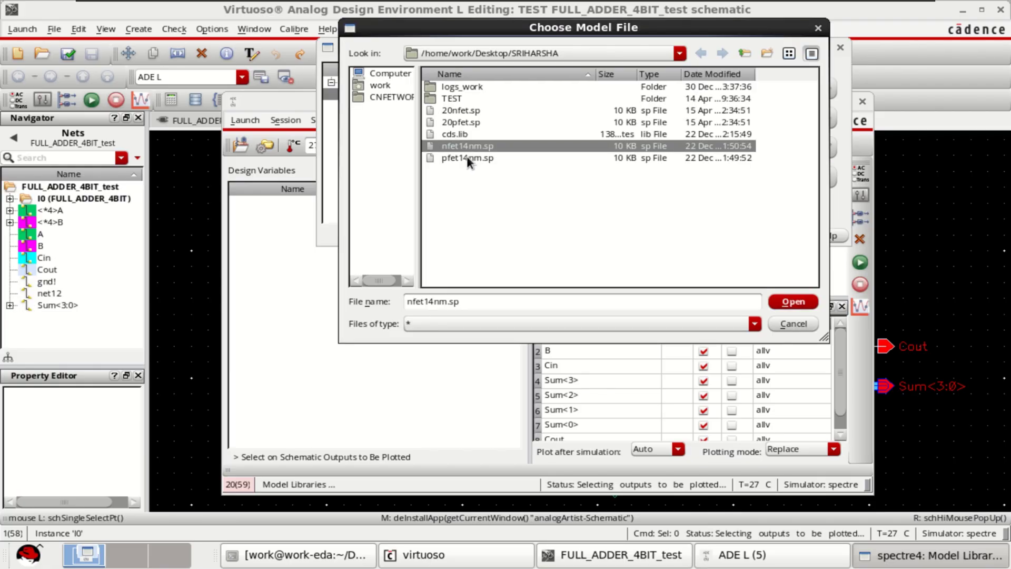
pyautogui.keyDown('ctrl'); pyautogui.click(467, 158); pyautogui.keyUp('ctrl')
pyautogui.click(791, 301)
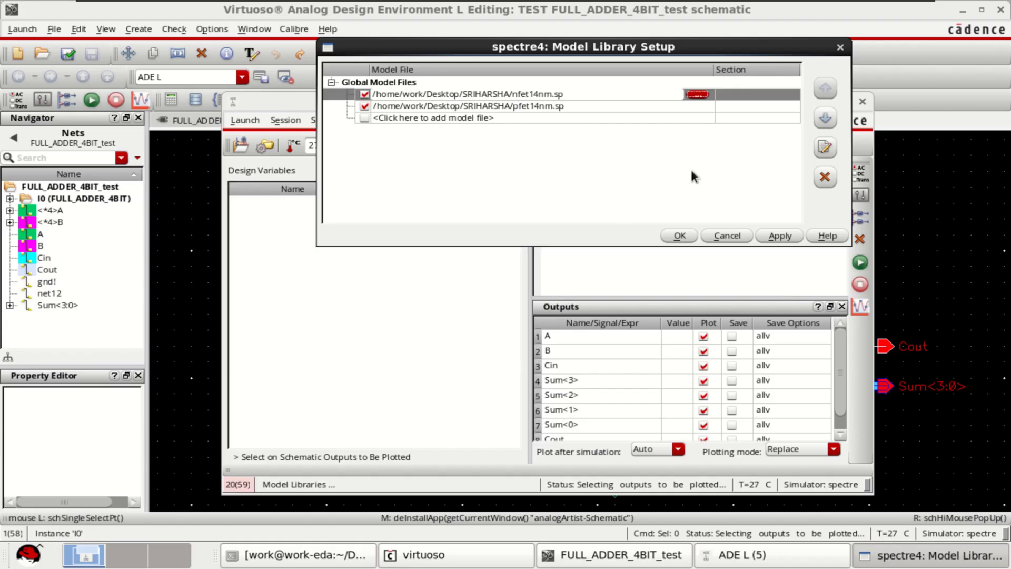
pyautogui.click(681, 235)
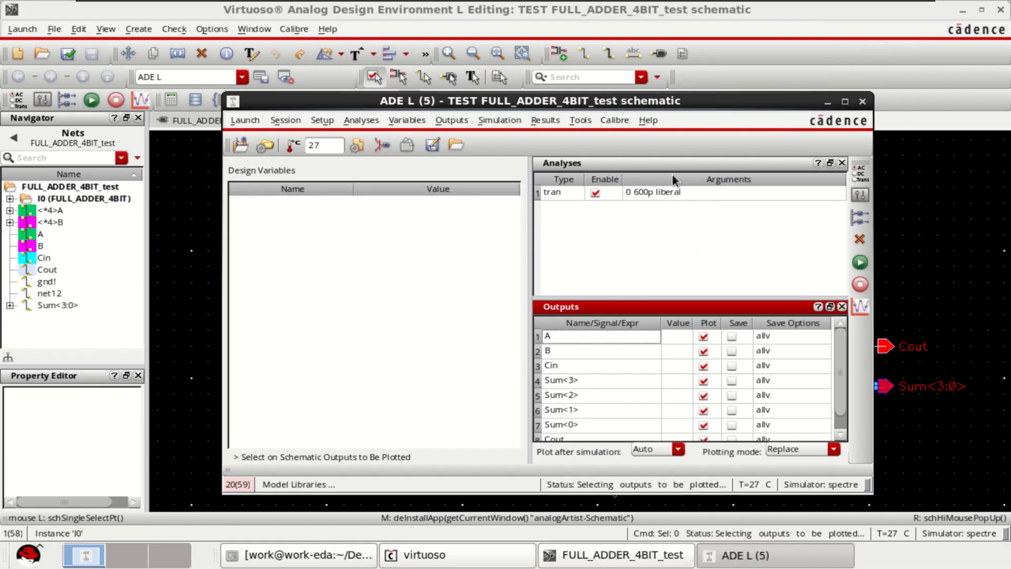
# Netlist and run, then view A, B, Cin, Sum and Cout in split, maximized strips
pyautogui.click(861, 261)
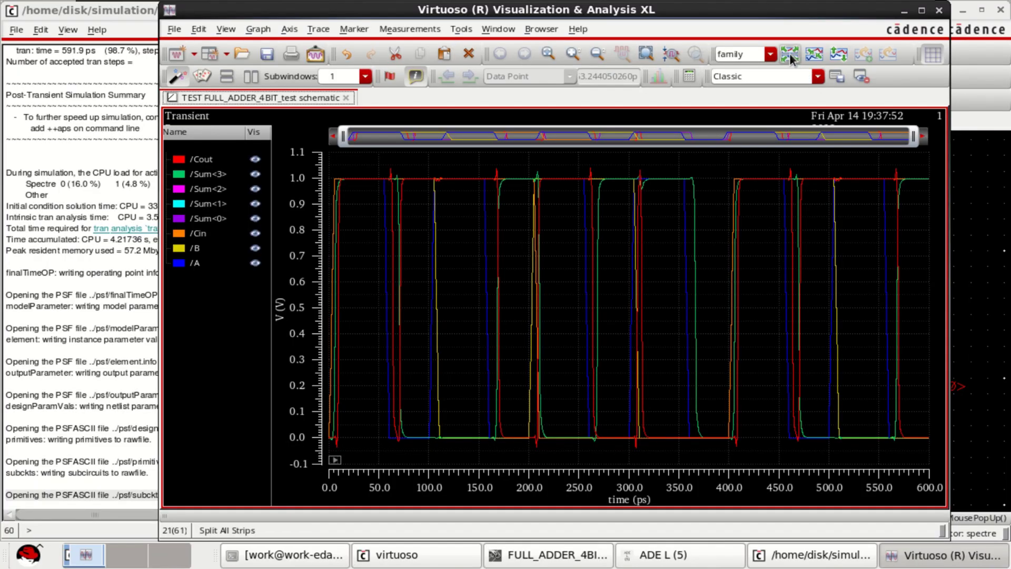
pyautogui.click(789, 55)
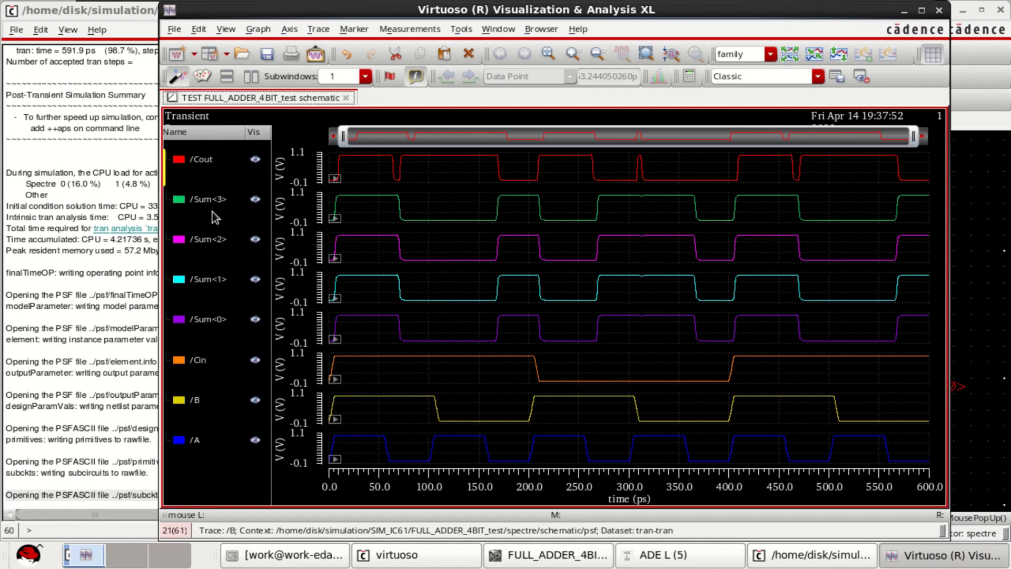
pyautogui.moveTo(212, 200); pyautogui.dragTo(205, 322)
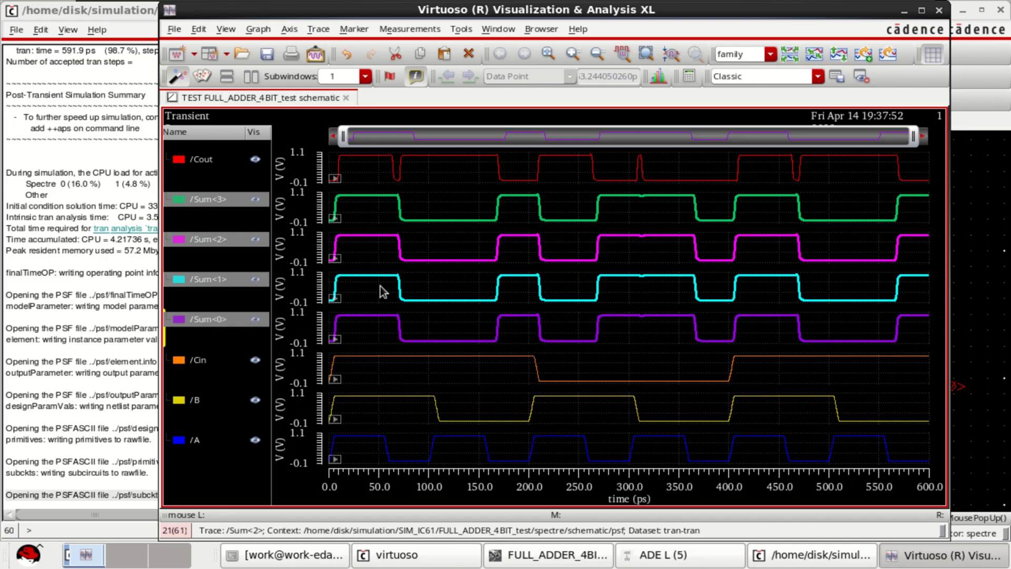
pyautogui.keyDown('ctrl'); pyautogui.click(191, 445); pyautogui.keyUp('ctrl')
pyautogui.keyDown('ctrl'); pyautogui.click(198, 404); pyautogui.keyUp('ctrl')
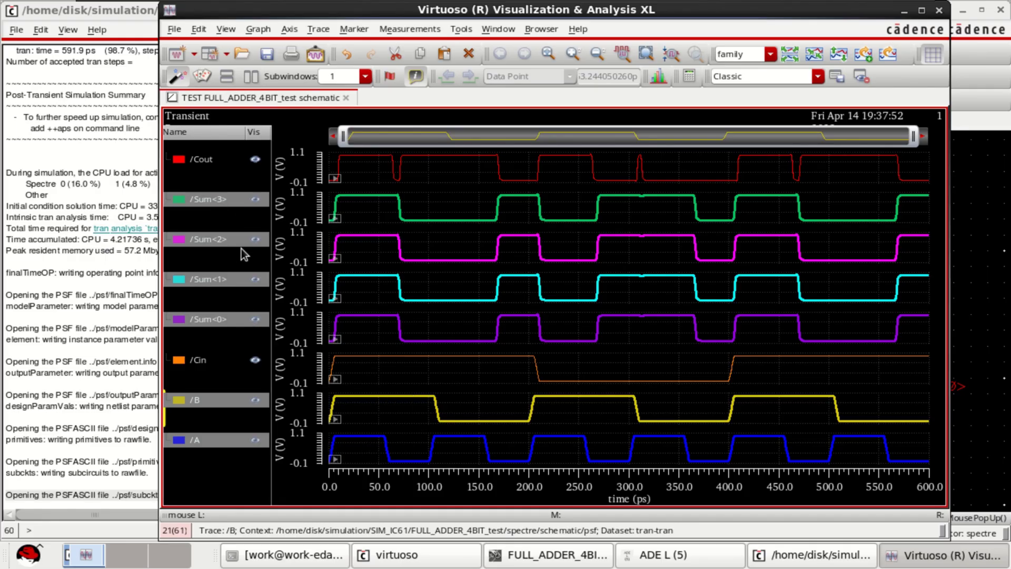
pyautogui.click(921, 11)
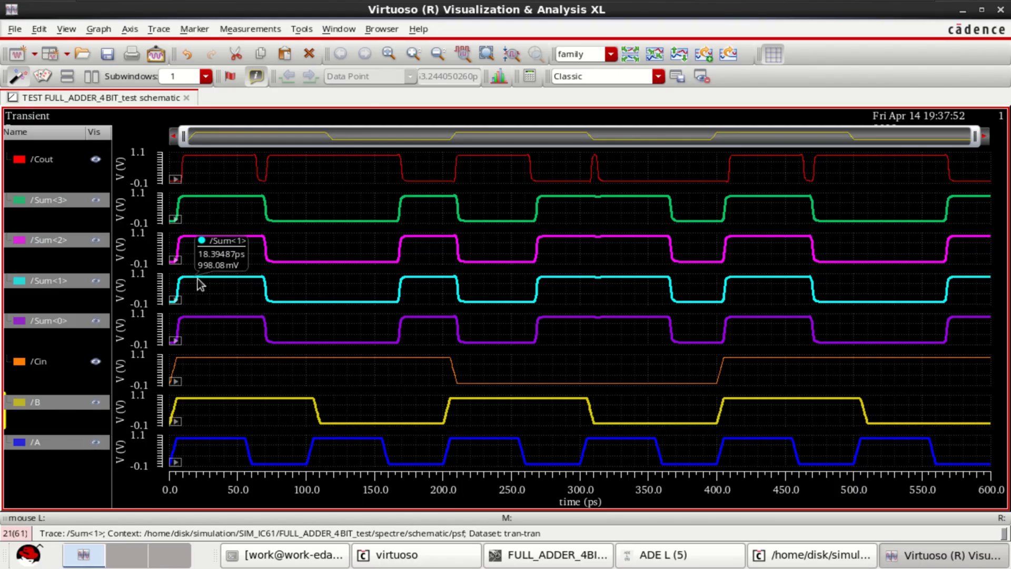
# Close the waveform viewer and simulation log, and minimize the ADE L window
pyautogui.click(1001, 10)
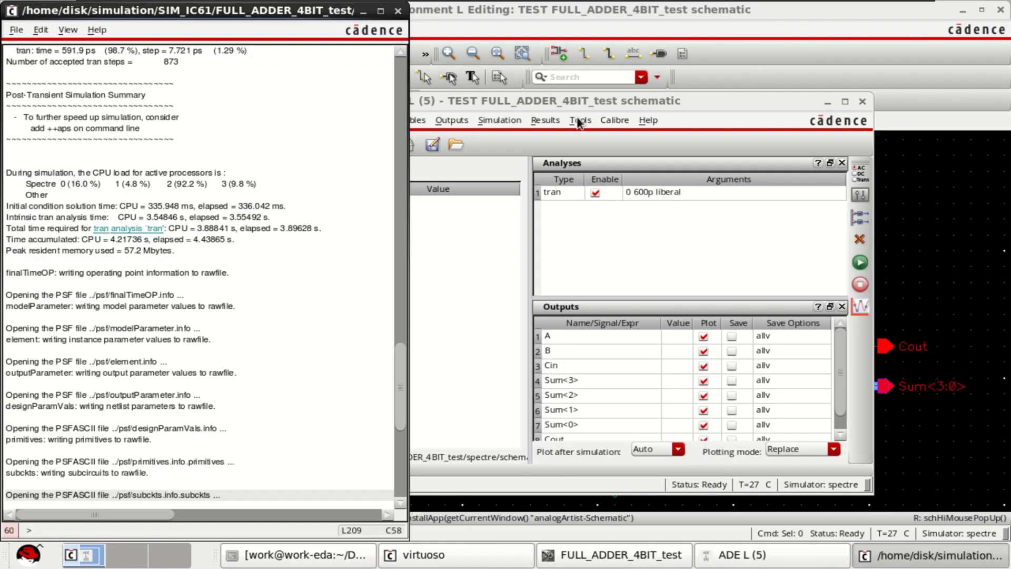
pyautogui.click(397, 11)
pyautogui.click(827, 102)
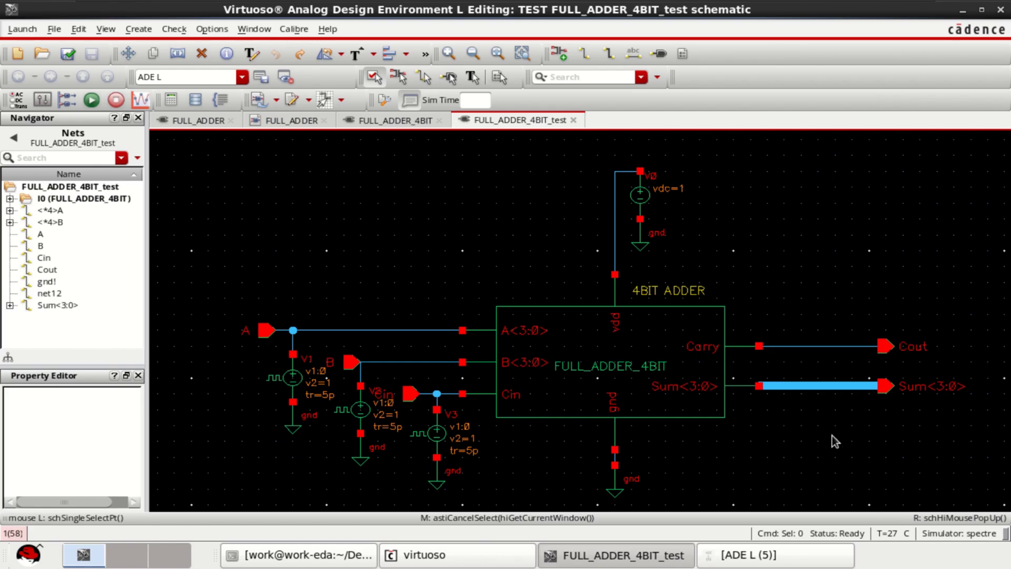
# Place two 1p capacitors, C0 and C1, below the Sum<3:0> output
pyautogui.click(559, 56)
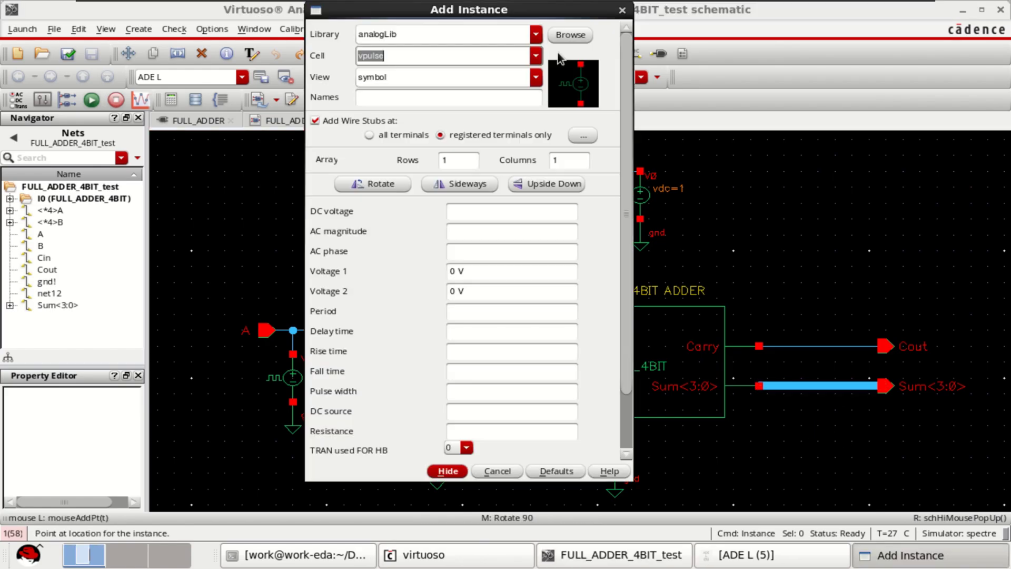
pyautogui.write('cap')
pyautogui.click(367, 72)
pyautogui.click(448, 472)
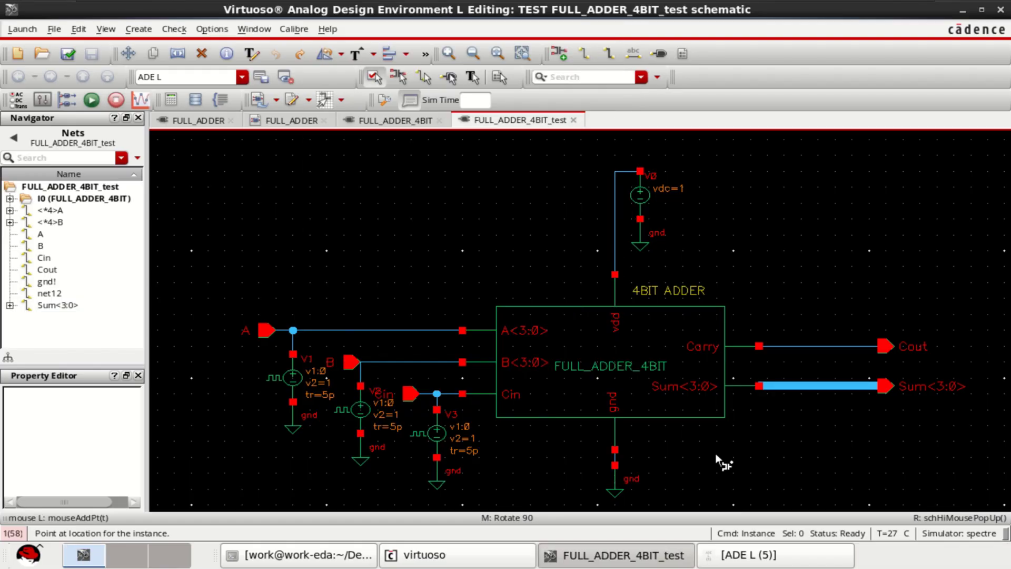
pyautogui.click(786, 416)
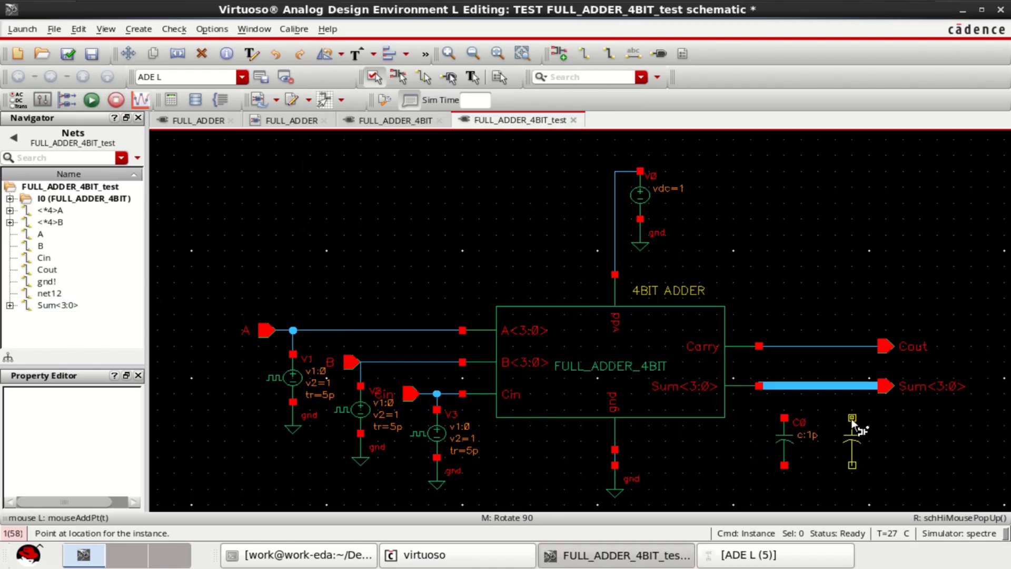
pyautogui.click(850, 418)
pyautogui.press('Escape')
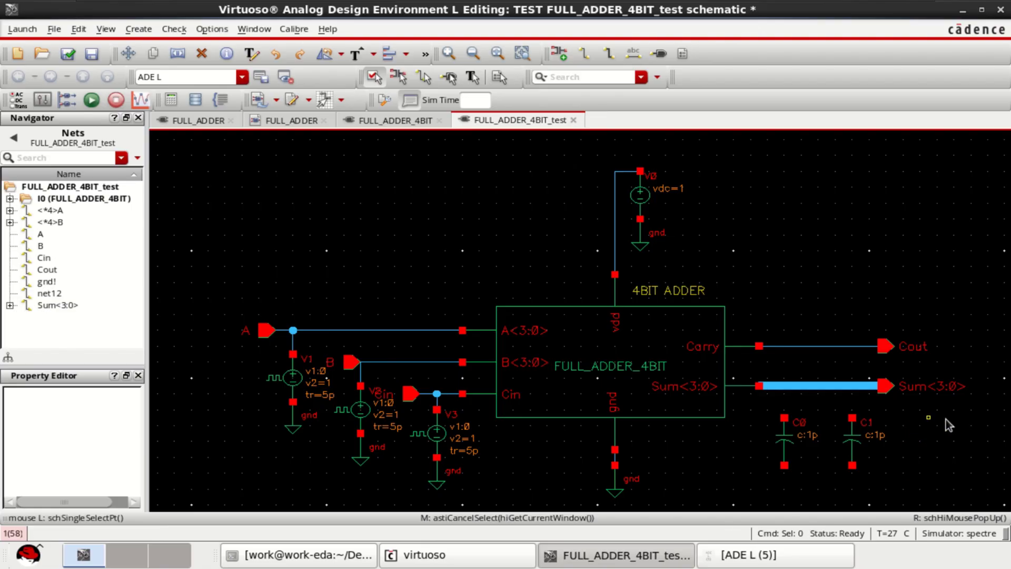
pyautogui.press('Right')
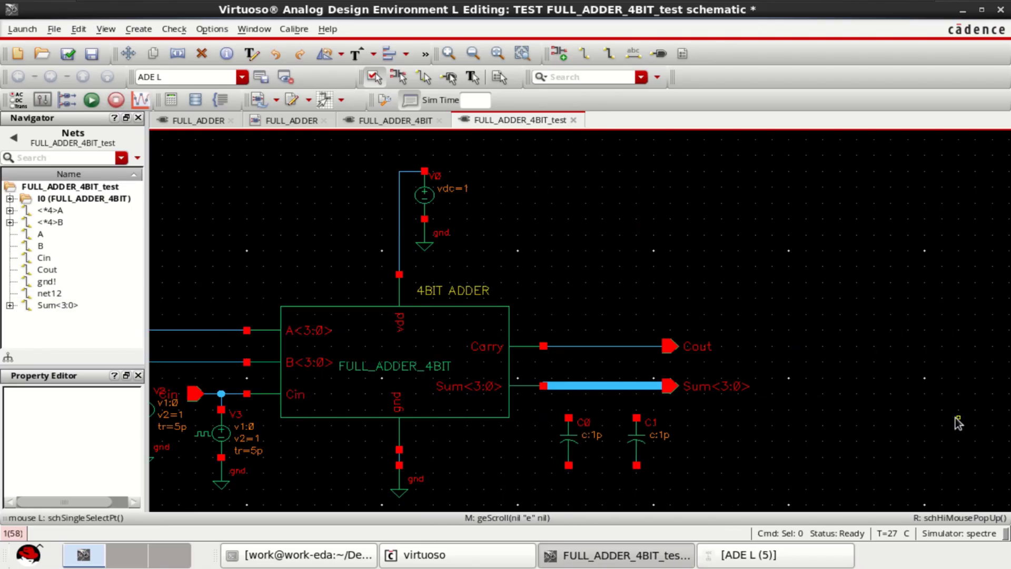
pyautogui.click(713, 388)
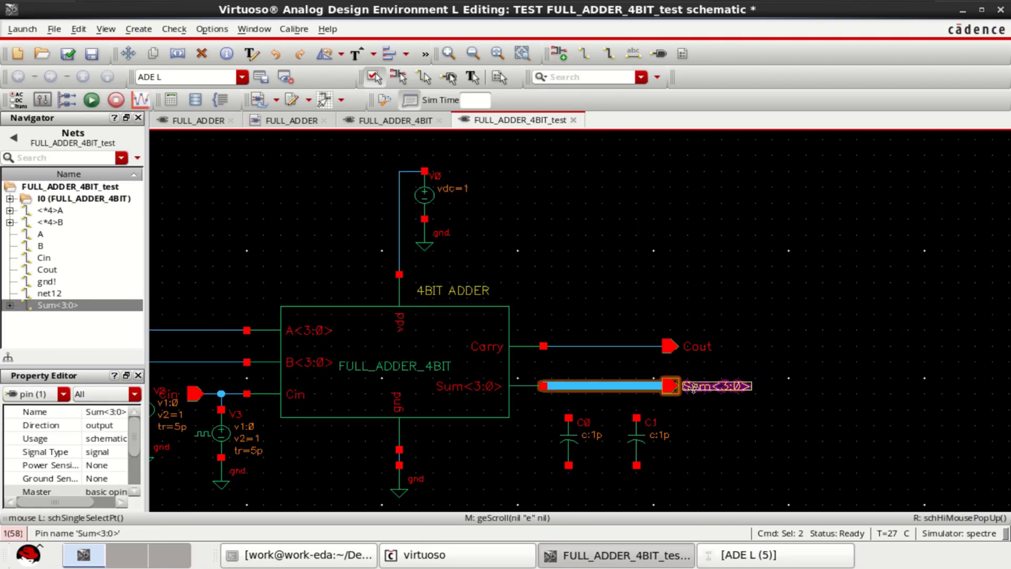
# Move the Sum<3:0> pin right and set C0 to 1f and C1 to 2f
pyautogui.moveTo(713, 388); pyautogui.dragTo(764, 386)
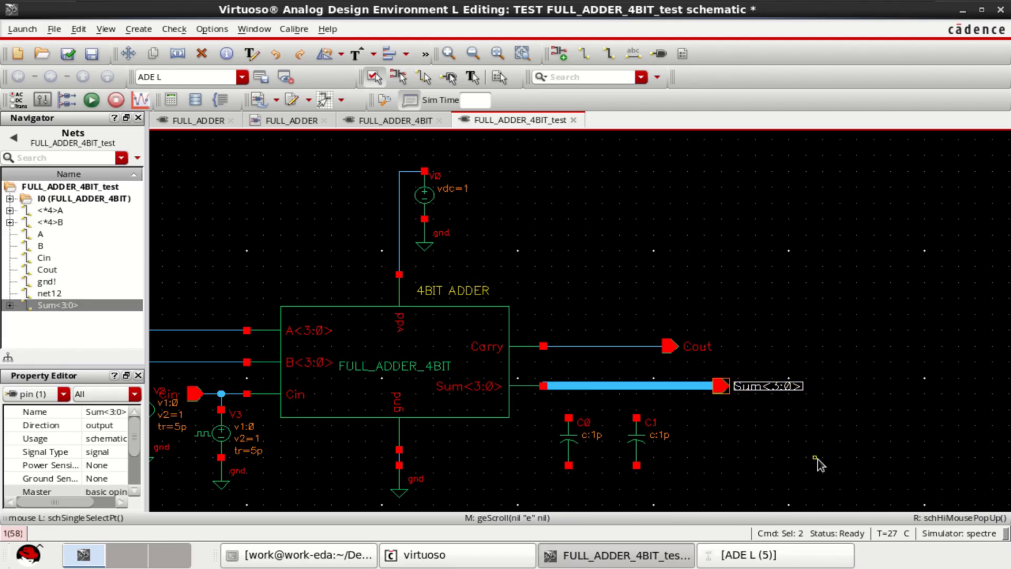
pyautogui.click(571, 436)
pyautogui.press('q')
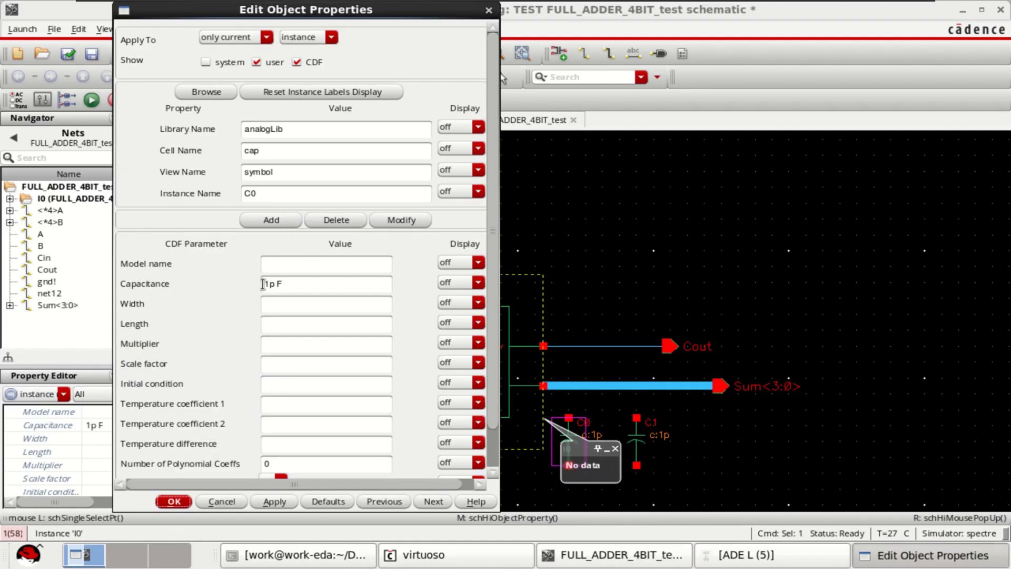
pyautogui.doubleClick(268, 283)
pyautogui.write('f')
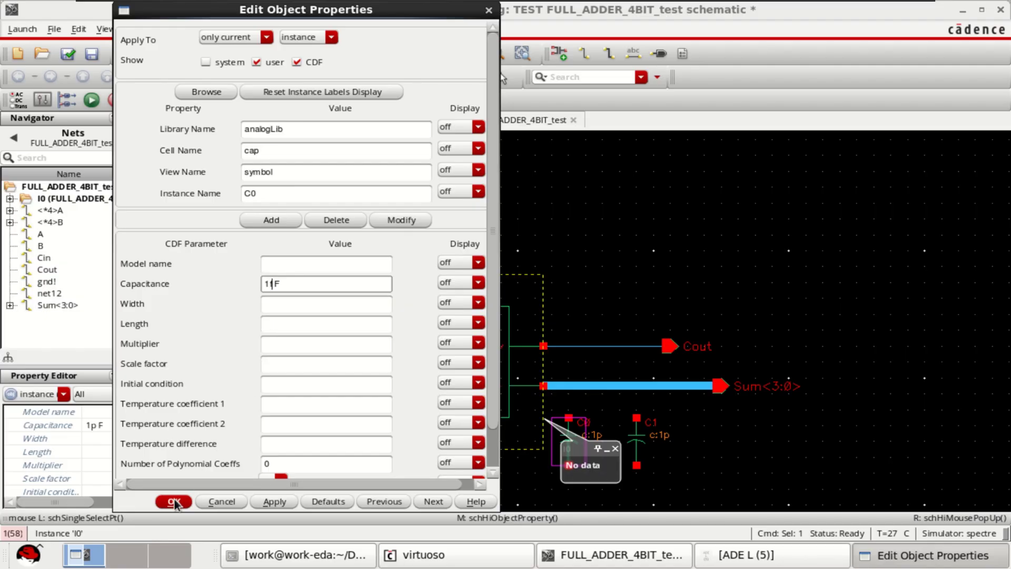
pyautogui.click(176, 500)
pyautogui.click(630, 445)
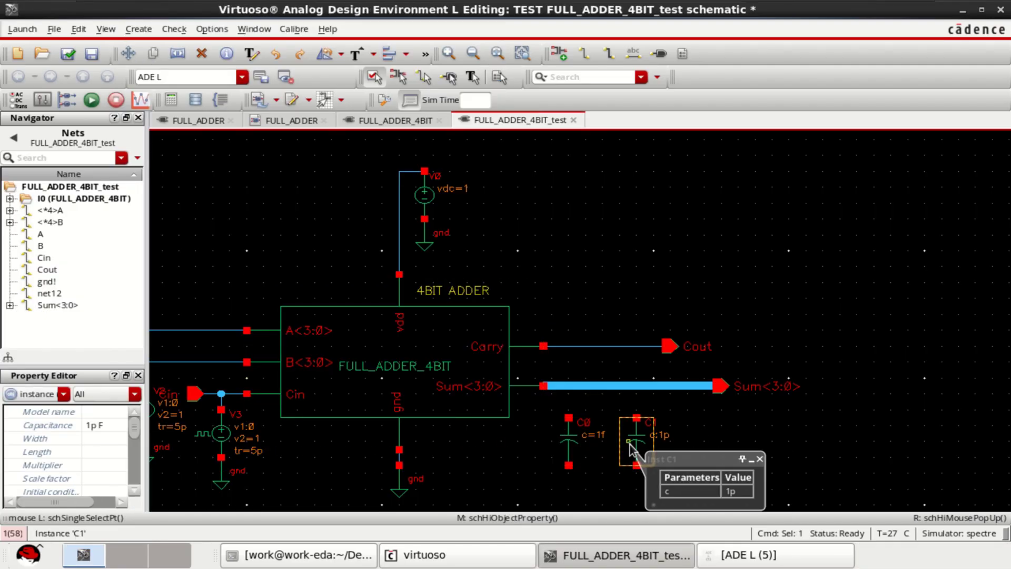
pyautogui.press('q')
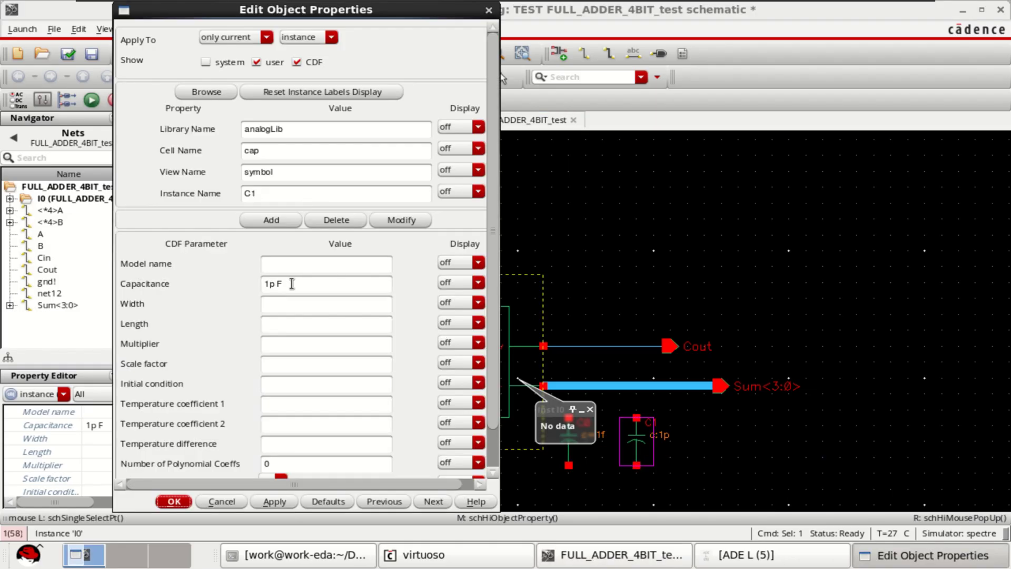
pyautogui.doubleClick(273, 285)
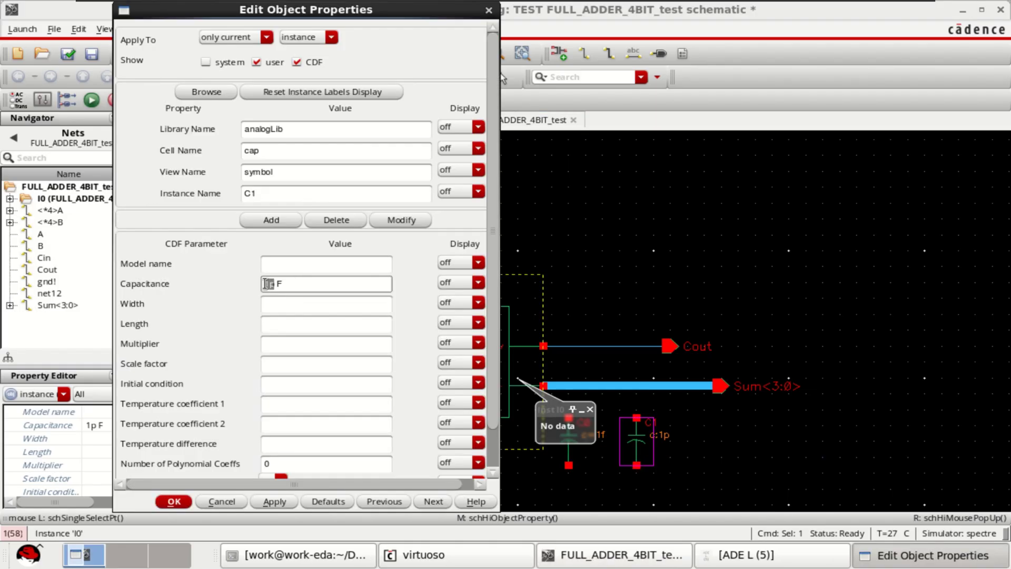
pyautogui.write('2f')
pyautogui.click(173, 501)
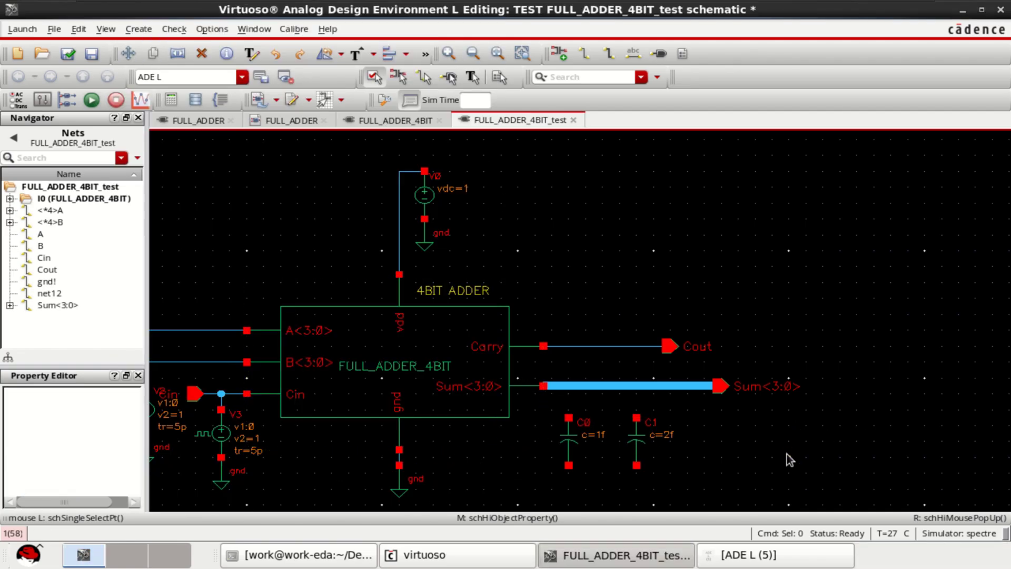
# Copy C1 to its right as C2 and change its capacitance to 3f
pyautogui.click(636, 443)
pyautogui.press('c')
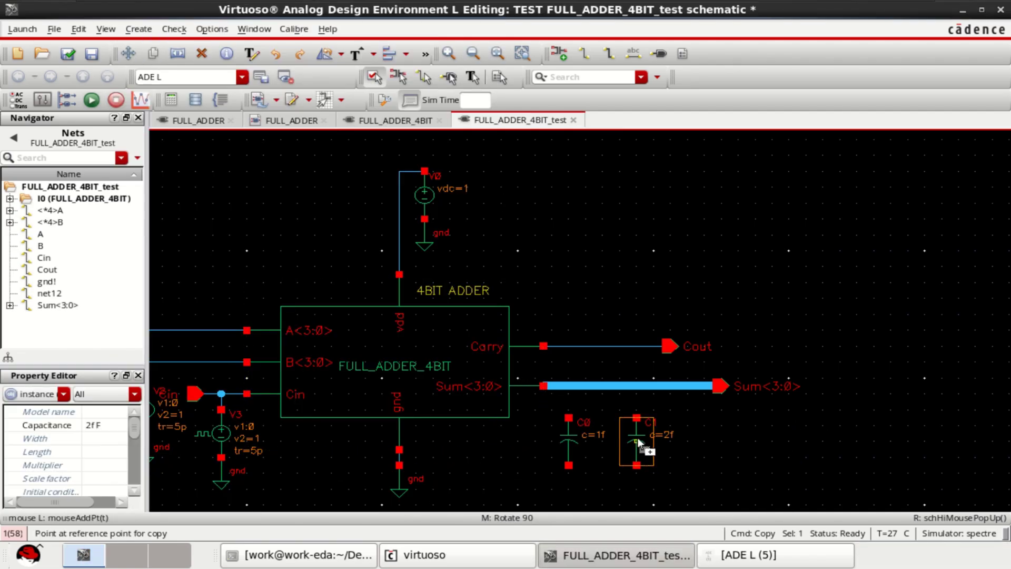
pyautogui.click(639, 444)
pyautogui.click(689, 444)
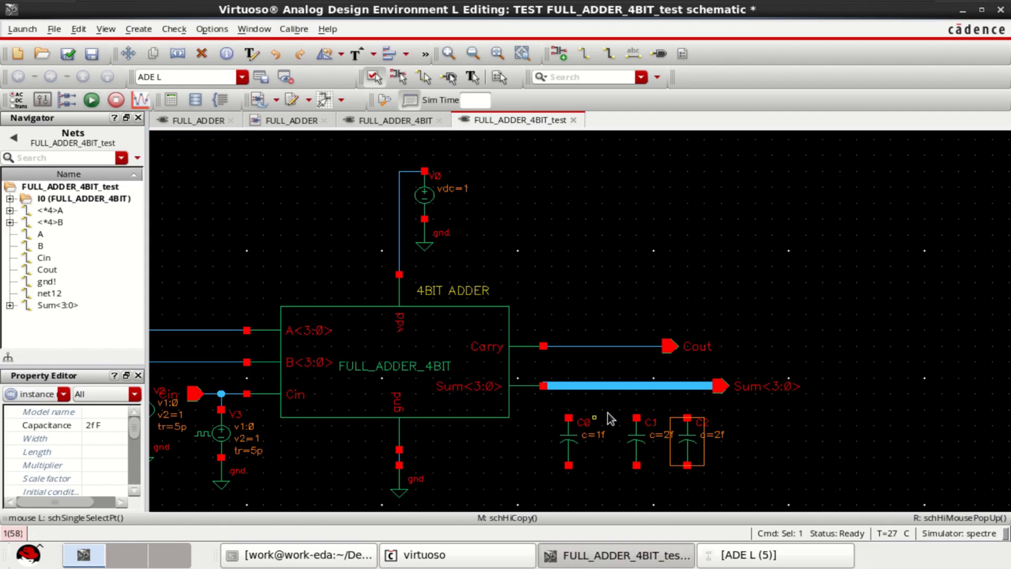
pyautogui.moveTo(687, 443)
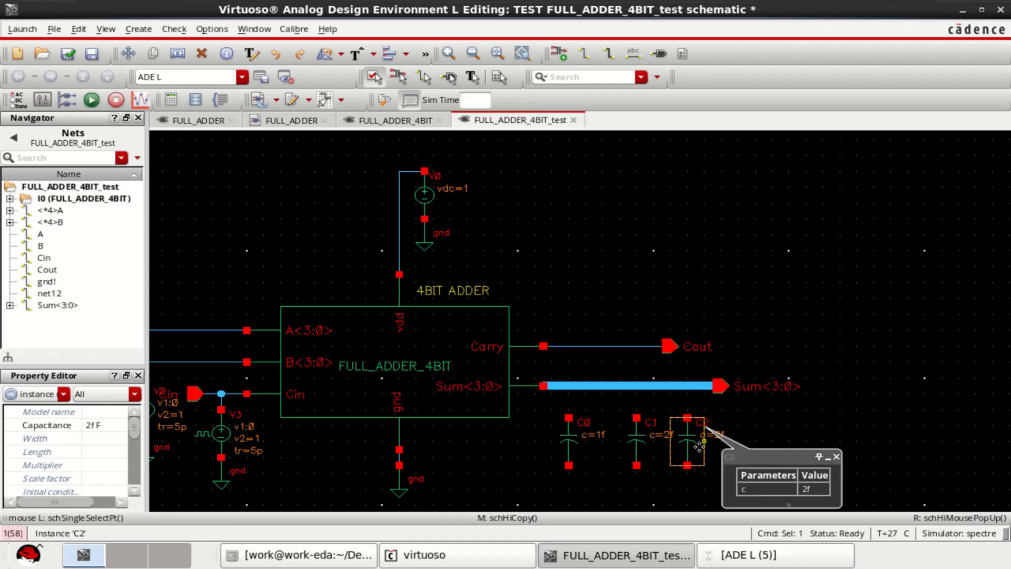
pyautogui.press('q')
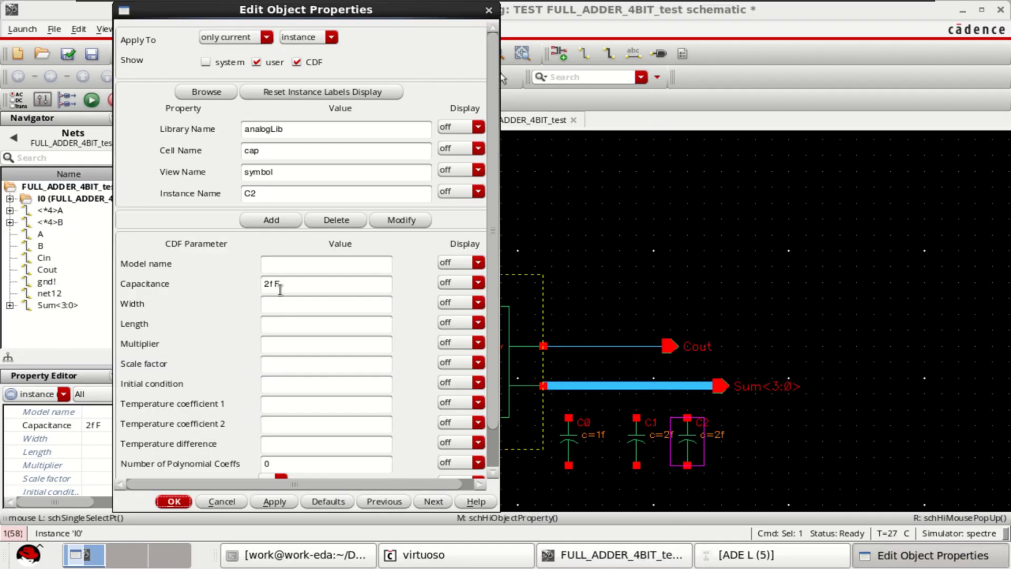
pyautogui.click(272, 286)
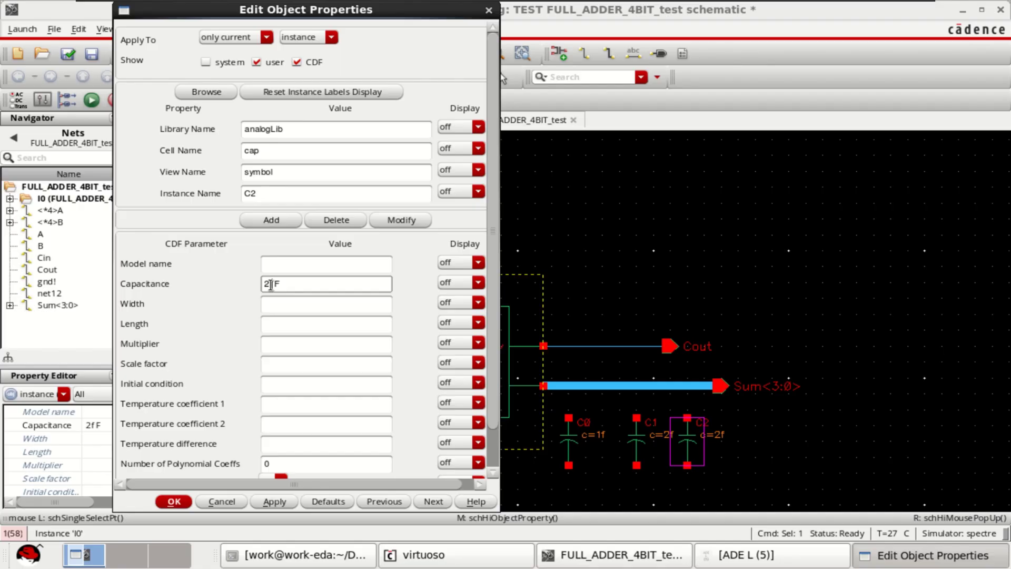
pyautogui.moveTo(270, 286); pyautogui.dragTo(262, 285)
pyautogui.write('4')
pyautogui.click(172, 503)
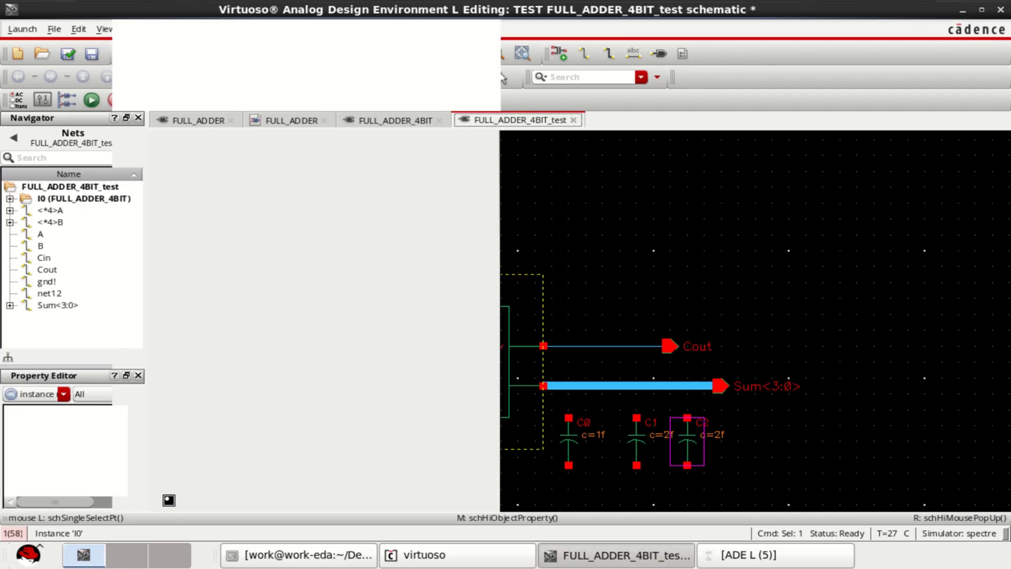
pyautogui.click(900, 316)
# Copy the ground symbol below each of C0, C1 and C2
pyautogui.press('f')
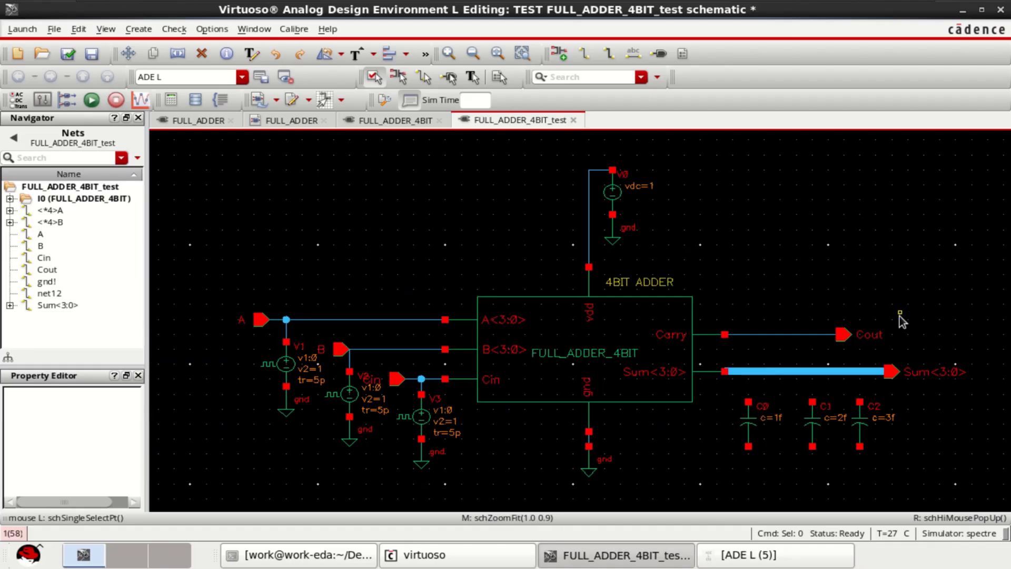
pyautogui.click(591, 471)
pyautogui.press('c')
pyautogui.click(591, 472)
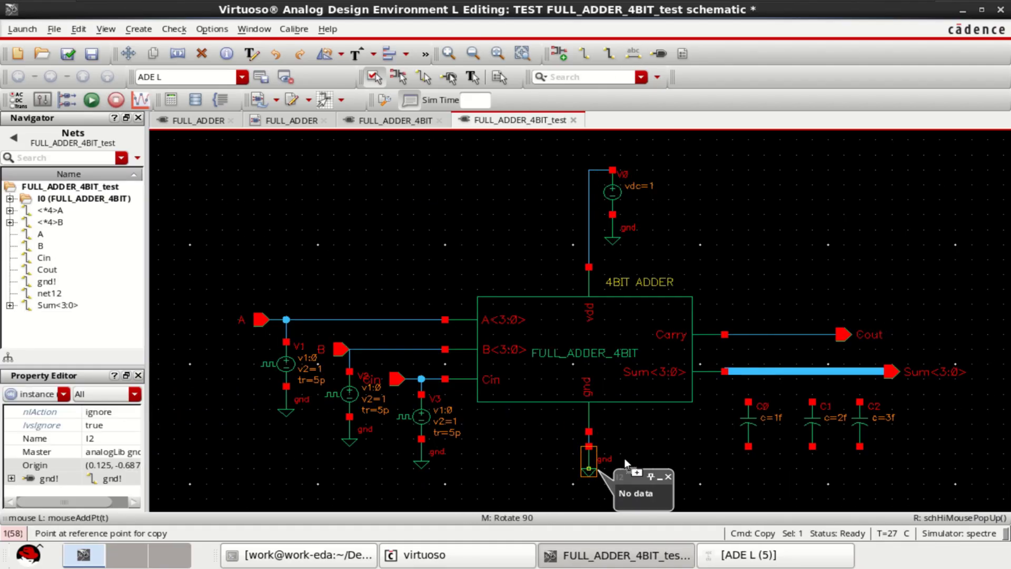
pyautogui.click(748, 465)
pyautogui.press('c')
pyautogui.click(748, 462)
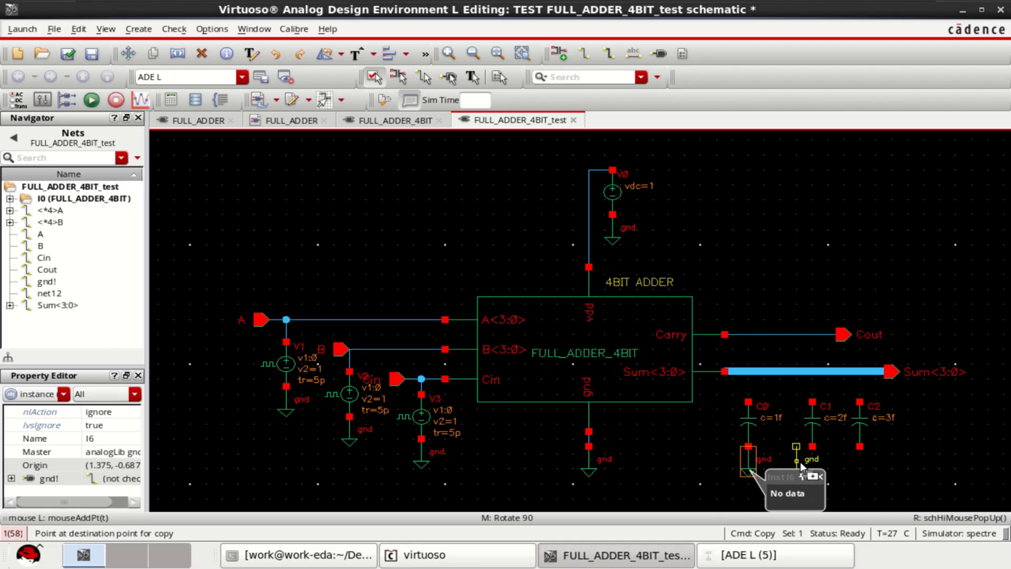
pyautogui.click(813, 459)
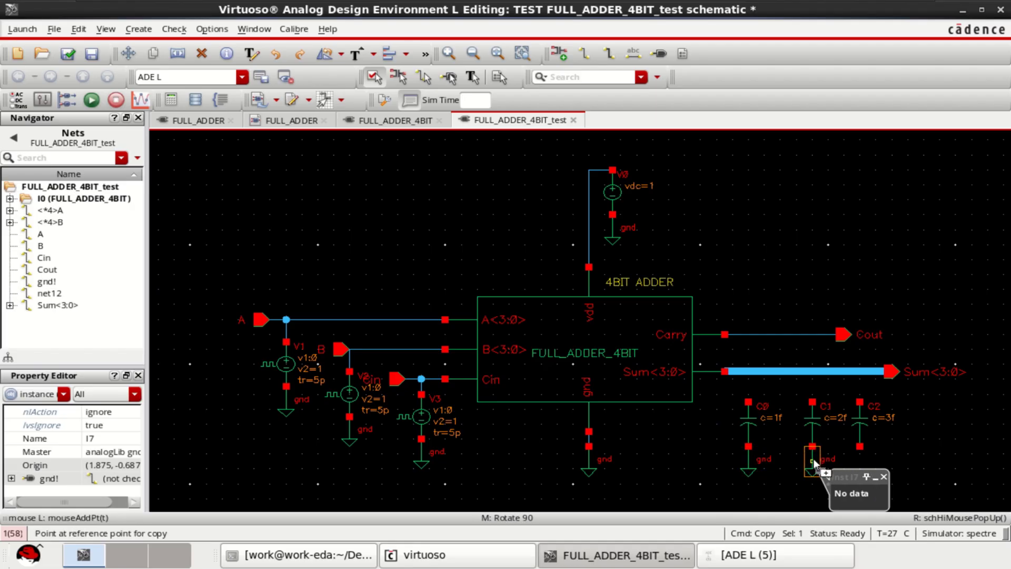
pyautogui.click(814, 459)
pyautogui.click(859, 458)
pyautogui.press('Escape')
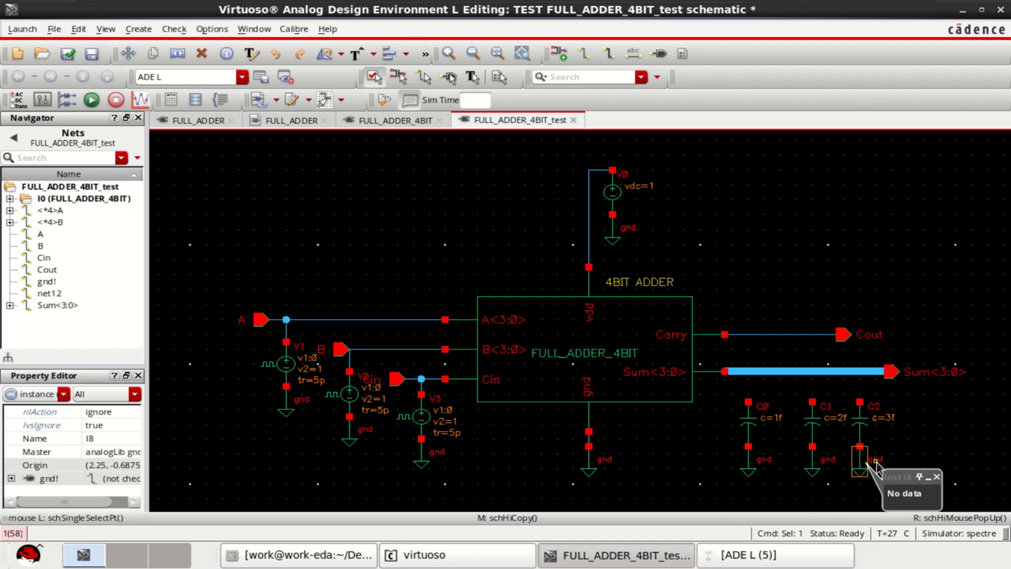
# Select the capacitors with their grounds and shift the group to a new position
pyautogui.click(932, 372)
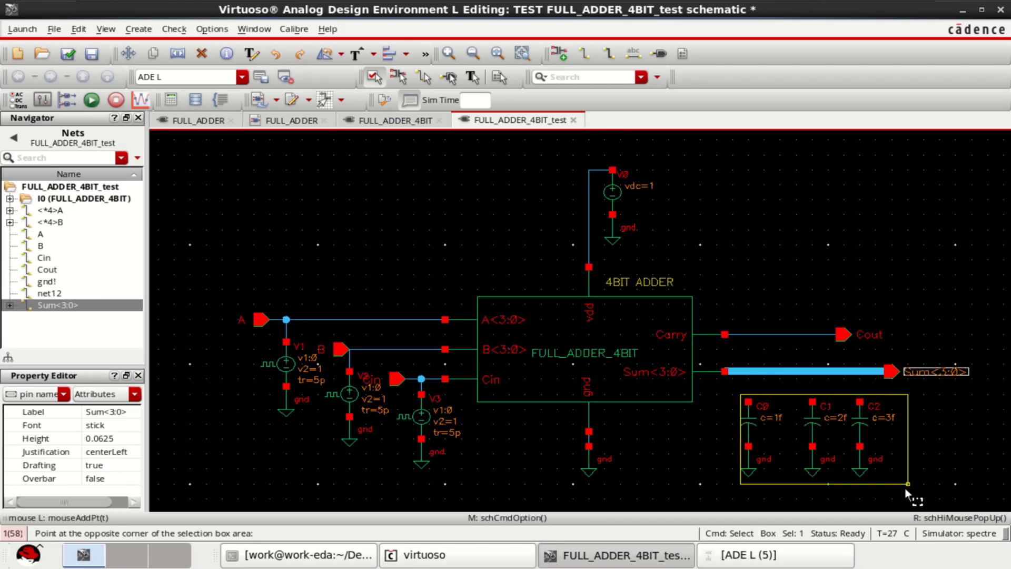
pyautogui.moveTo(741, 392)
pyautogui.mouseDown()
pyautogui.moveTo(904, 488)
pyautogui.moveTo(726, 387)
pyautogui.mouseUp()
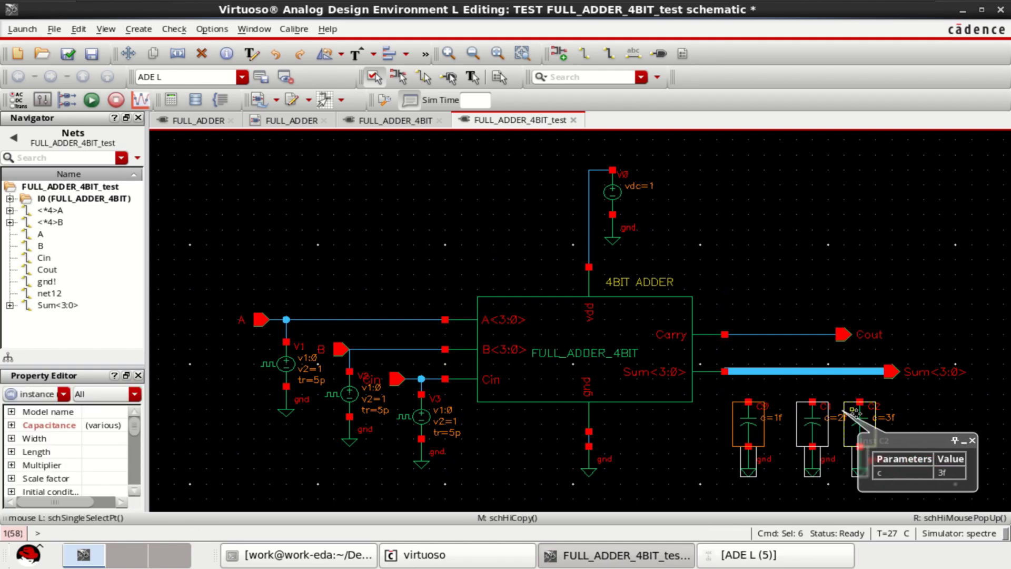
pyautogui.moveTo(858, 419); pyautogui.dragTo(857, 440)
# Drop the capacitor group and wire the tops of C0, C1 and C2 to the Sum<3:0> bus
pyautogui.click(858, 440)
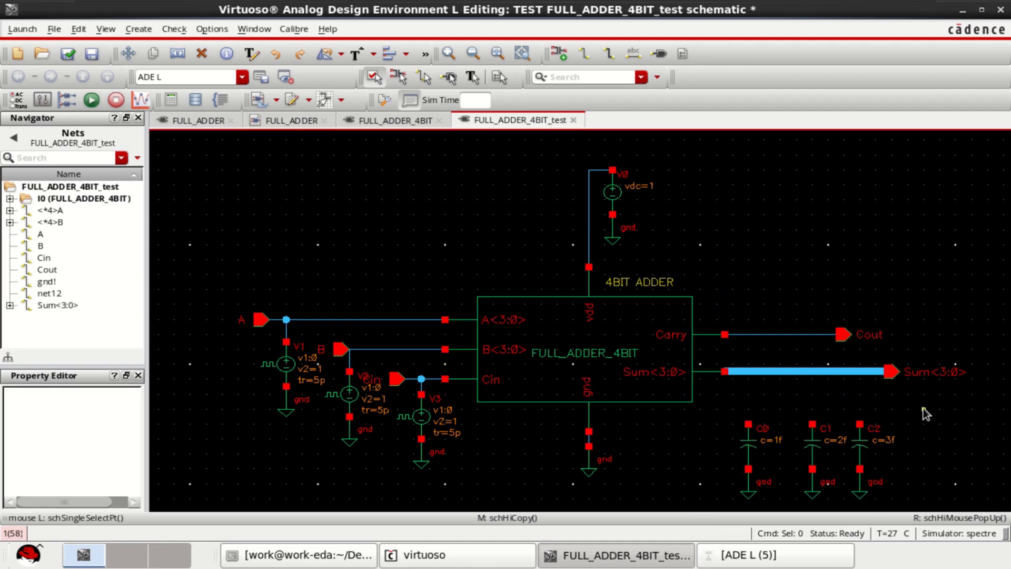
pyautogui.press('f')
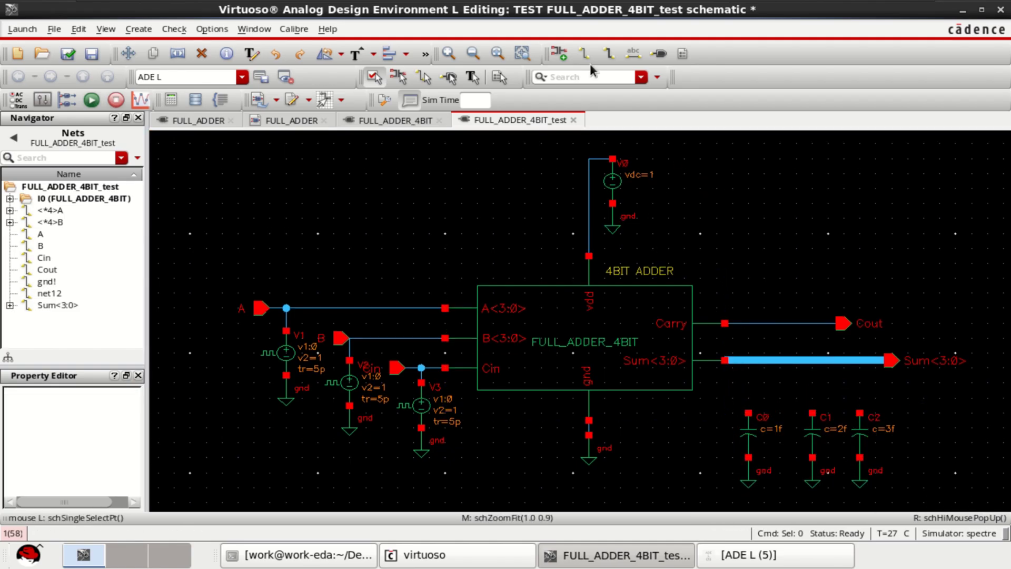
pyautogui.click(583, 54)
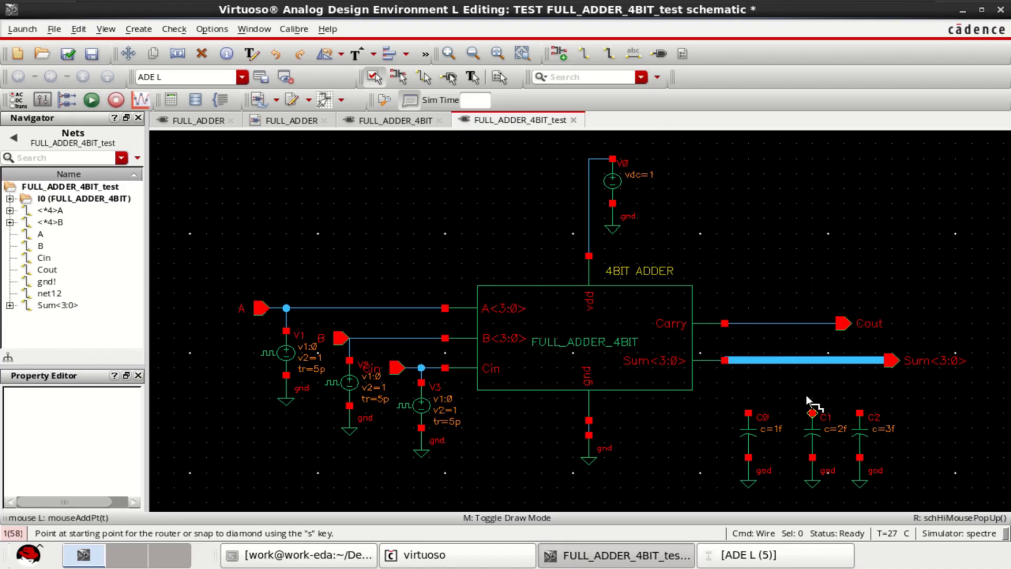
pyautogui.click(747, 413)
pyautogui.click(748, 360)
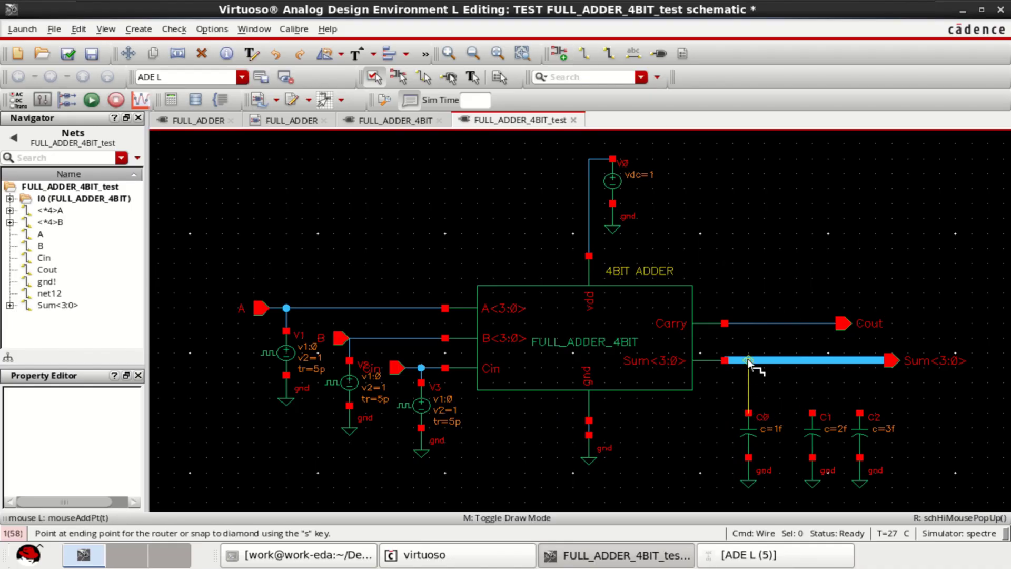
pyautogui.click(812, 413)
pyautogui.click(812, 360)
pyautogui.click(860, 413)
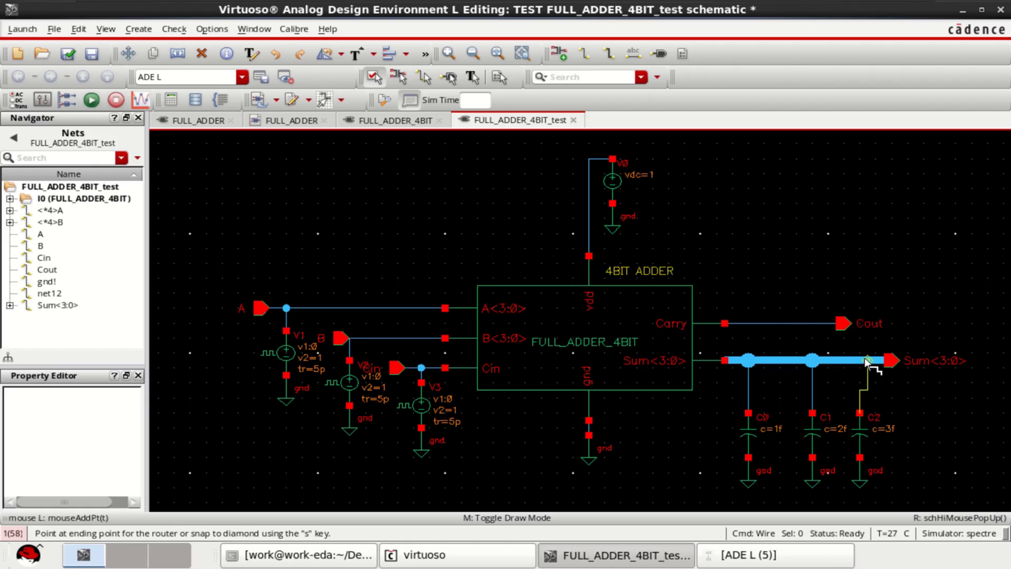
pyautogui.click(860, 361)
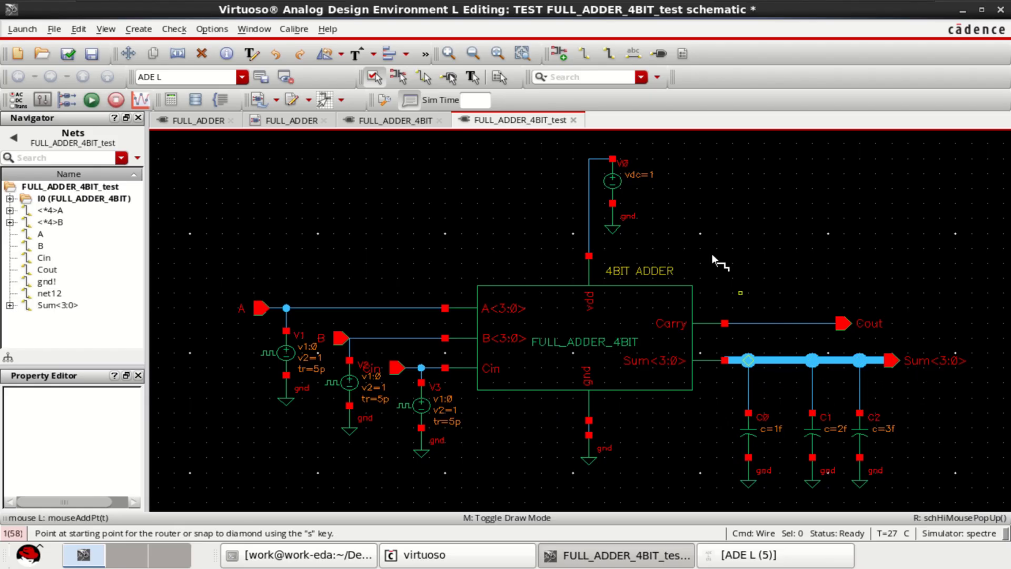
# Attach wire names Sum<0>, Sum<2> and Sum<3> to the C0, C1 and C2 wires
pyautogui.press('Escape')
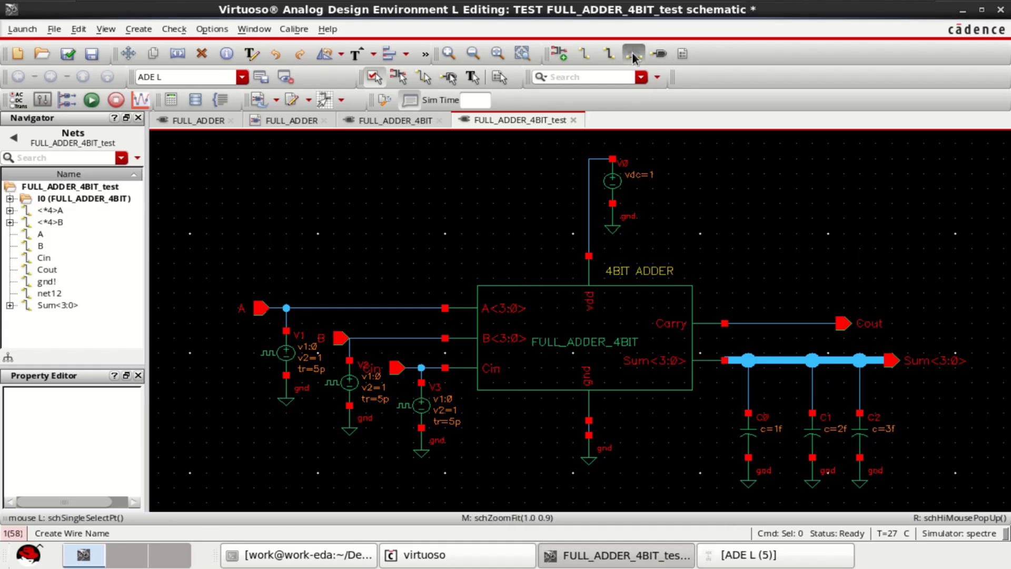
pyautogui.click(633, 53)
pyautogui.write('Sum<0')
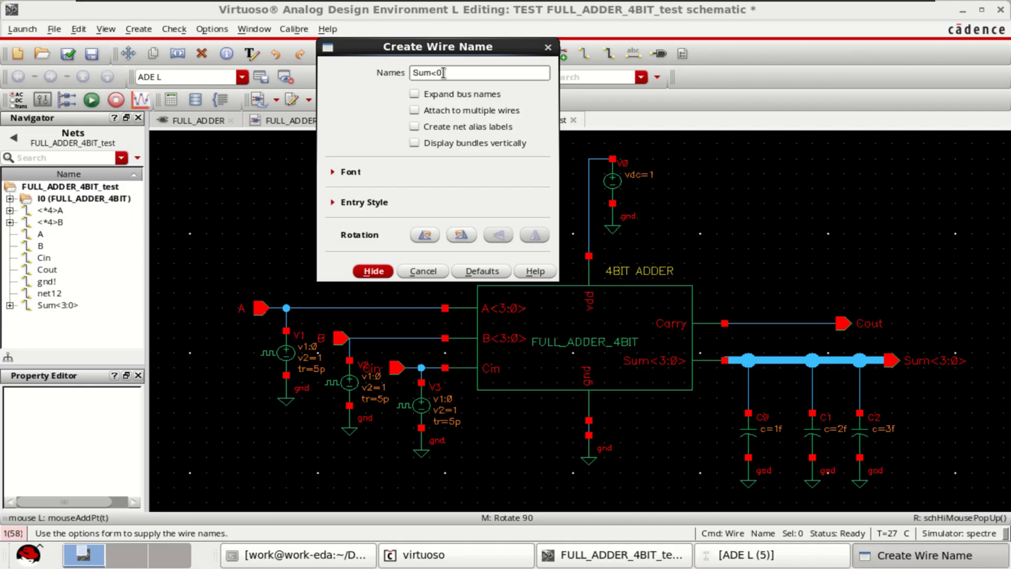
pyautogui.write('>')
pyautogui.moveTo(510, 73); pyautogui.dragTo(402, 74)
pyautogui.click(478, 76)
pyautogui.write('Sum<0>')
pyautogui.doubleClick(473, 73)
pyautogui.write('2> ')
pyautogui.write('Sum<0>')
pyautogui.doubleClick(512, 73)
pyautogui.write('3')
pyautogui.click(375, 271)
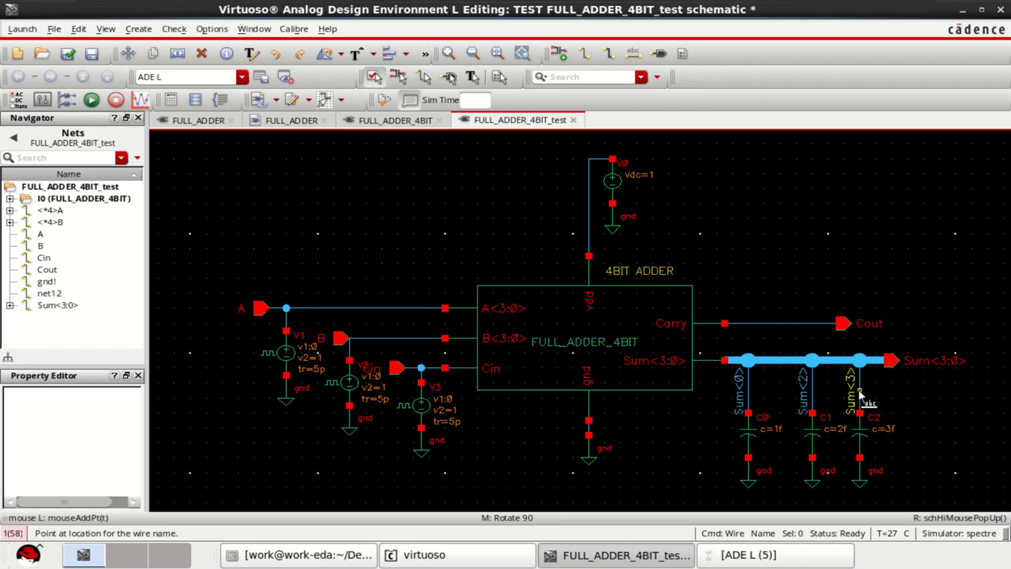
pyautogui.click(859, 390)
pyautogui.press('Escape')
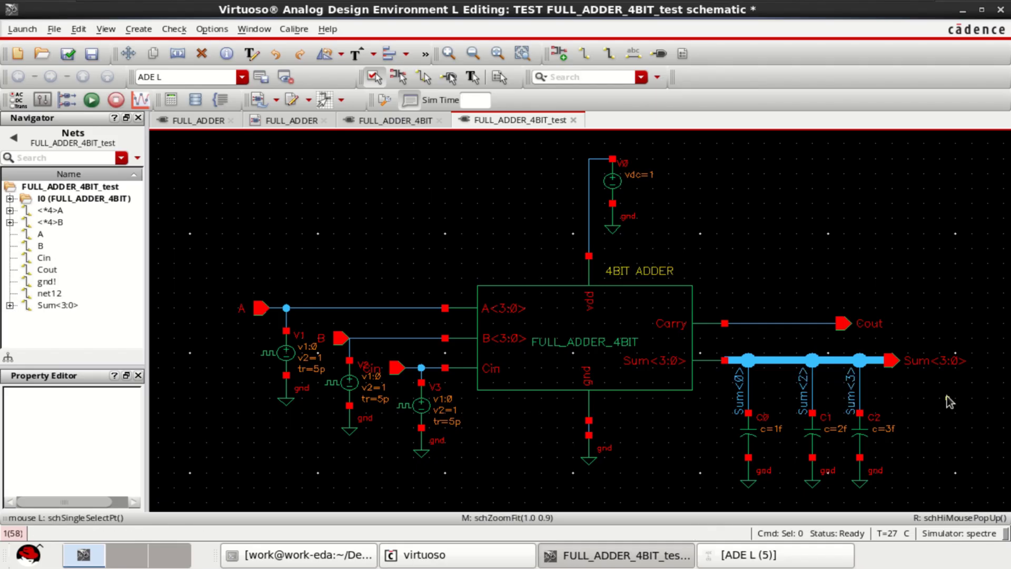
# Check and save the schematic, then Netlist and Run again from ADE L
pyautogui.click(68, 53)
pyautogui.click(794, 554)
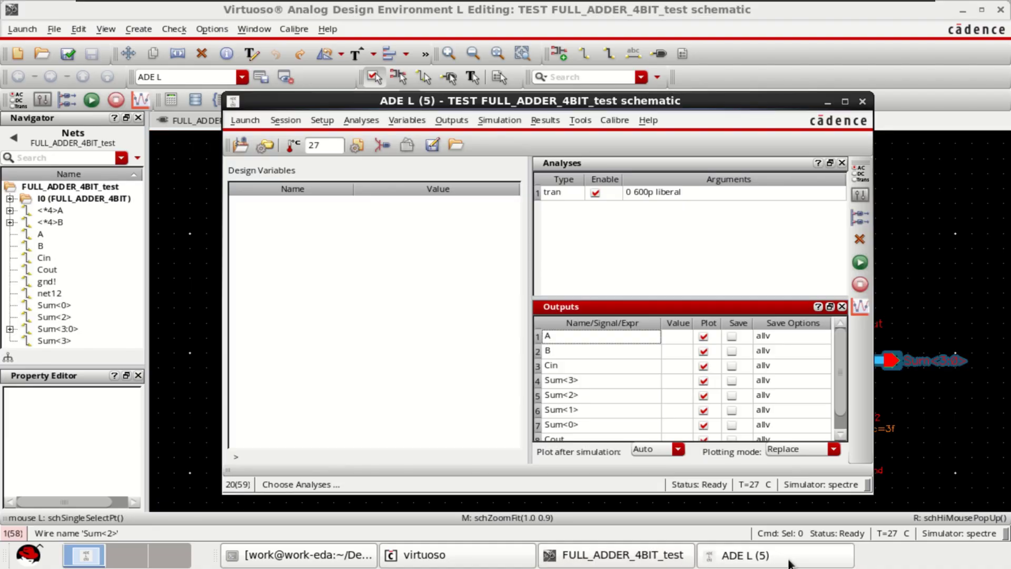
pyautogui.click(860, 264)
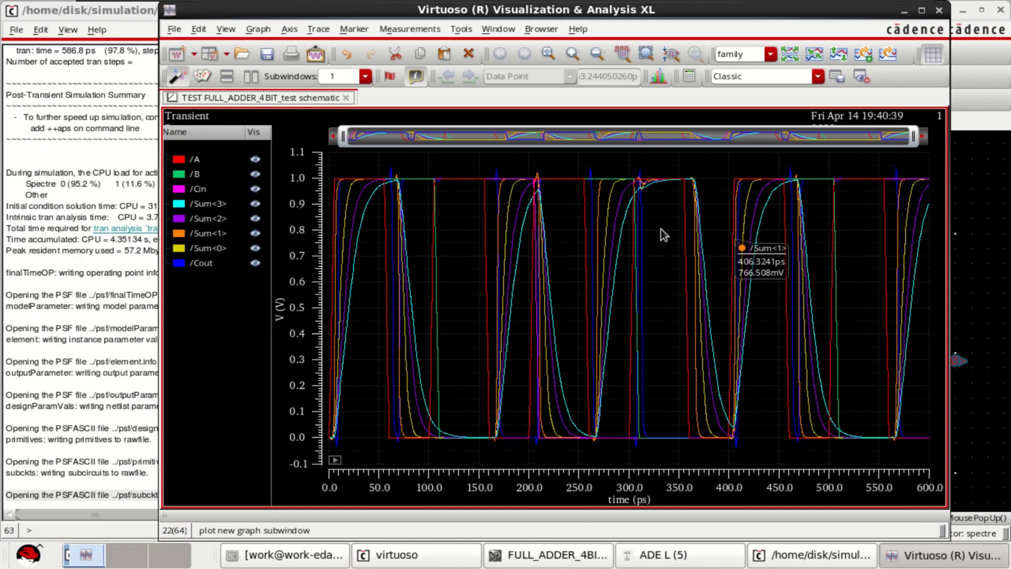
# Maximize the waveform window, split all signals into strips, and highlight Sum<0> through Sum<3>
pyautogui.click(920, 10)
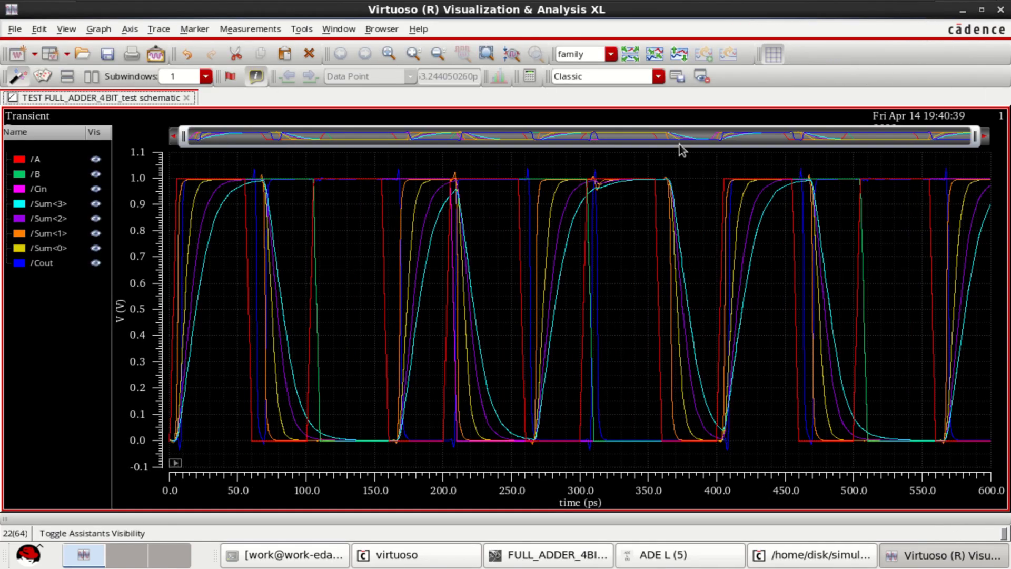
pyautogui.click(632, 54)
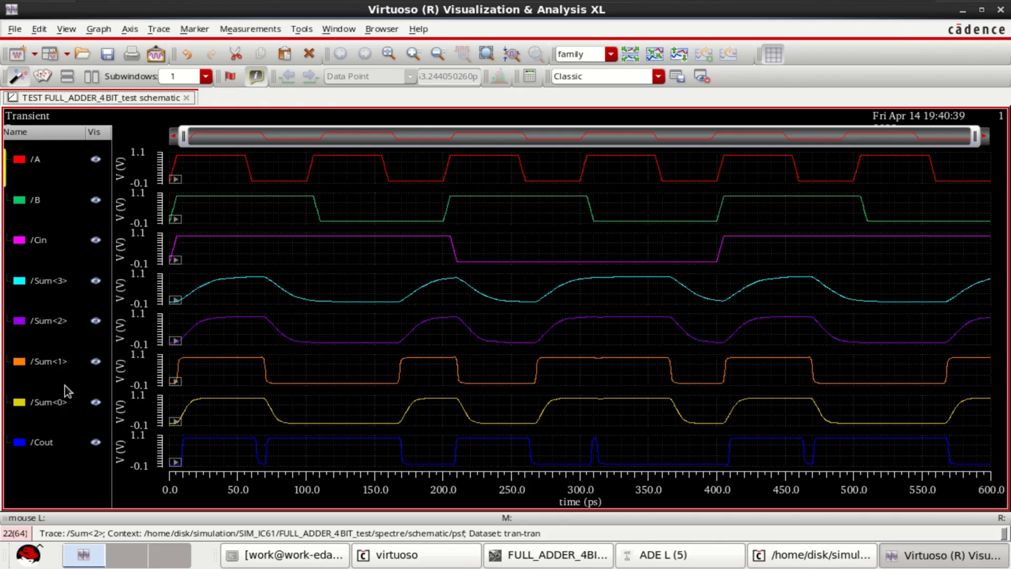
pyautogui.click(61, 400)
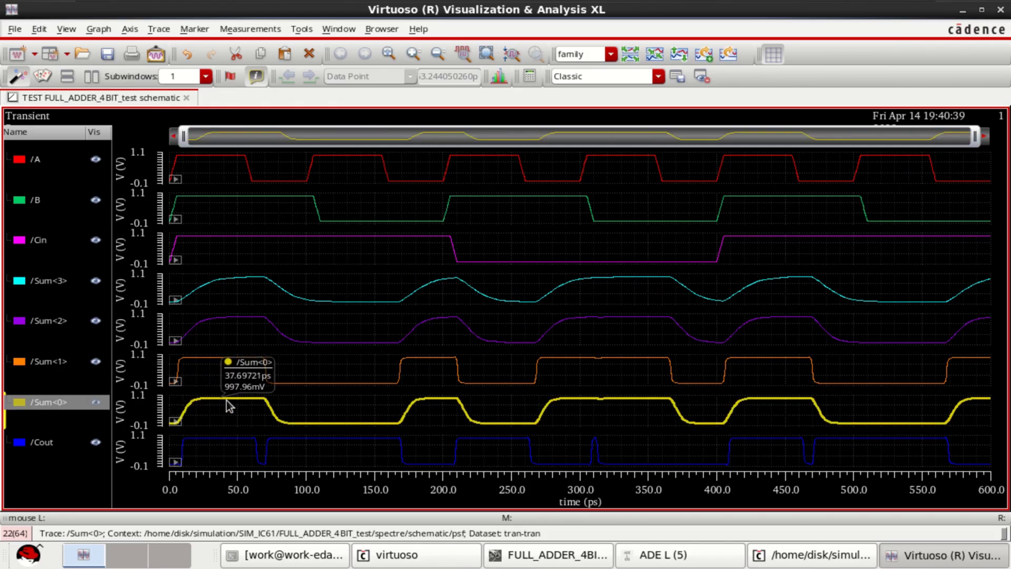
pyautogui.click(62, 363)
pyautogui.click(58, 323)
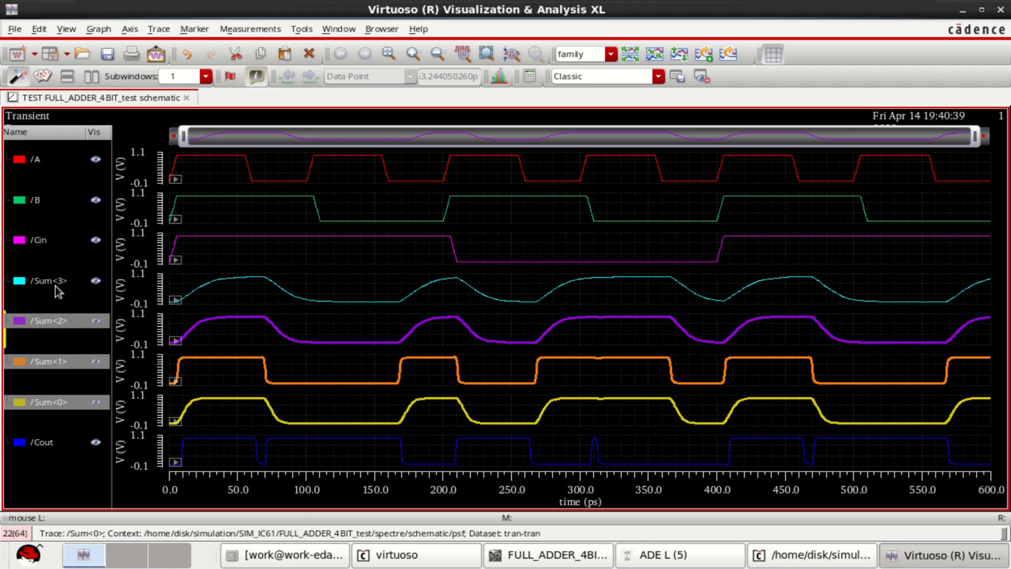
pyautogui.click(54, 282)
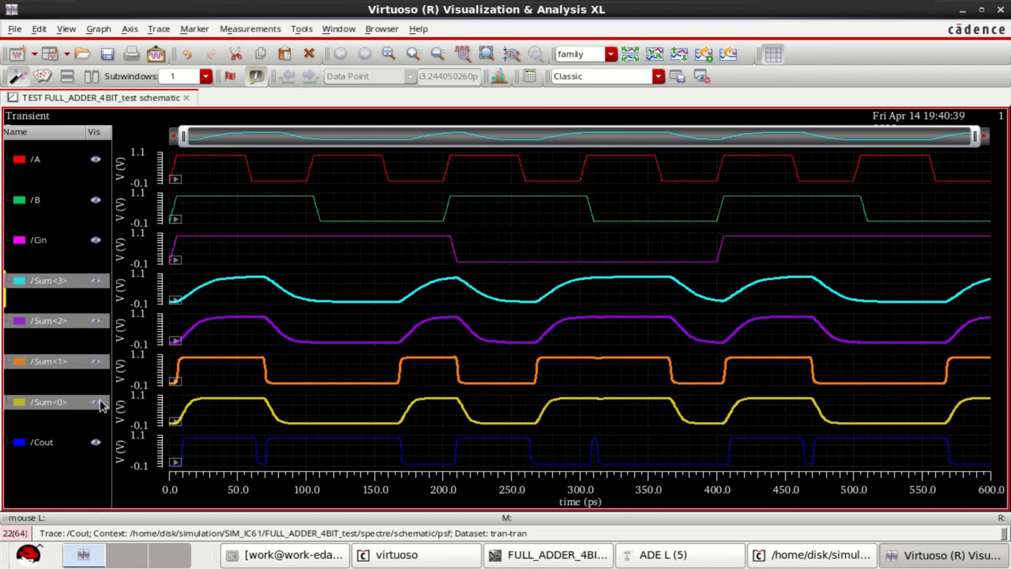
# Highlight inputs A and B with Sum<3>, Sum<2>, Sum<1> and Sum<0> to compare edges
pyautogui.click(27, 159)
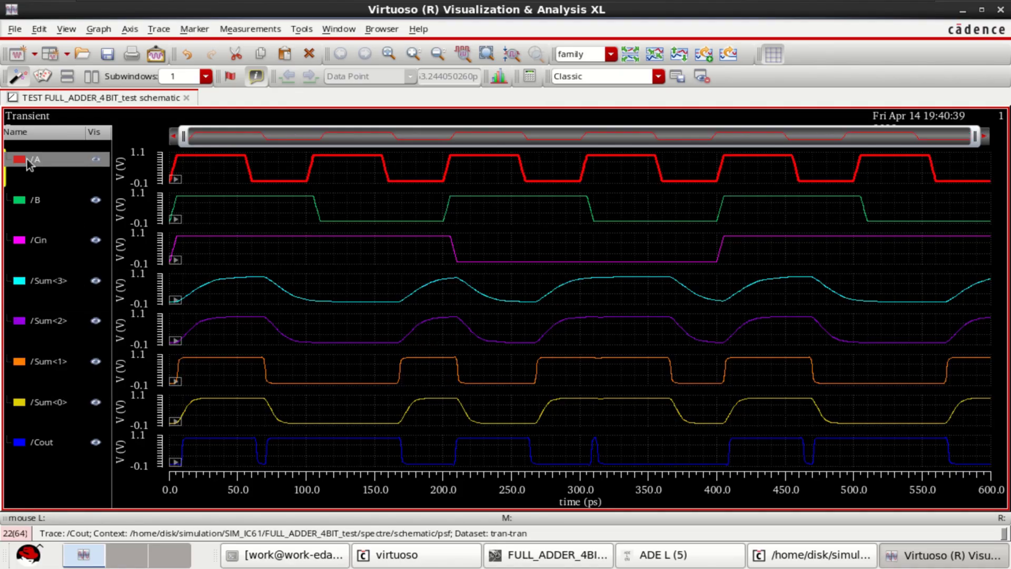
pyautogui.keyDown('ctrl'); pyautogui.click(33, 202); pyautogui.keyUp('ctrl')
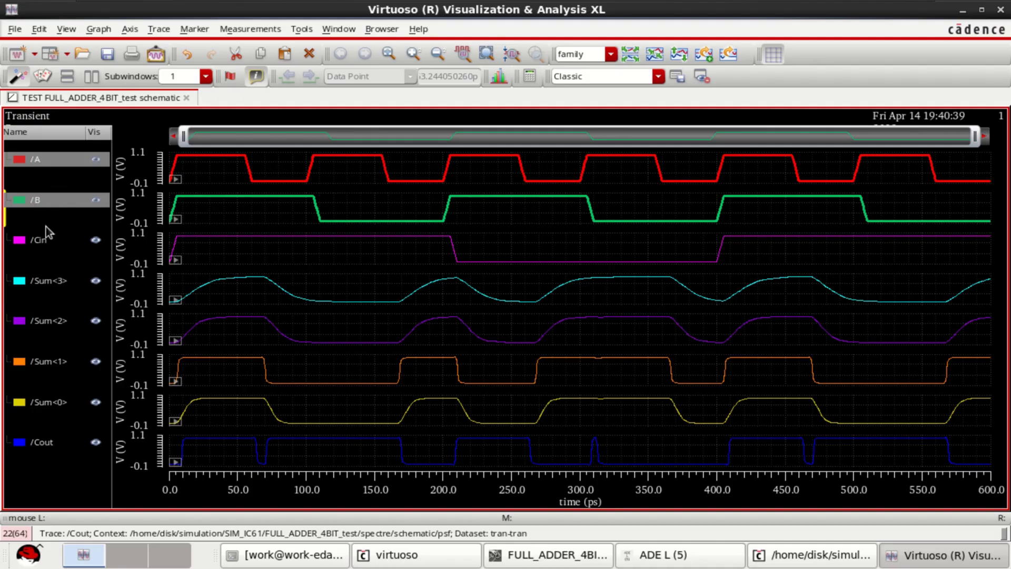
pyautogui.keyDown('ctrl'); pyautogui.click(47, 285); pyautogui.keyUp('ctrl')
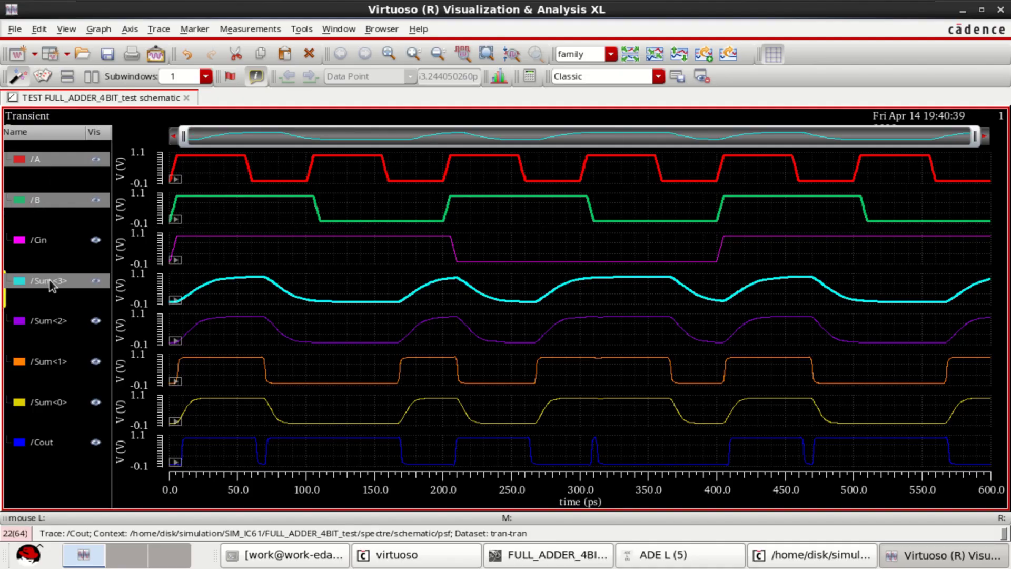
pyautogui.keyDown('ctrl'); pyautogui.click(46, 322); pyautogui.keyUp('ctrl')
pyautogui.keyDown('ctrl'); pyautogui.click(47, 364); pyautogui.keyUp('ctrl')
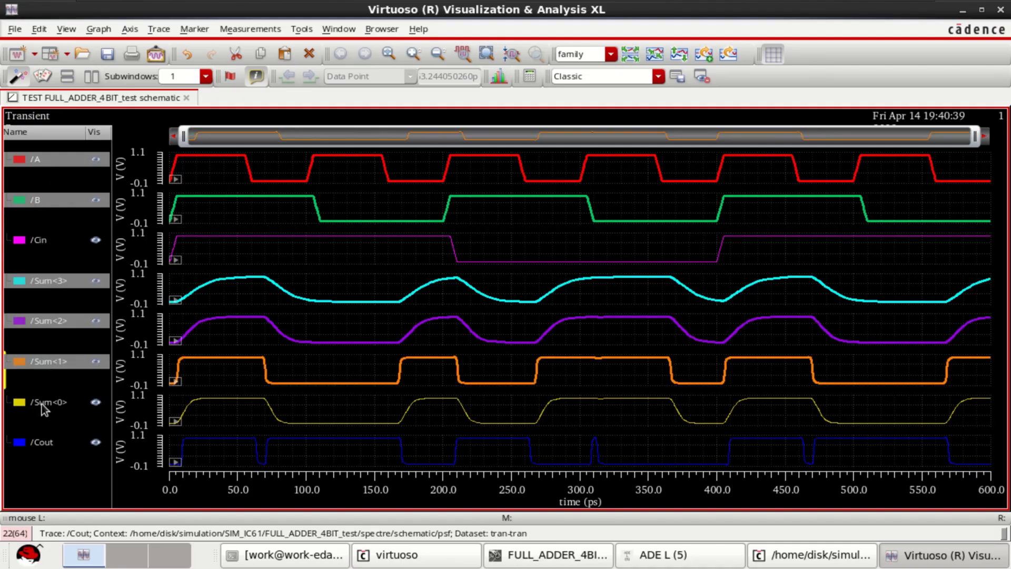
pyautogui.keyDown('ctrl'); pyautogui.click(41, 404); pyautogui.keyUp('ctrl')
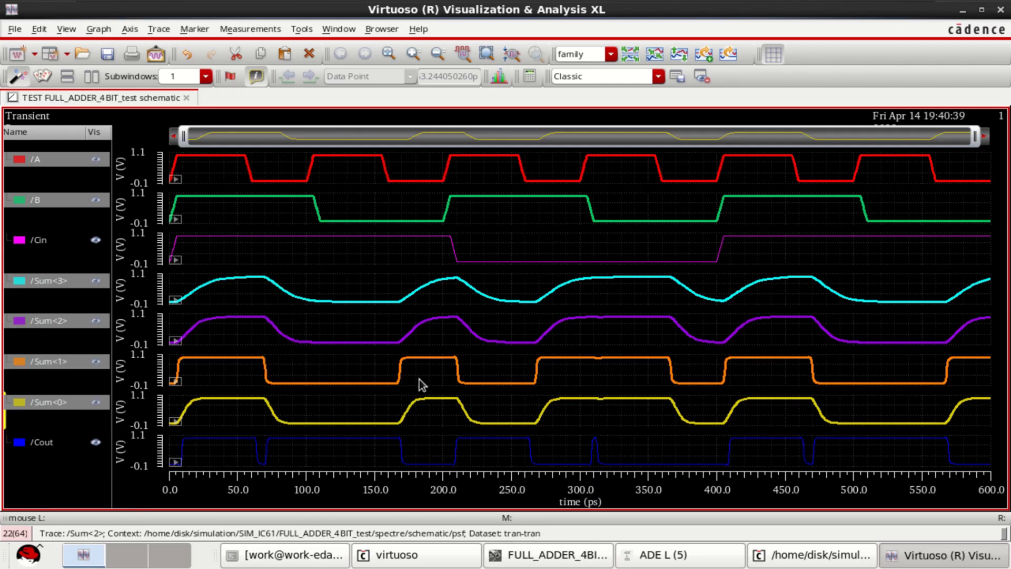
# Minimize the waveform results and bring the FULL_ADDER_4BIT_test schematic back to the front
pyautogui.click(963, 13)
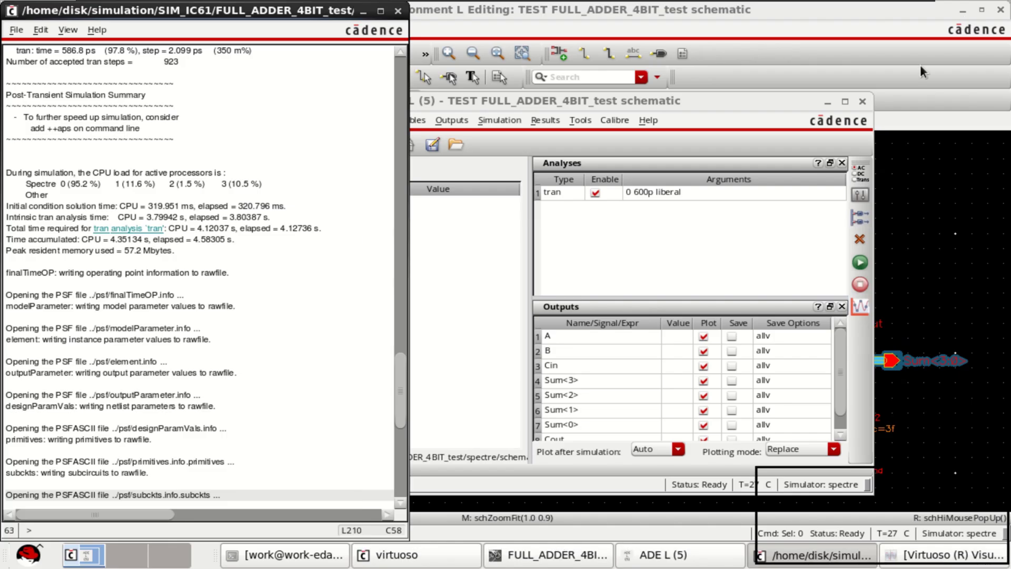
pyautogui.click(950, 246)
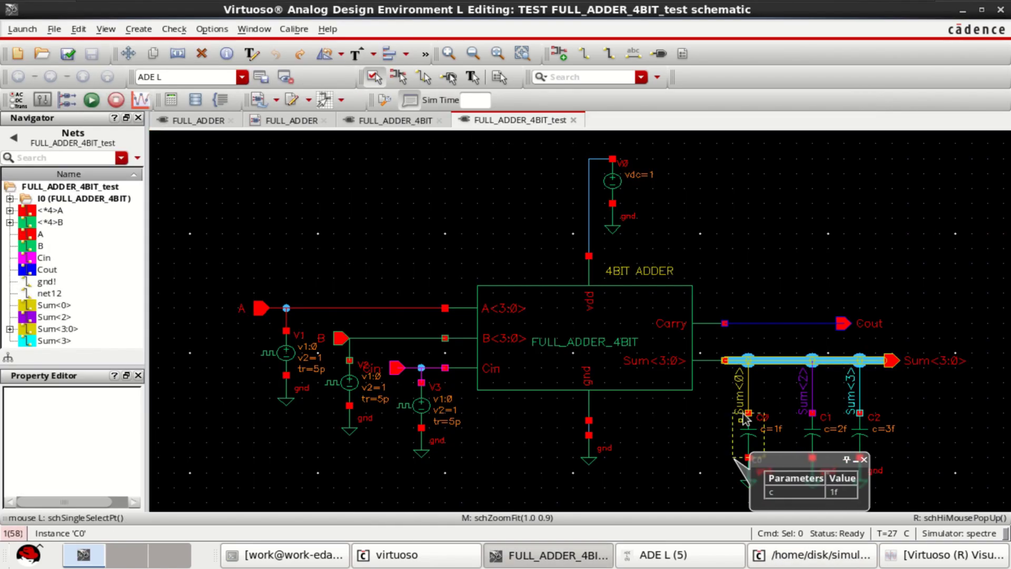